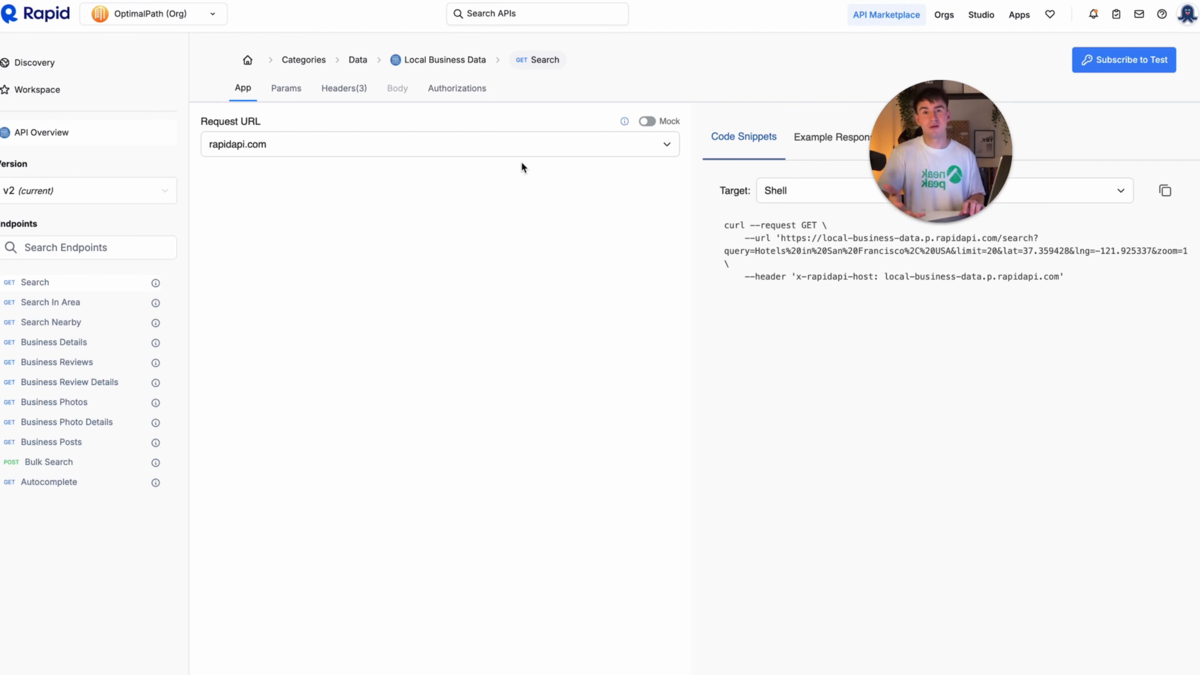
Step: Review the pricing plans and their request limits for the Local Business Data API, and return to its overview
click(461, 64)
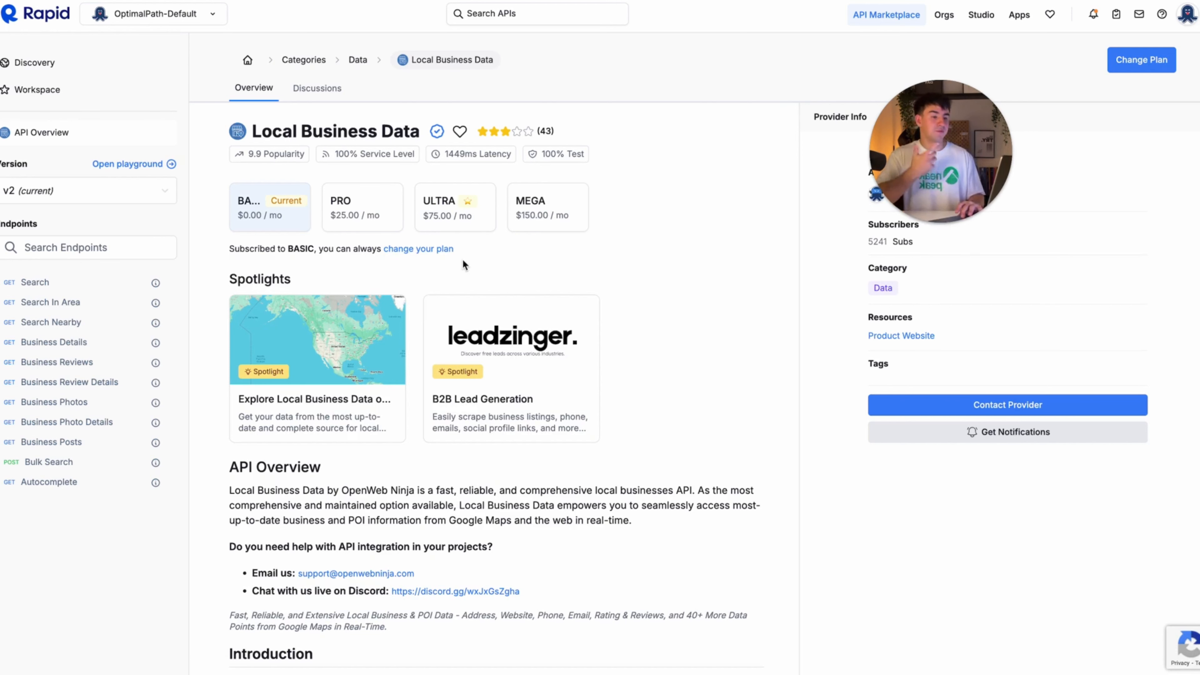
click(402, 249)
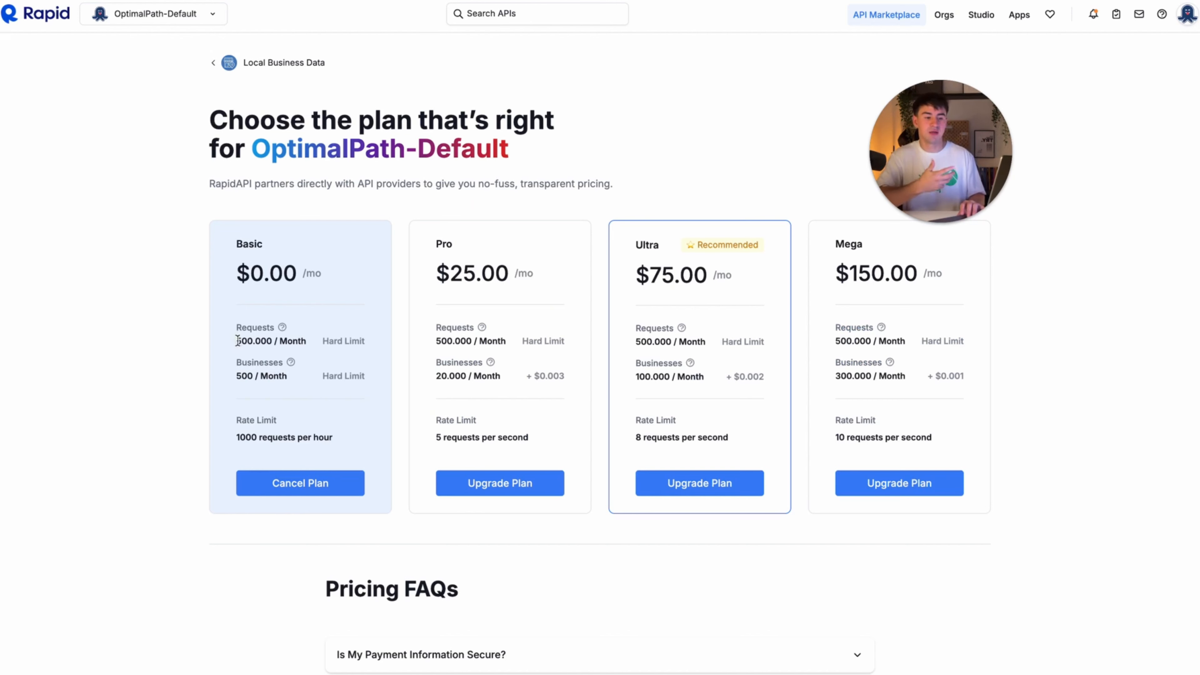
double_click(255, 327)
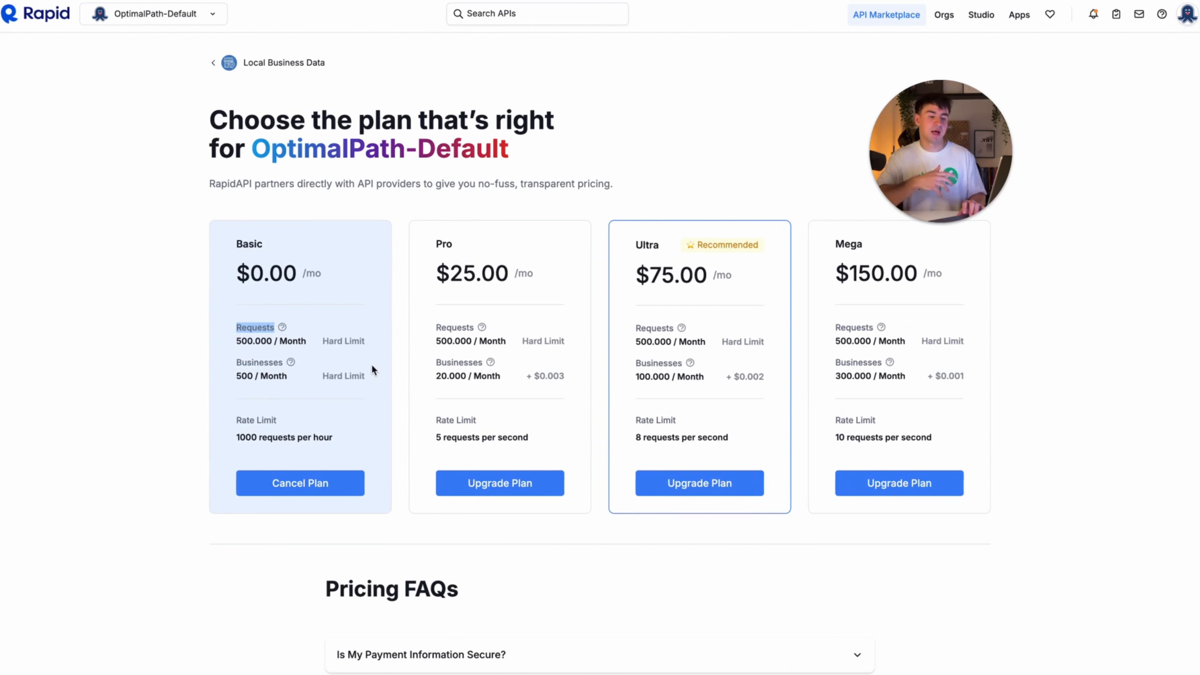
click(287, 373)
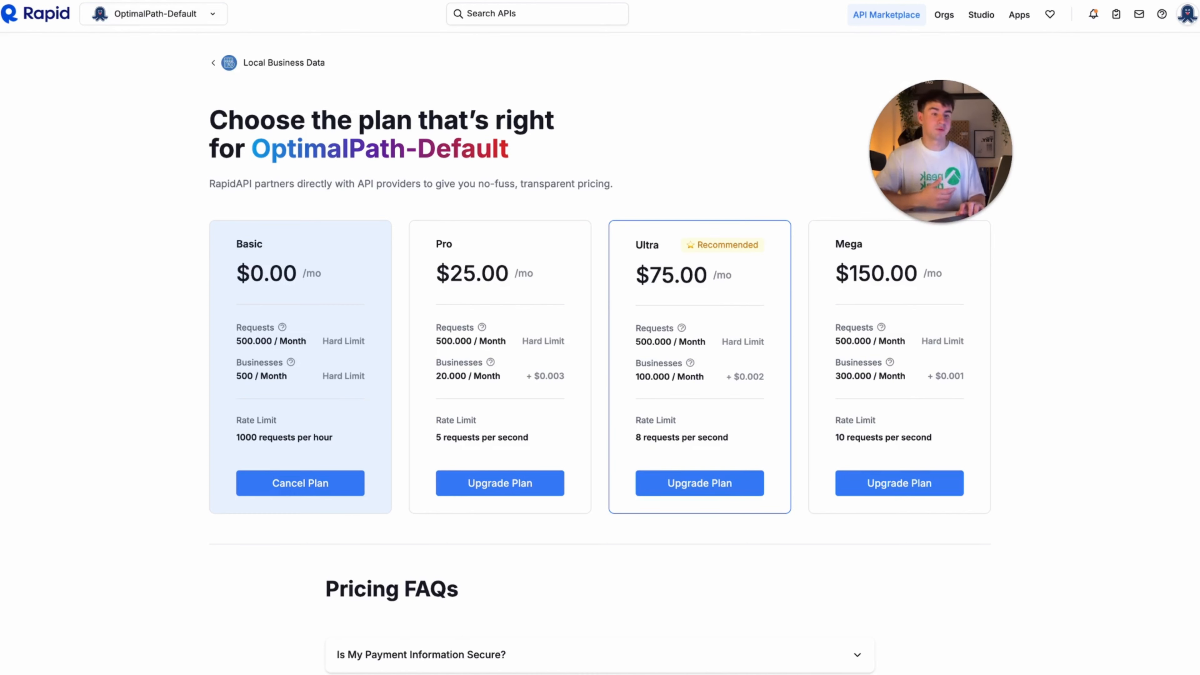
key(alt+Left)
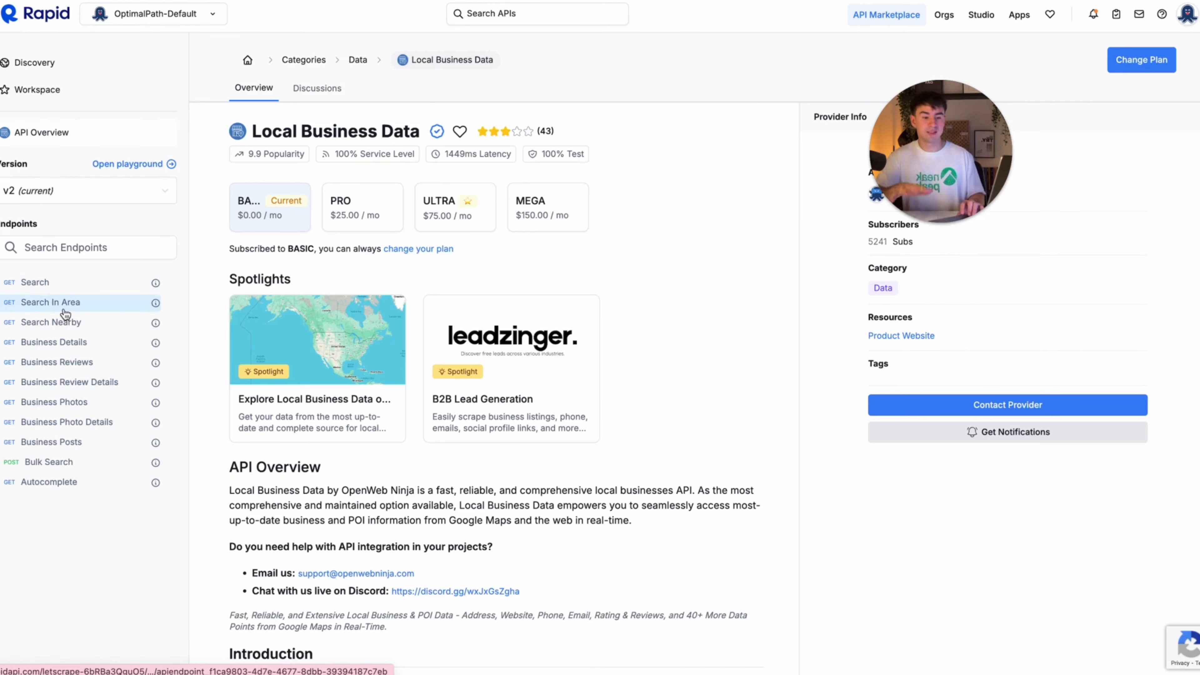
Step: Open the Search In Area endpoint and go through its query parameters
click(77, 305)
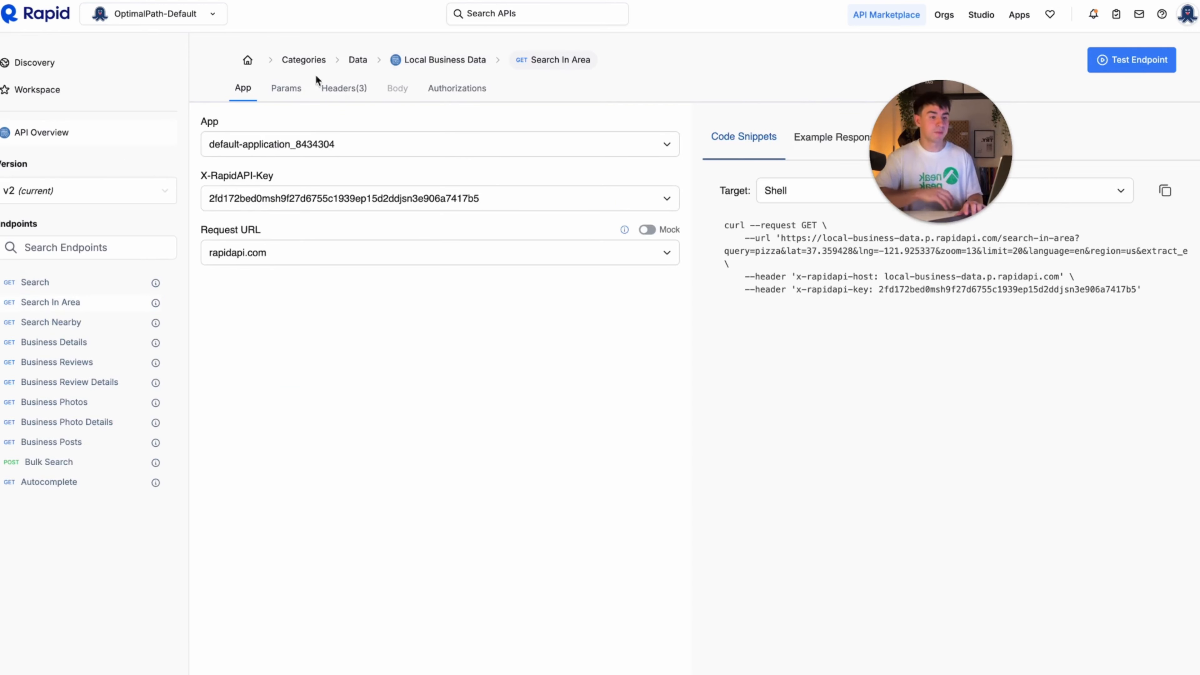
click(287, 97)
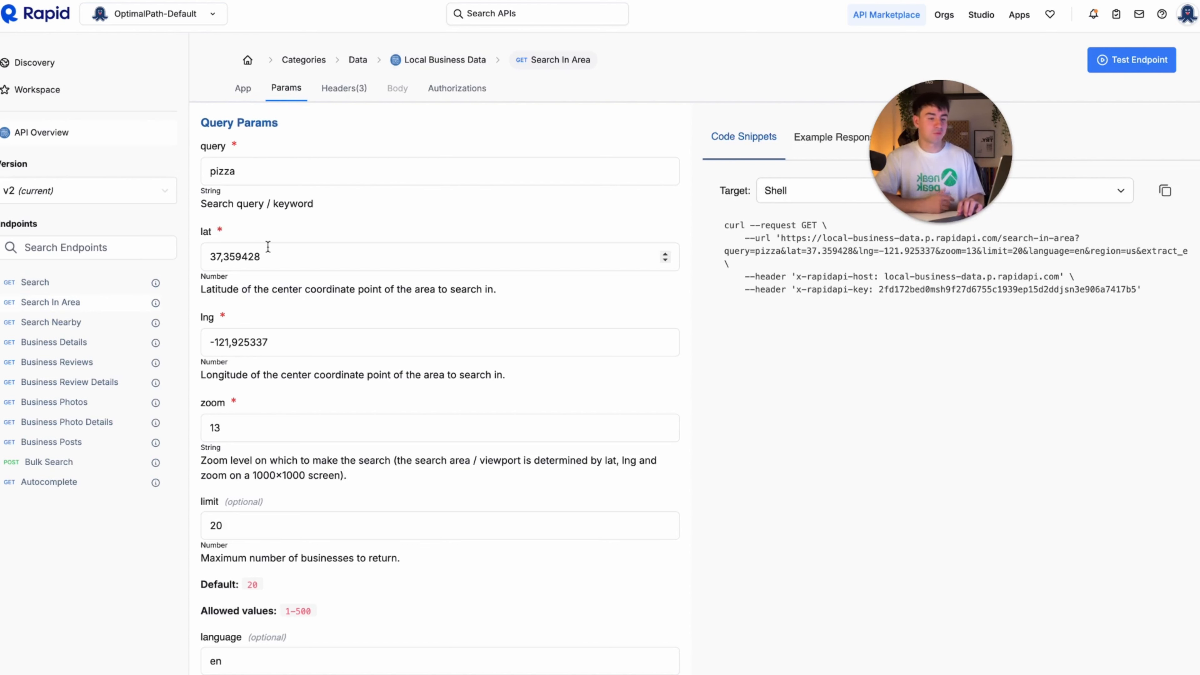
scroll(267, 246, down, 3)
scroll(233, 286, down, 6)
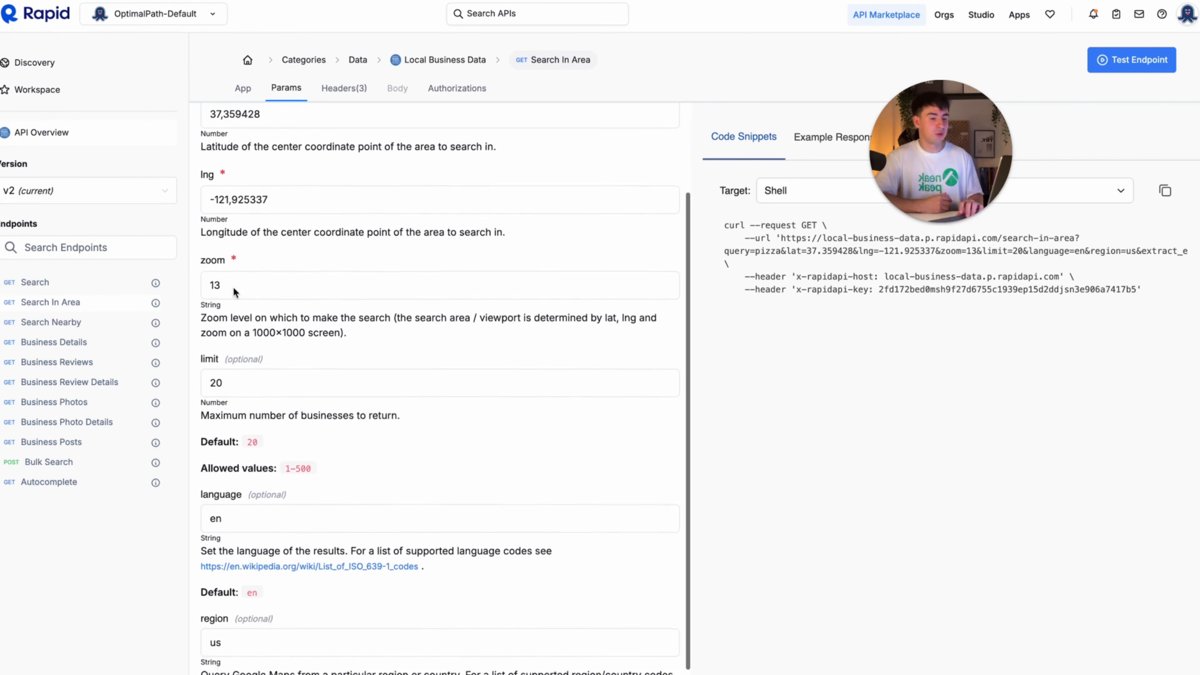
scroll(208, 245, down, 9)
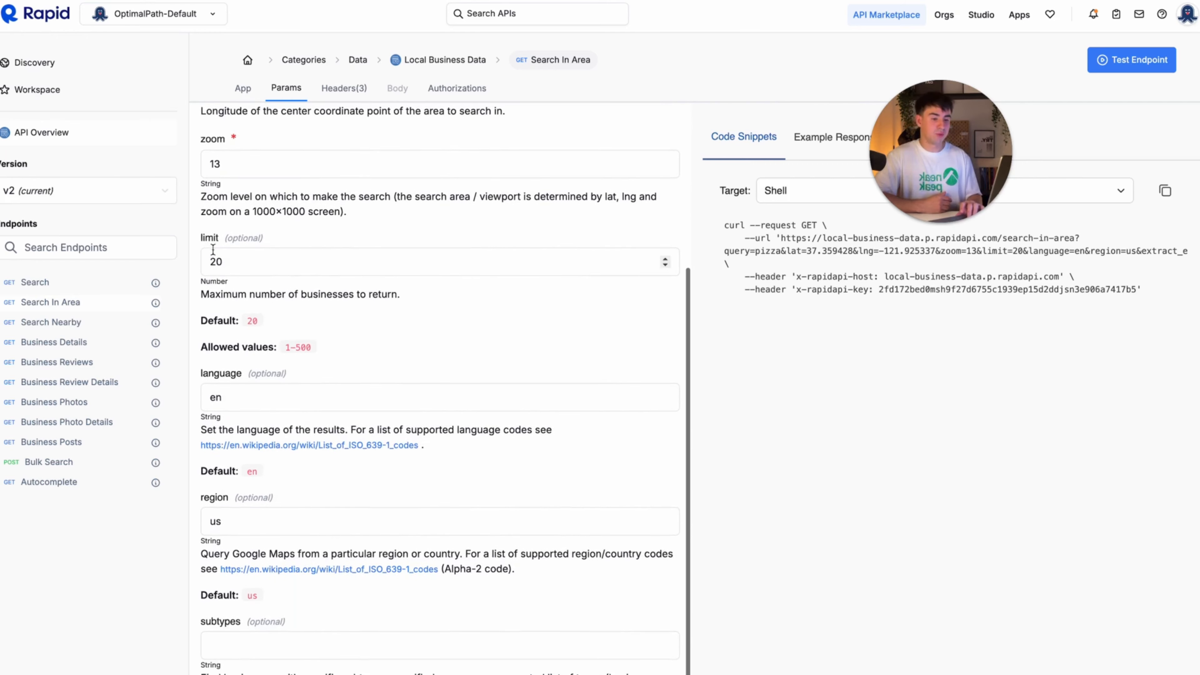
scroll(253, 394, down, 2)
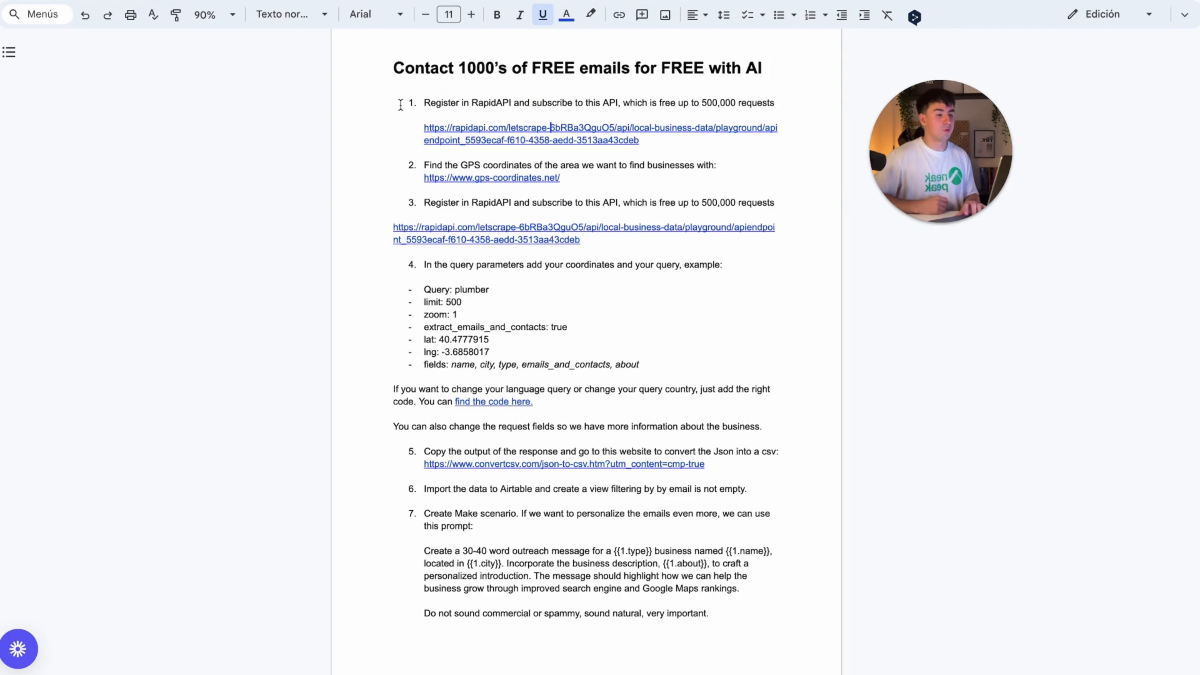
Step: Switch to the instructions document and open its linked GPS coordinates website at the address lookup form
click(475, 177)
click(488, 203)
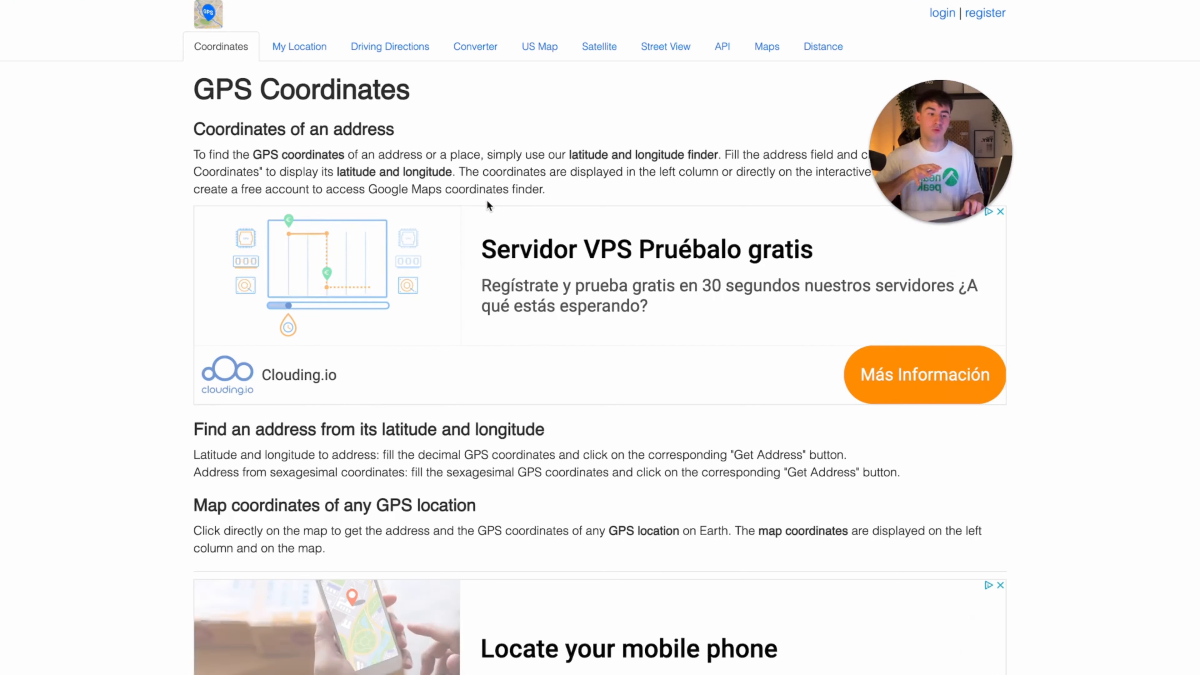
scroll(430, 397, down, 10)
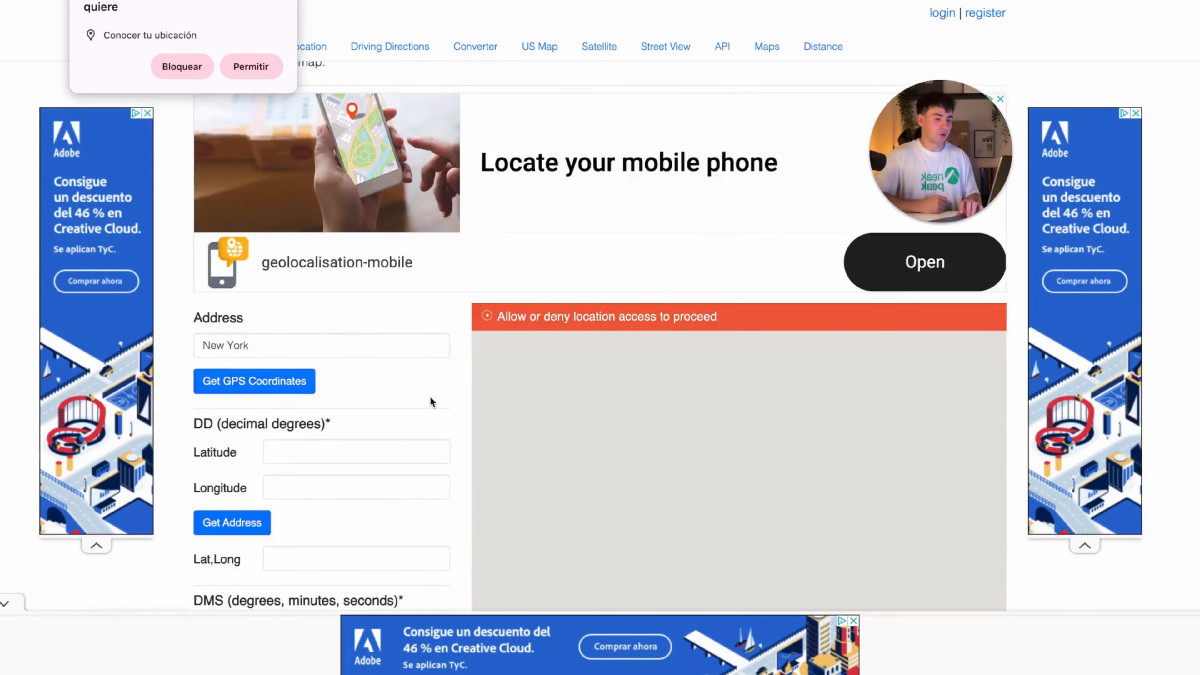
Step: Look up the GPS coordinates of Miami
click(283, 172)
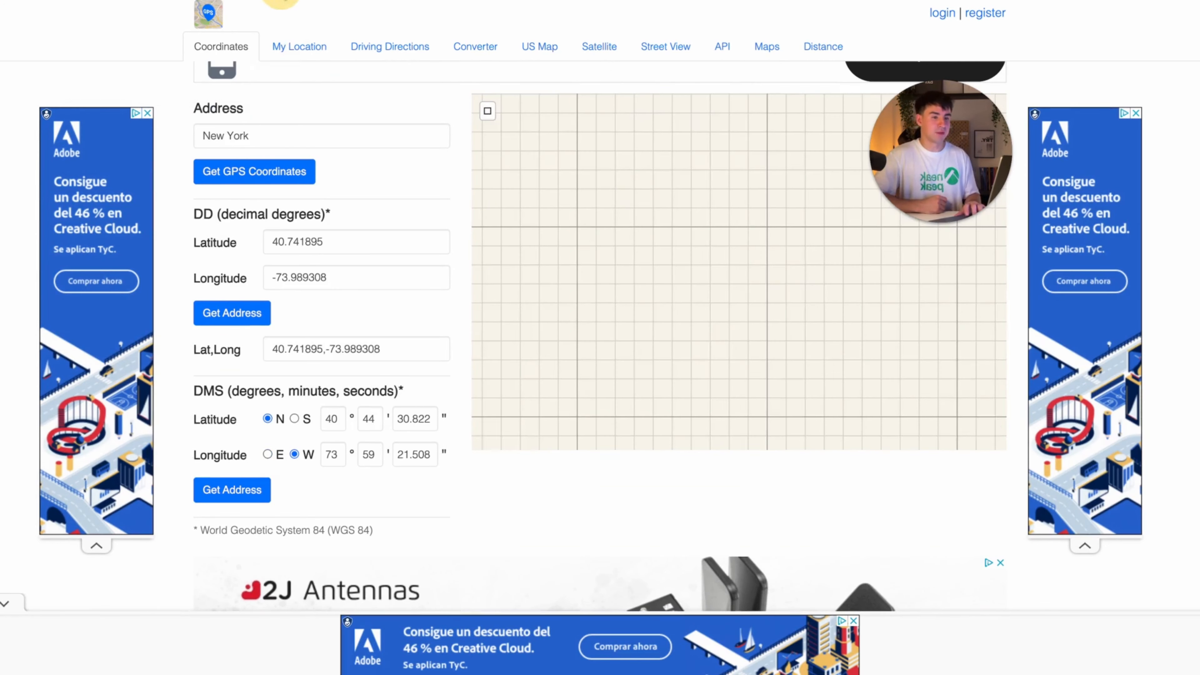
double_click(270, 136)
key(ctrl+a)
text(Miami)
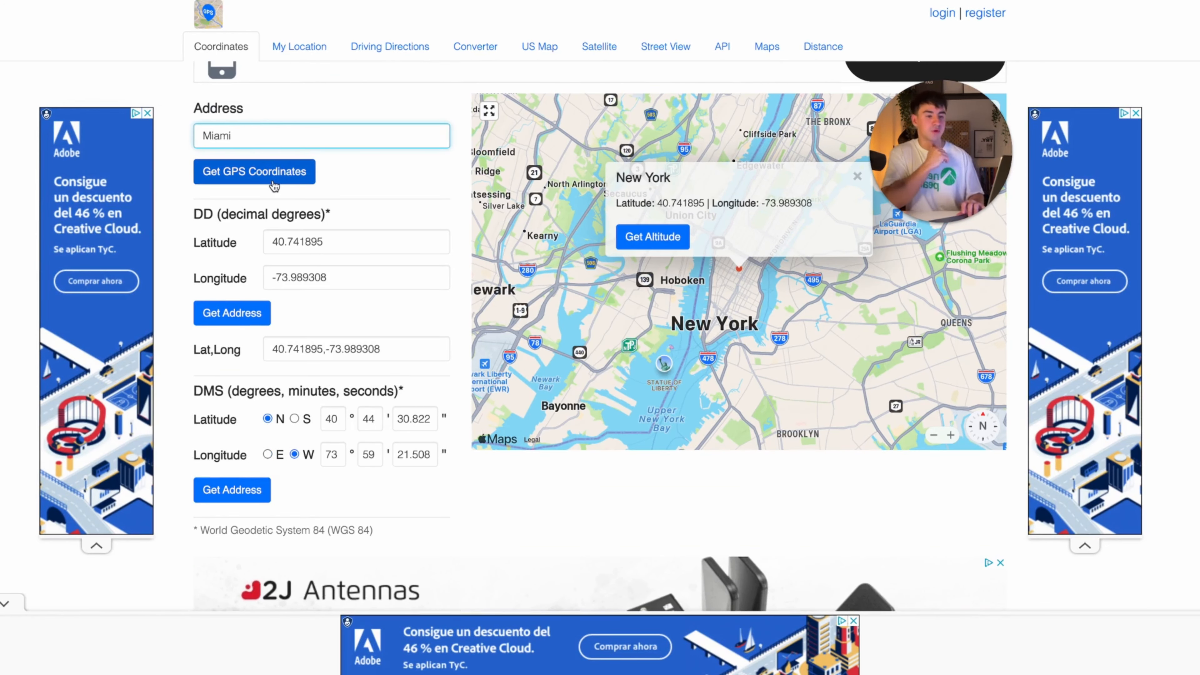
click(277, 183)
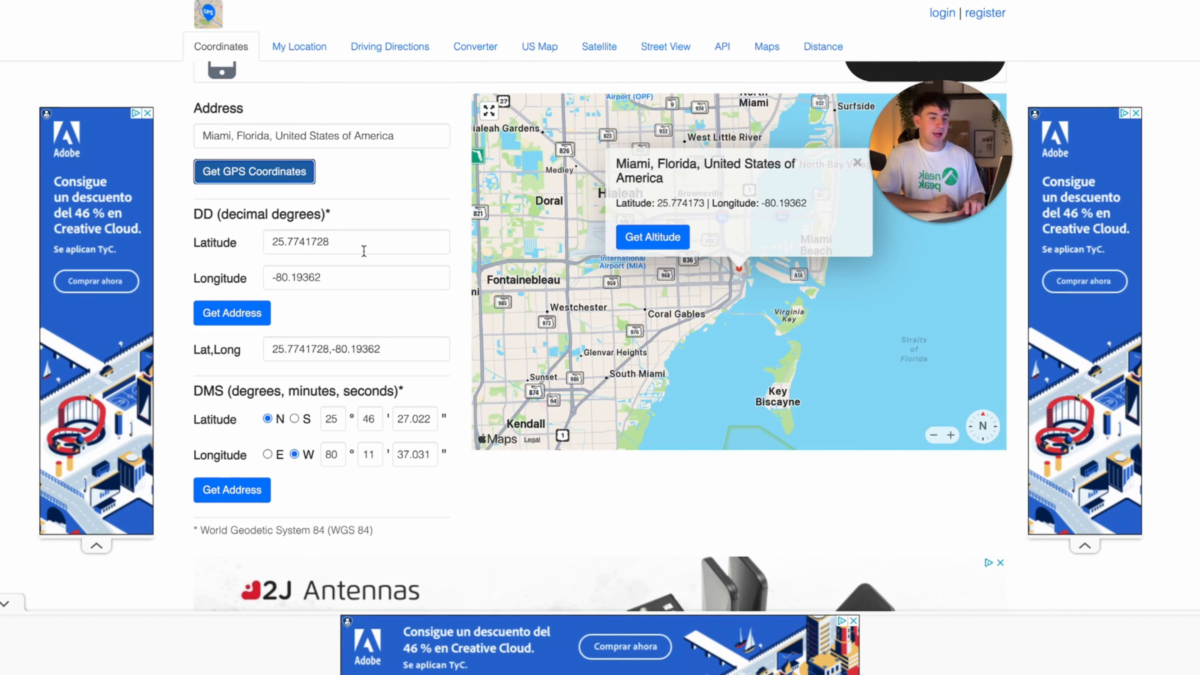
Step: Copy Miami's coordinates into the Search In Area parameters, with lat 25.7741728 and lng -80.19362
drag(361, 246, 364, 290)
double_click(311, 244)
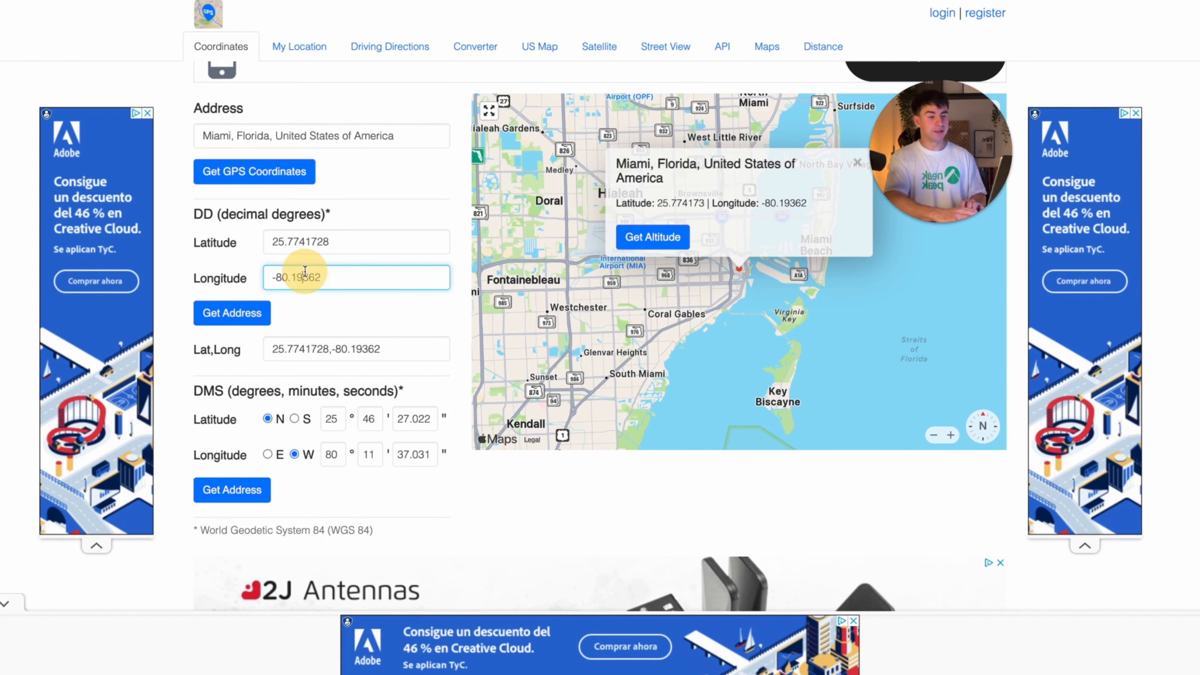
double_click(303, 277)
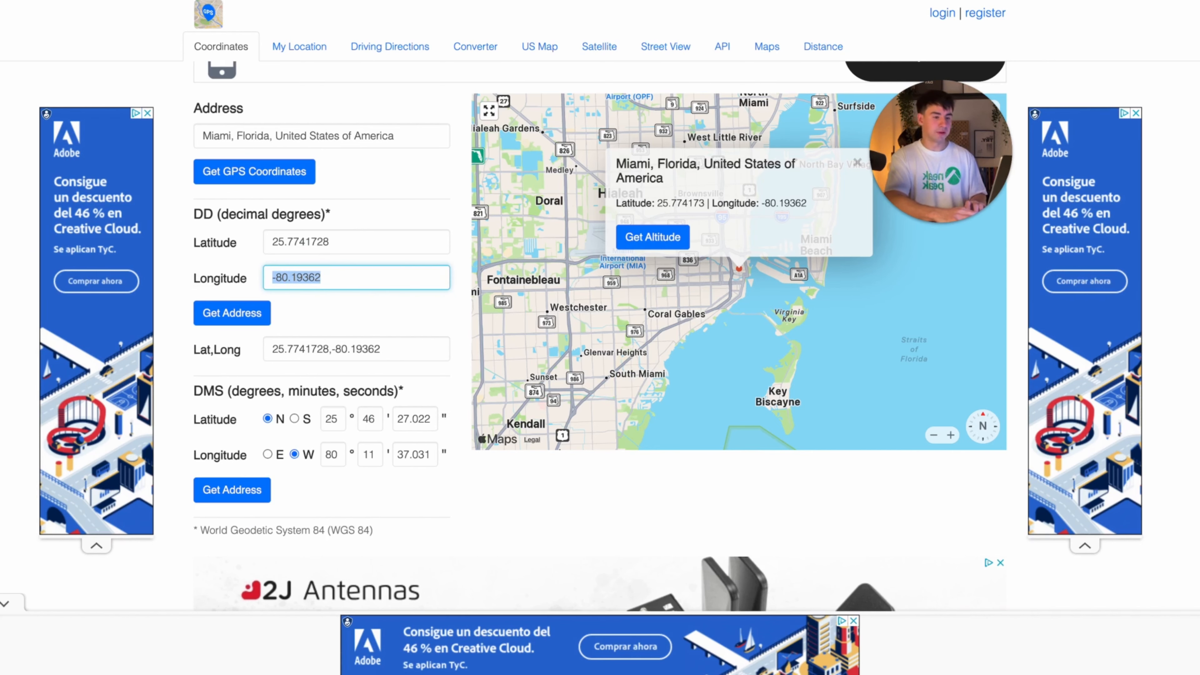
text(-80.19362)
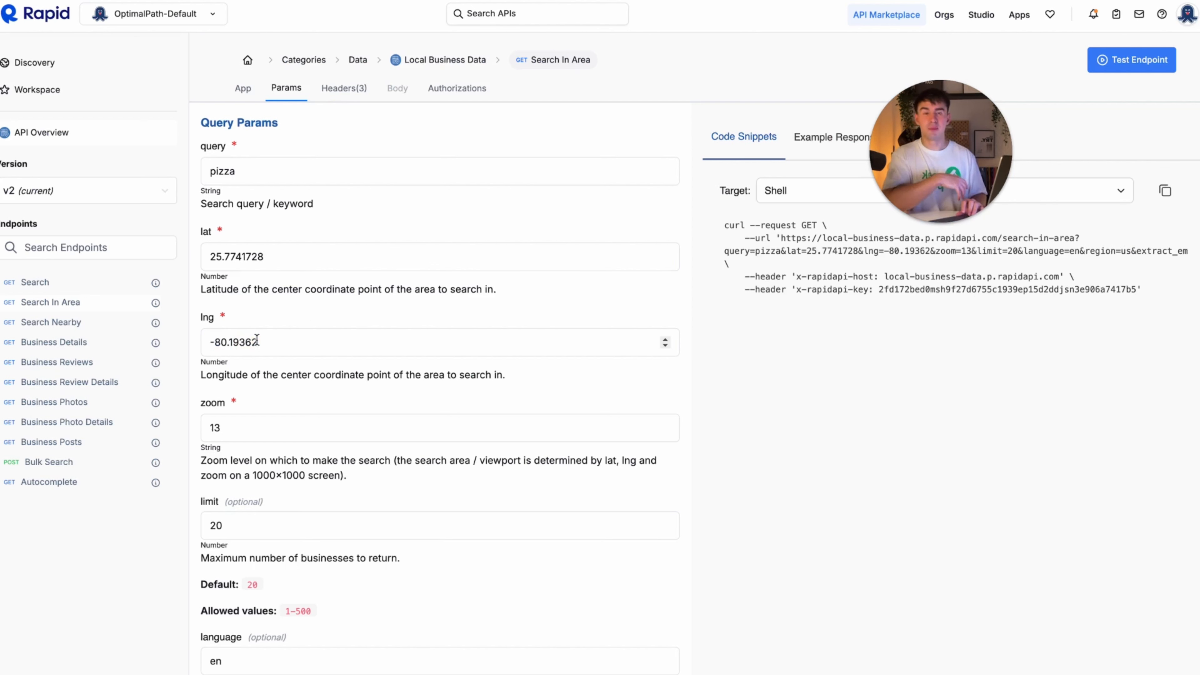
Step: Set the endpoint's zoom parameter to 1 and its limit to 500
scroll(359, 468, down, 4)
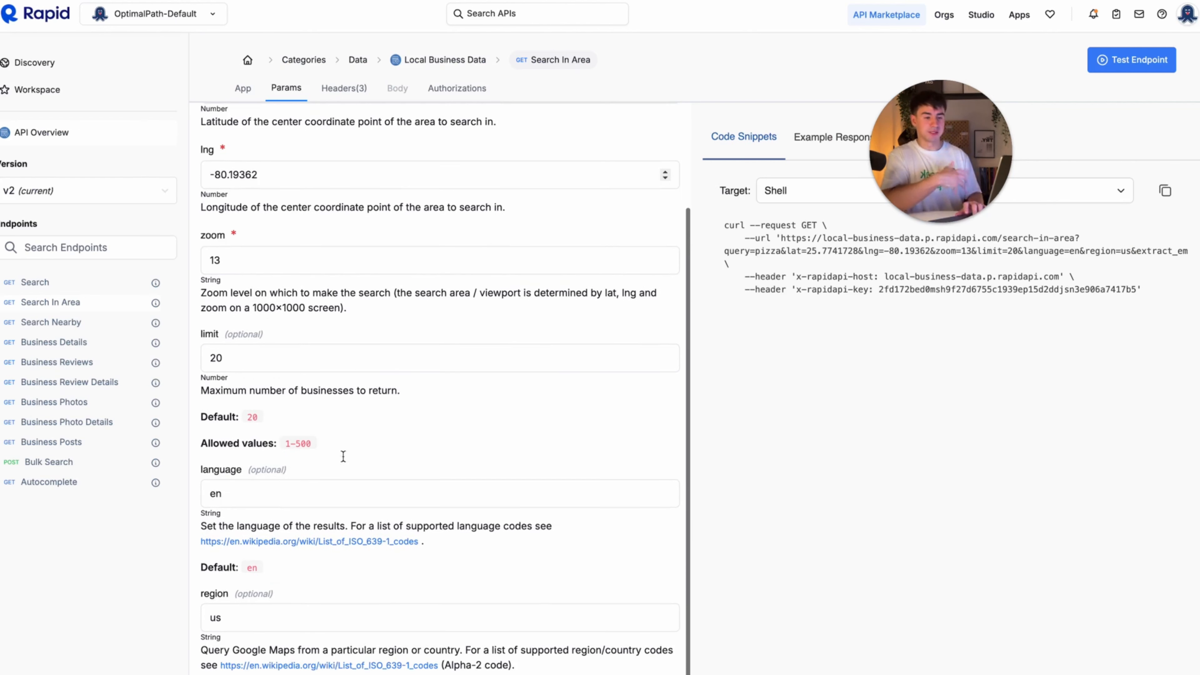
click(240, 264)
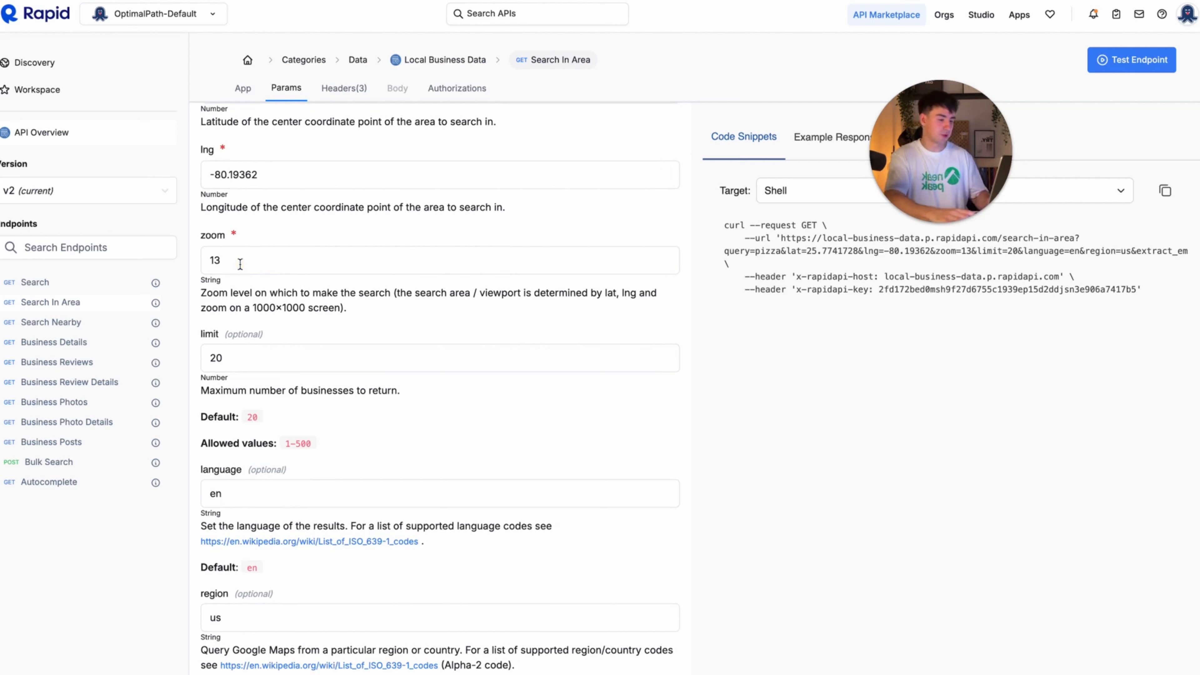
key(BackSpace)
click(240, 360)
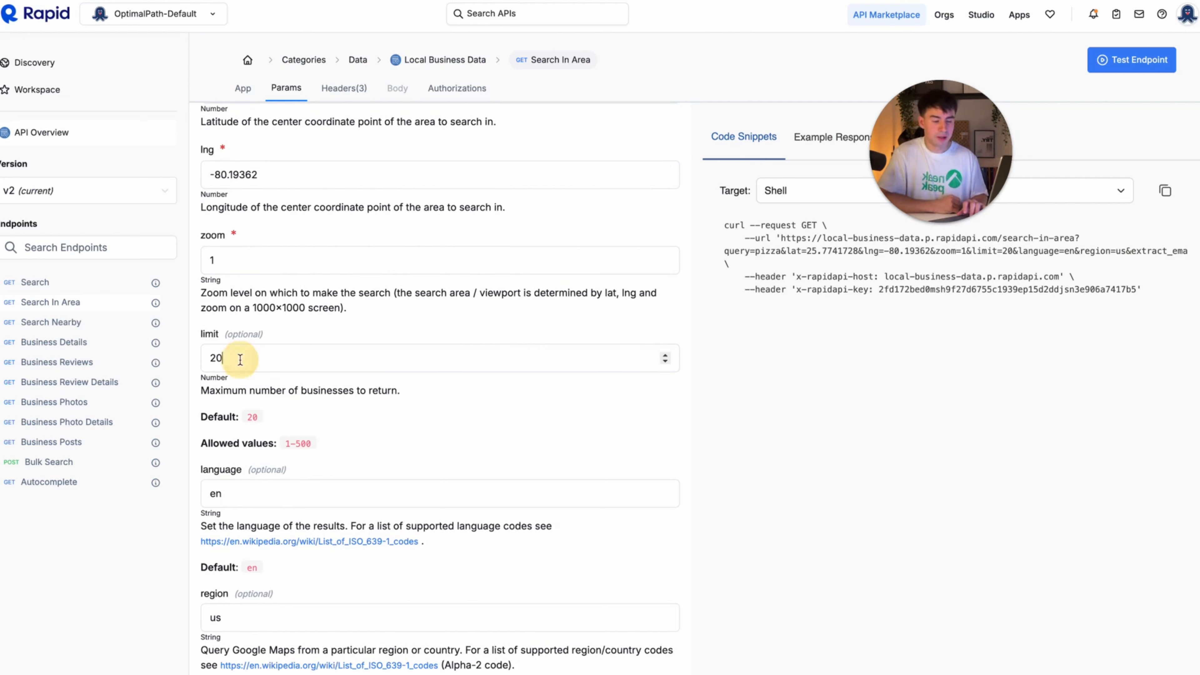
key(BackSpace)
key(BackSpace)
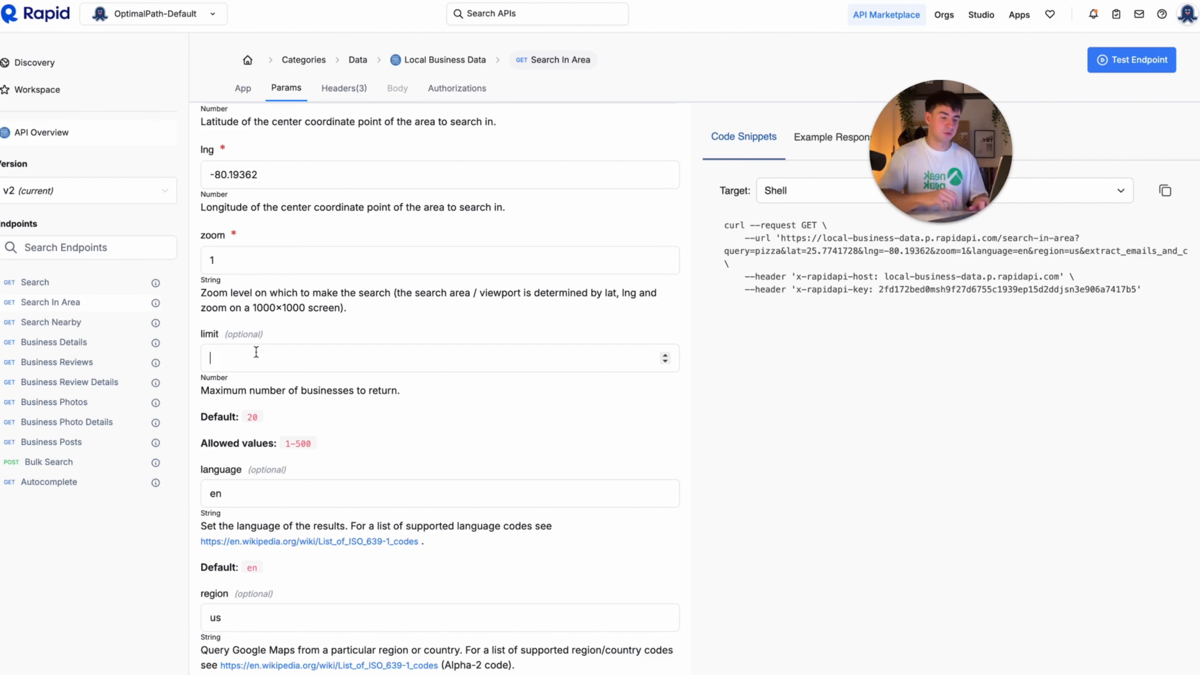
text(500)
Step: Examine the list of ISO 639 language codes linked in the instructions document, and close that page
scroll(218, 211, down, 6)
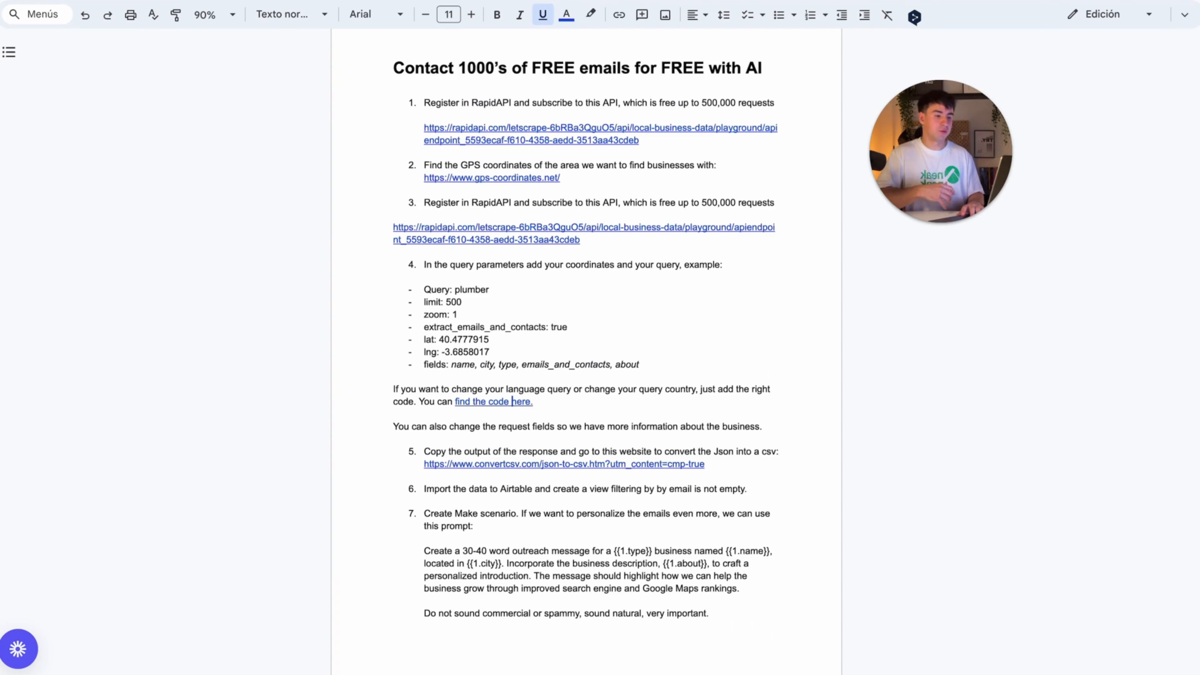
click(510, 402)
click(543, 424)
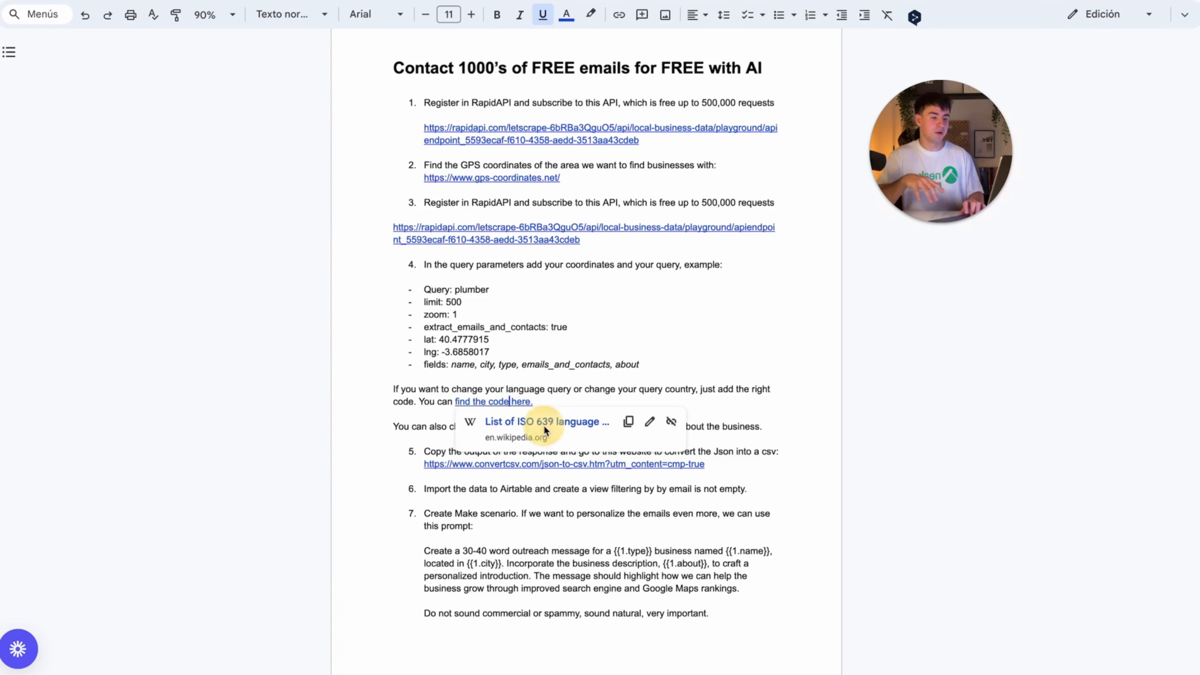
scroll(462, 313, down, 2)
scroll(463, 317, down, 5)
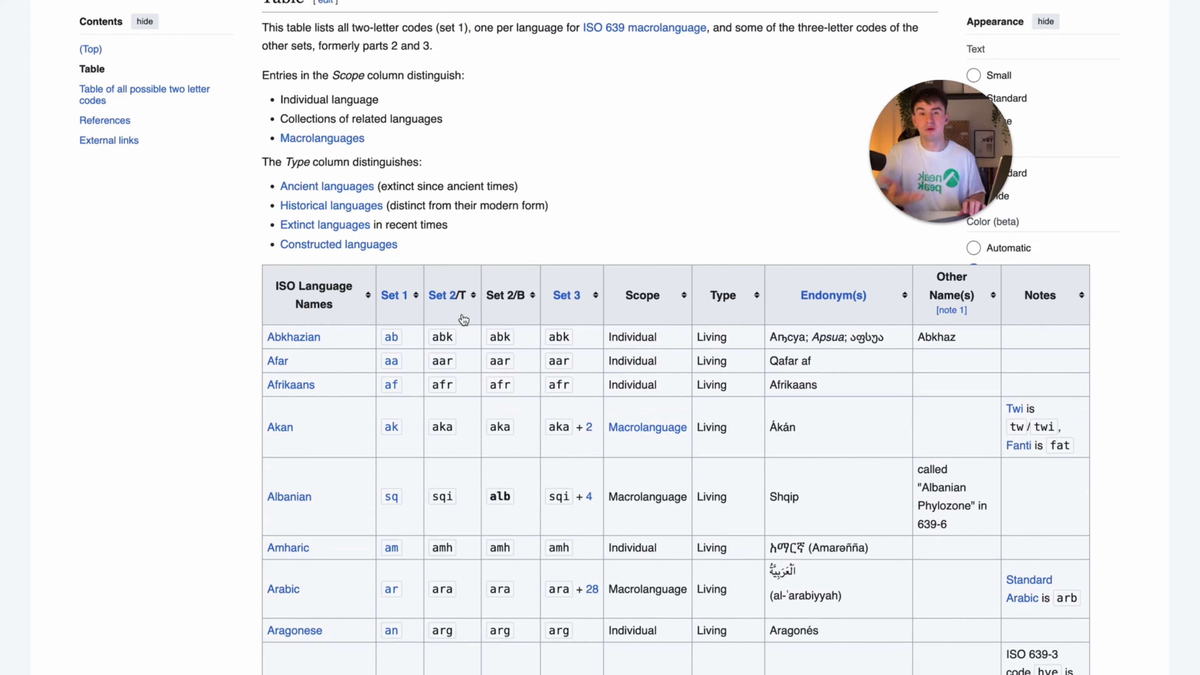
key(ctrl+w)
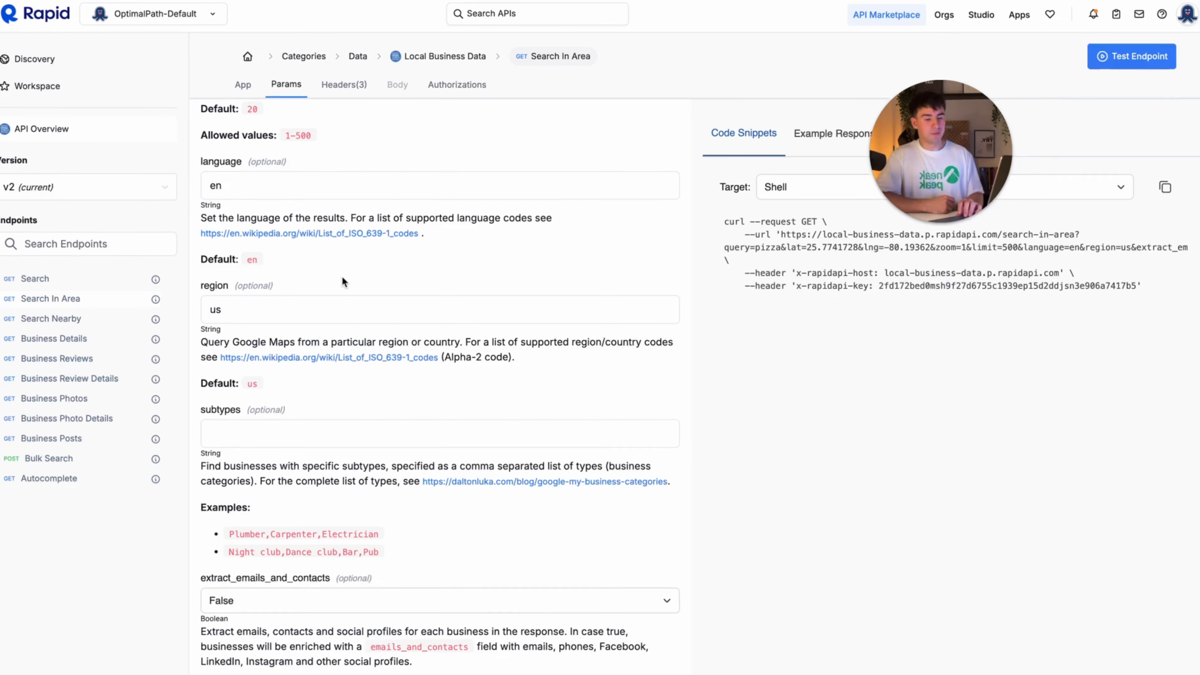
Step: Set extract_emails_and_contacts to True and fill fields with the document's list "name, city, type, emails_and_contacts, about"
scroll(342, 276, down, 5)
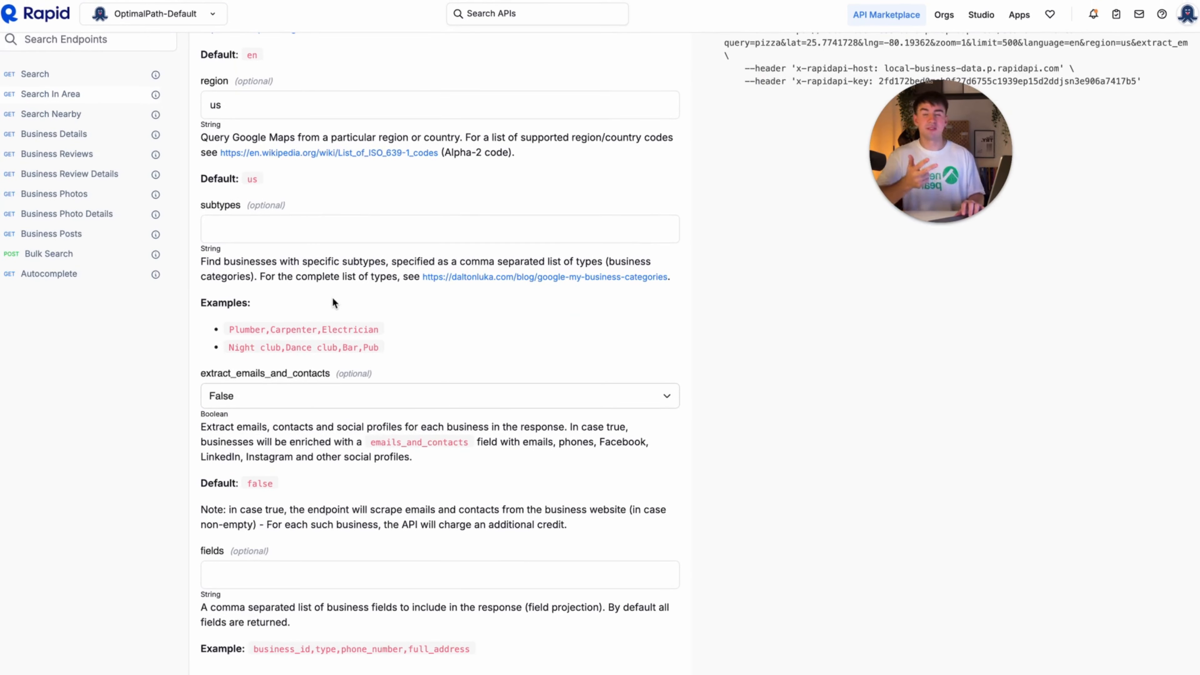
click(255, 402)
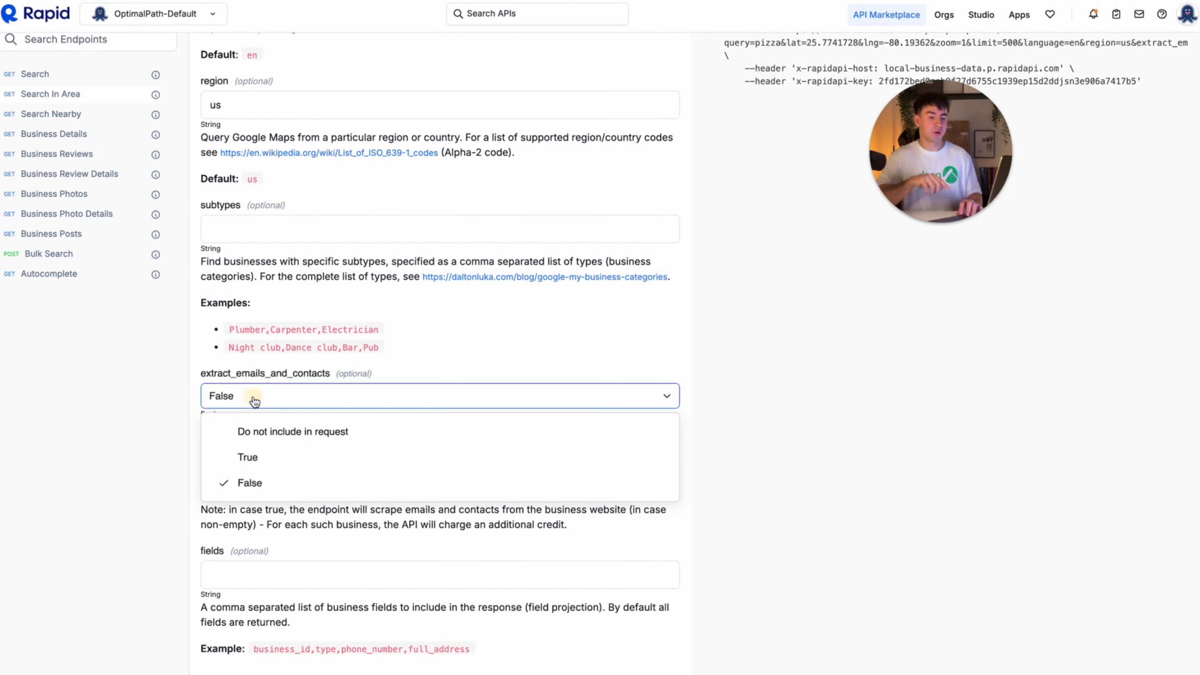
click(262, 456)
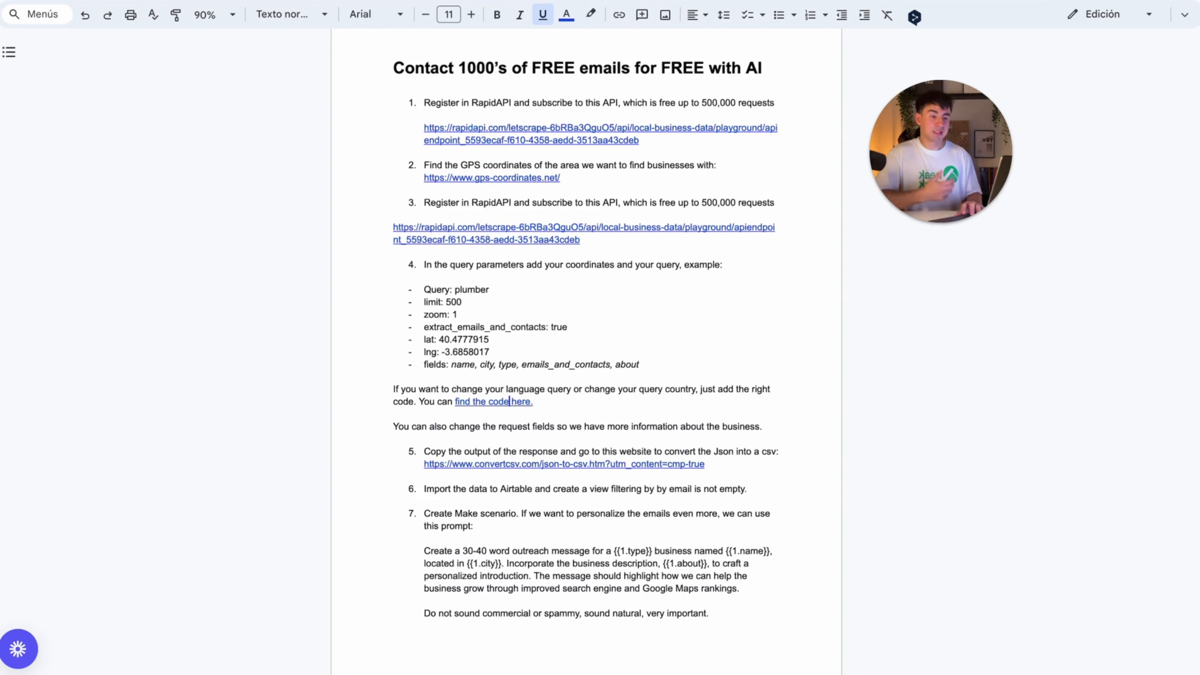
drag(655, 364, 450, 363)
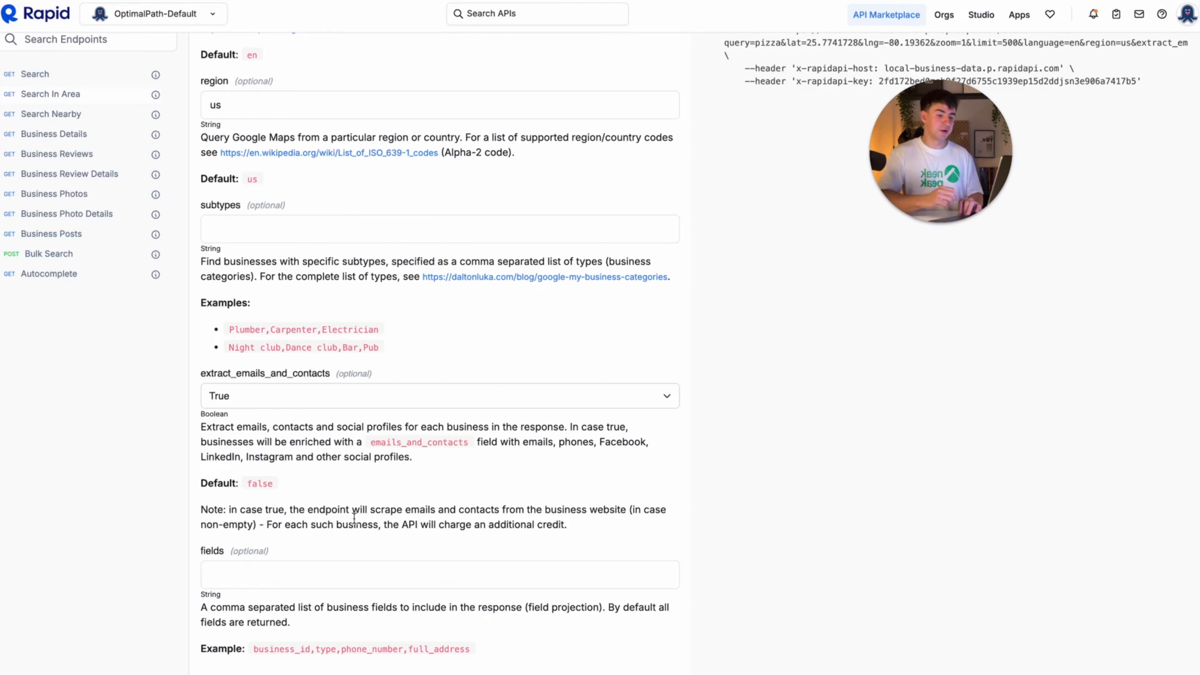
text(name, city, type, emails_and_contacts, about)
Step: Replace the endpoint's search query with "plumber"
scroll(469, 317, up, 10)
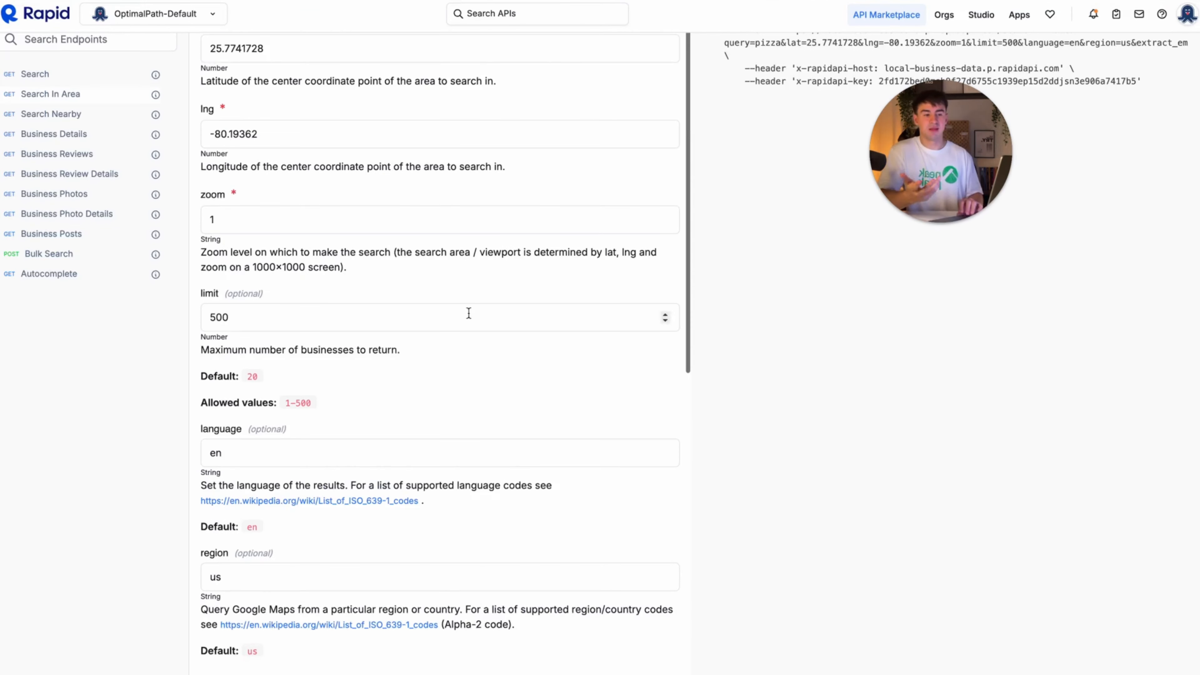
scroll(280, 51, up, 1)
scroll(281, 50, up, 4)
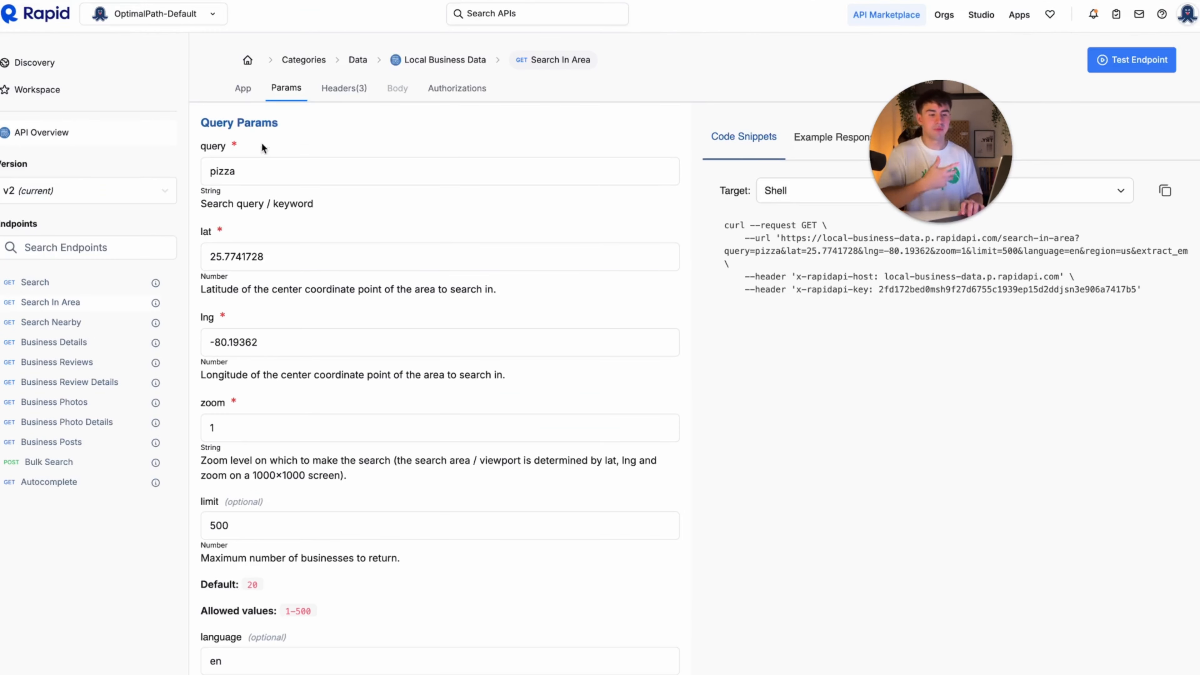
double_click(246, 170)
text(pub)
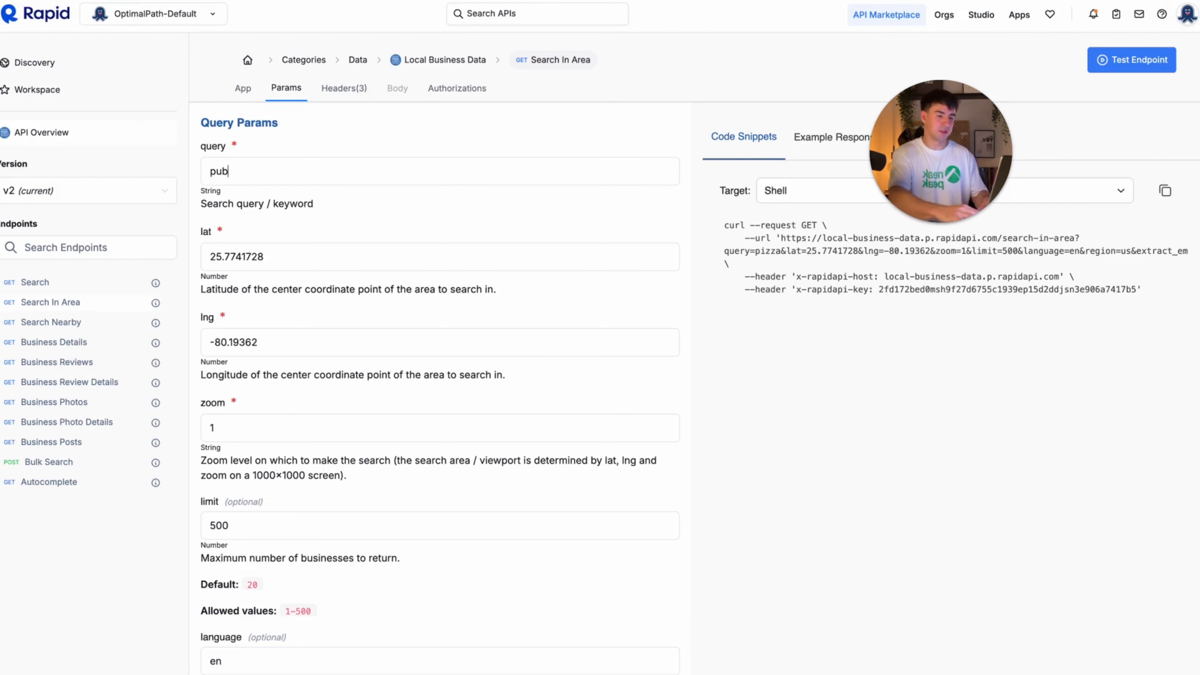
key(BackSpace)
text(m)
key(BackSpace)
key(BackSpace)
text(lumber)
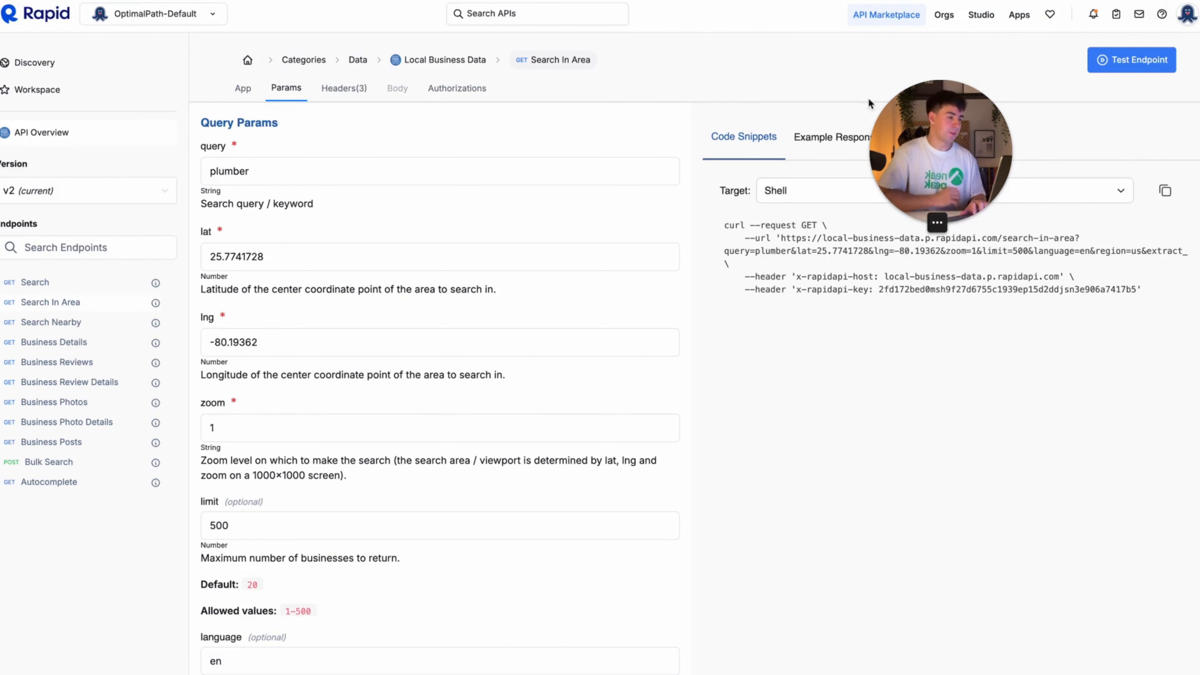
drag(916, 116, 794, 553)
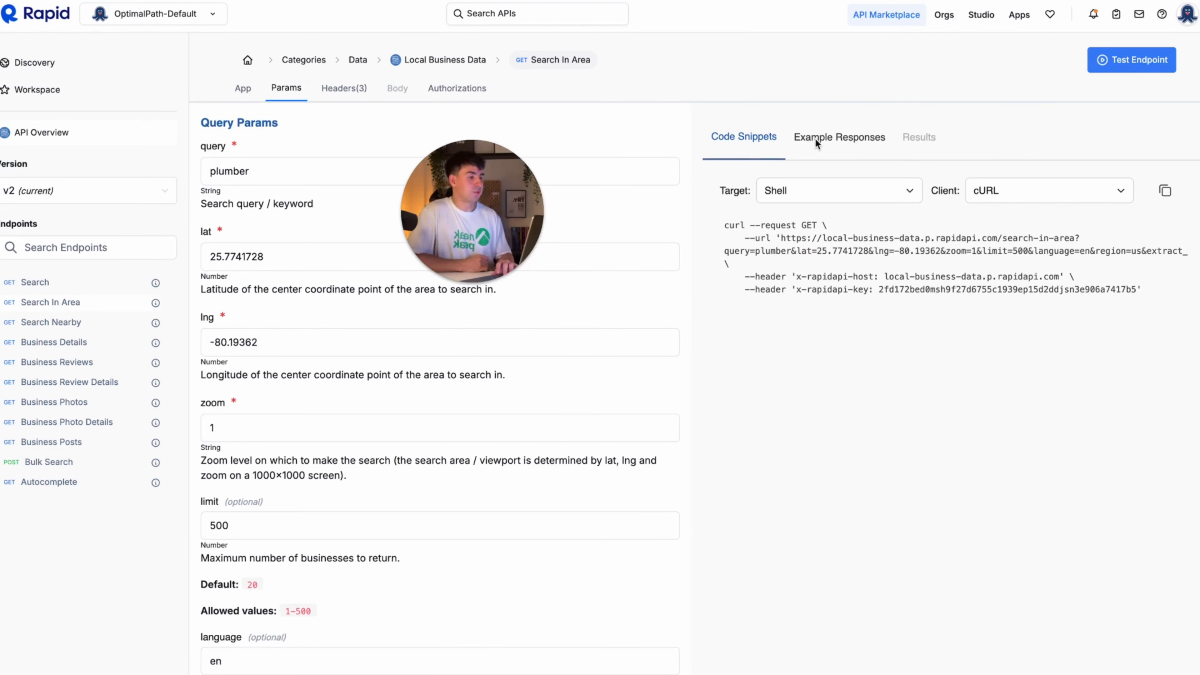
Step: Test the Search In Area endpoint with the plumber query and copy its full JSON response
click(1124, 61)
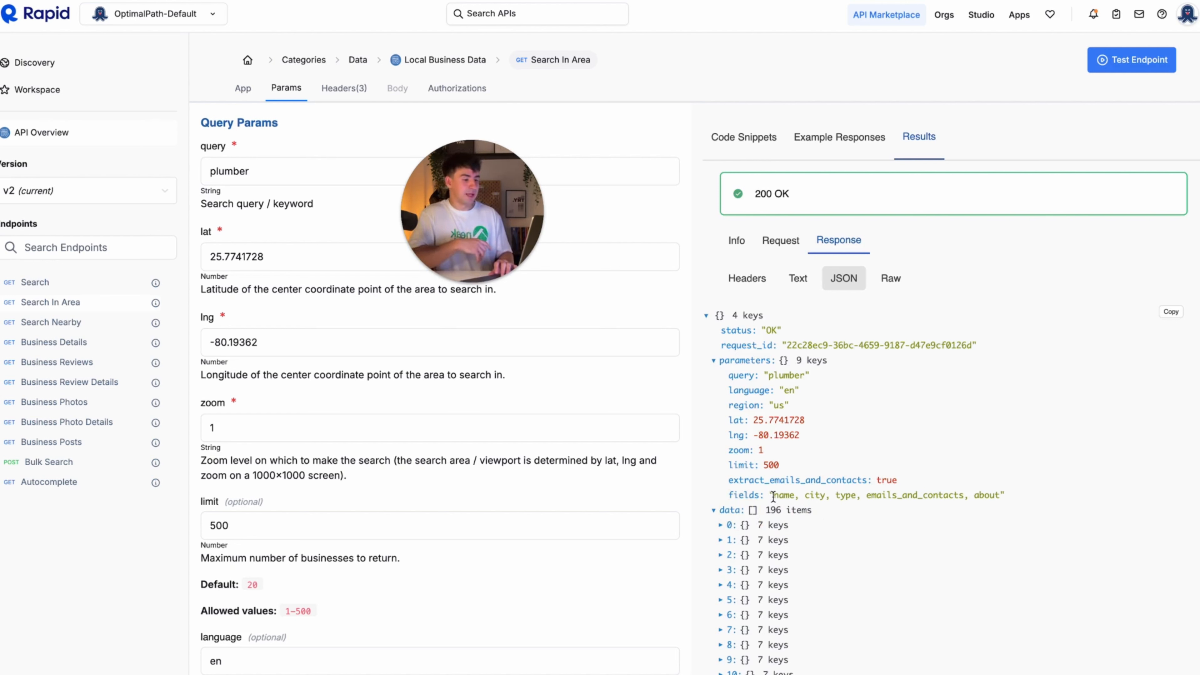
drag(772, 495, 785, 494)
drag(817, 490, 845, 488)
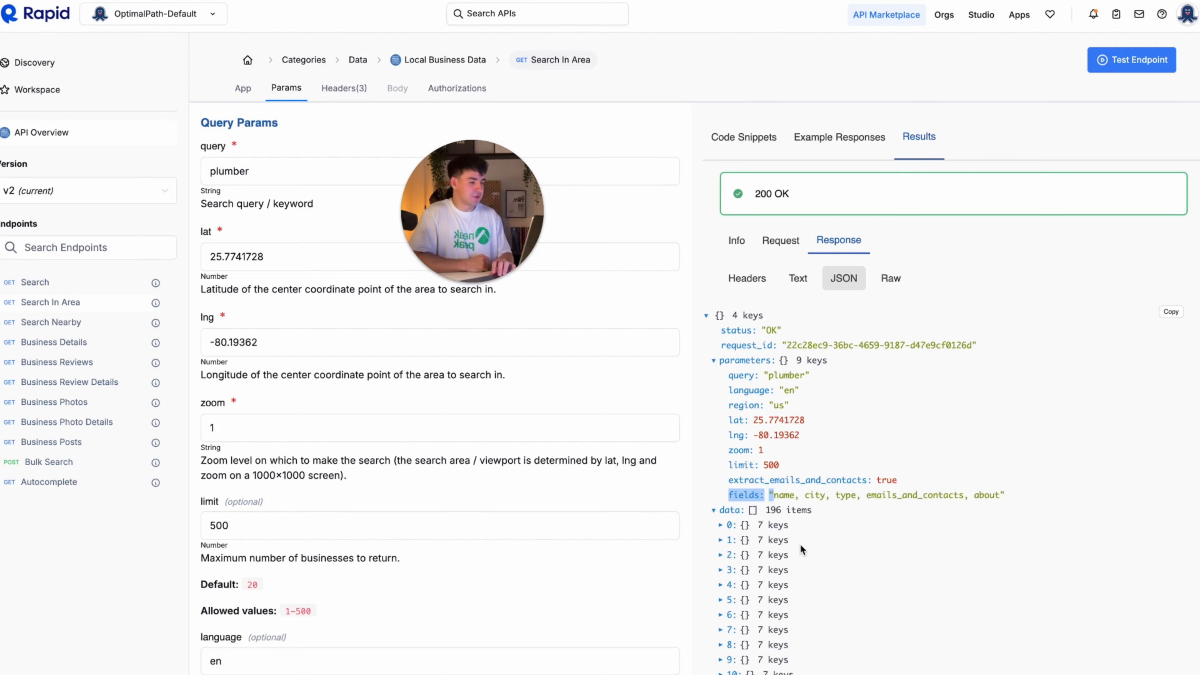
click(790, 497)
scroll(795, 553, down, 5)
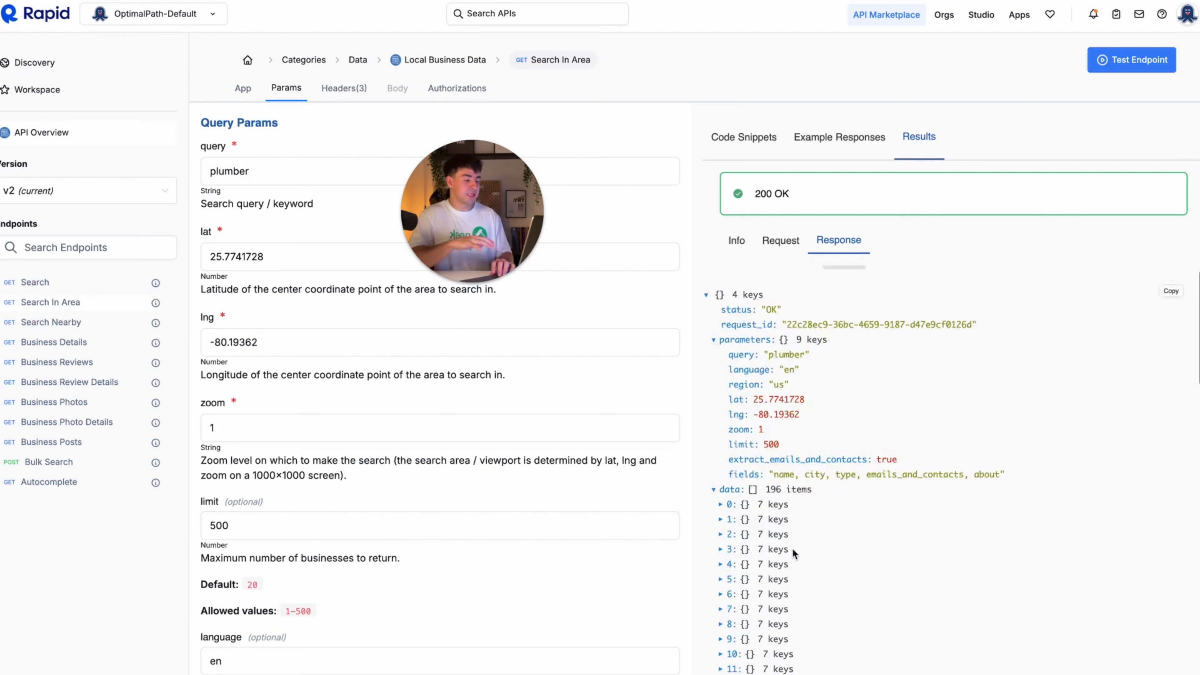
scroll(794, 554, down, 20)
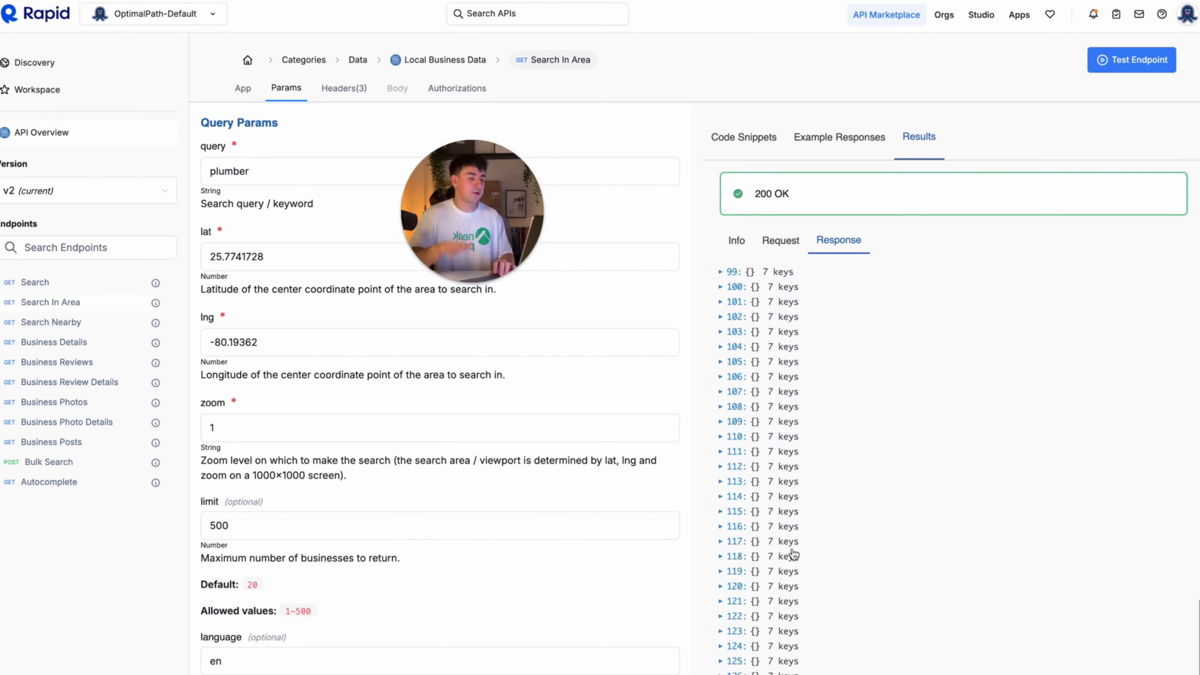
scroll(794, 554, up, 20)
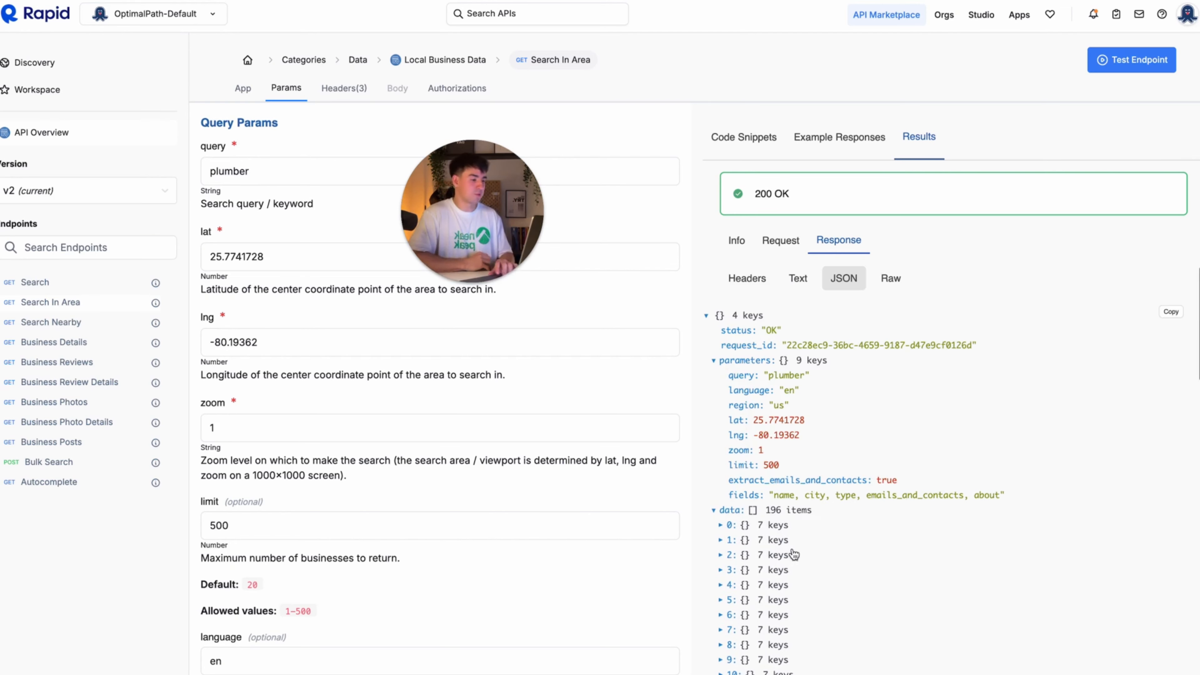
click(1171, 314)
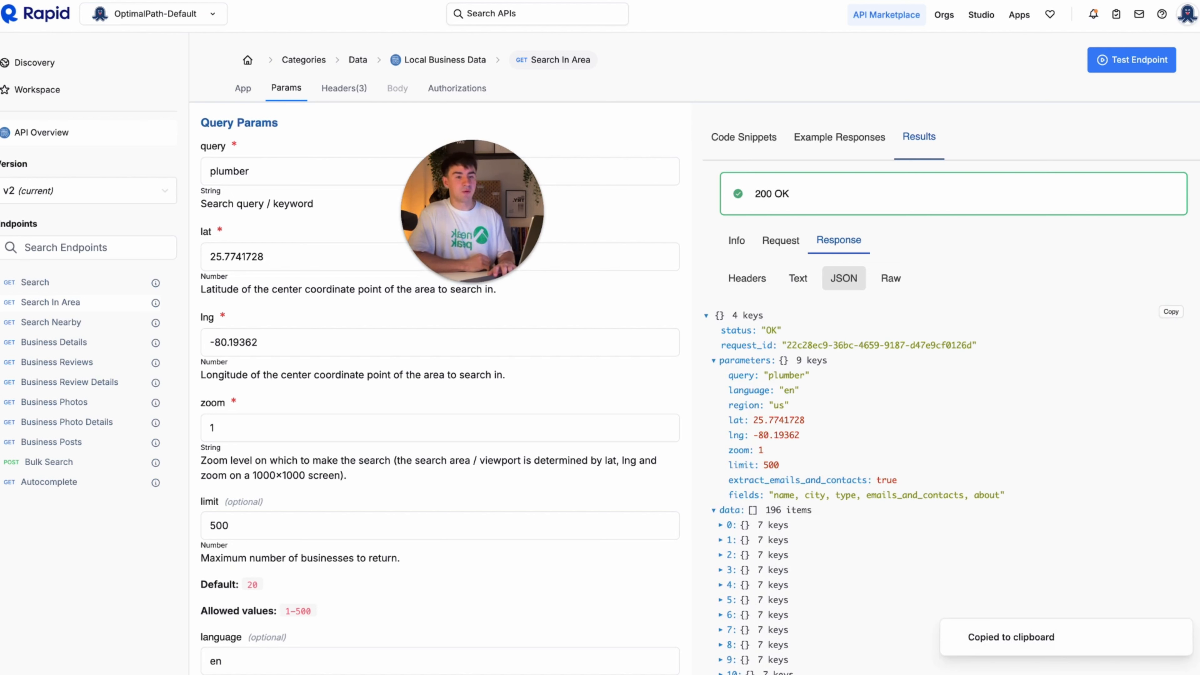
Step: Switch to the instructions document and open the linked Convert JSON to CSV website from item 5
click(283, 1)
click(504, 465)
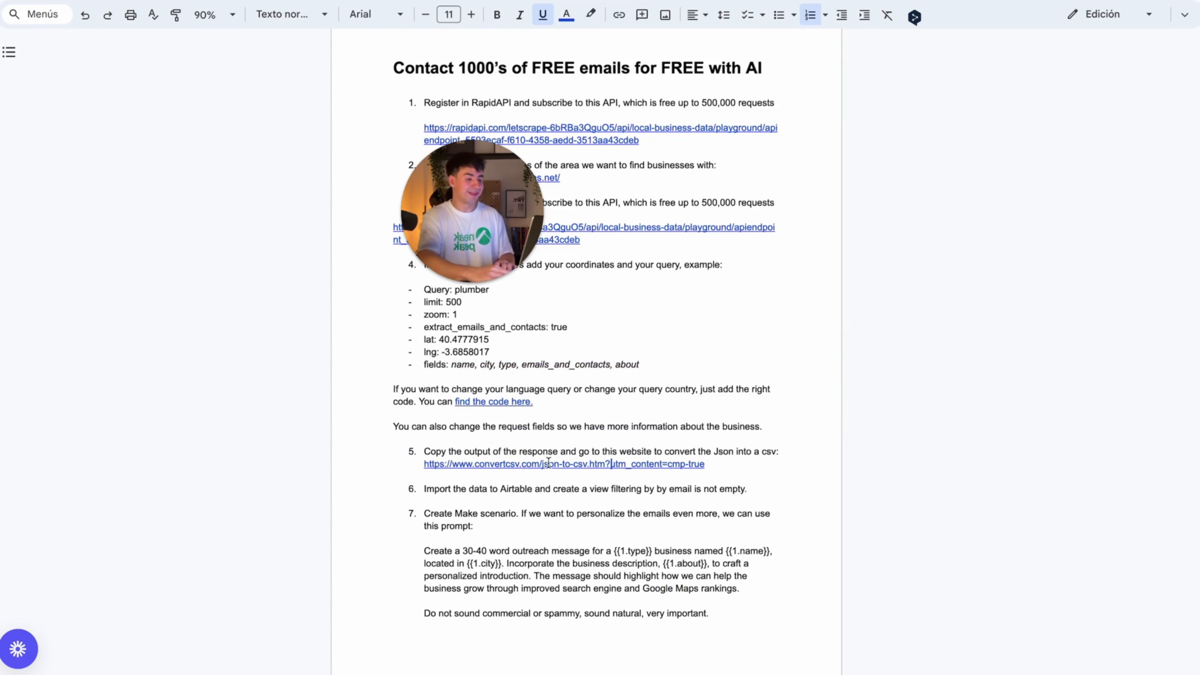
click(549, 465)
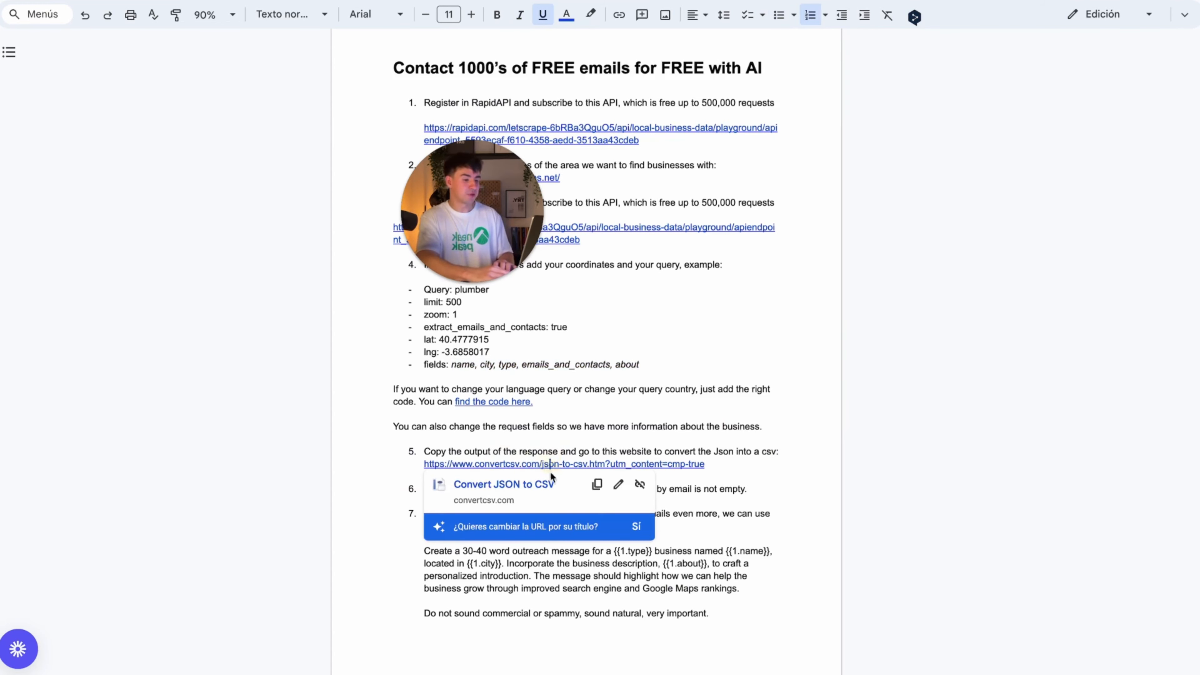
click(530, 480)
Step: Paste the copied JSON response as the converter's input data and convert it to CSV
scroll(589, 357, down, 9)
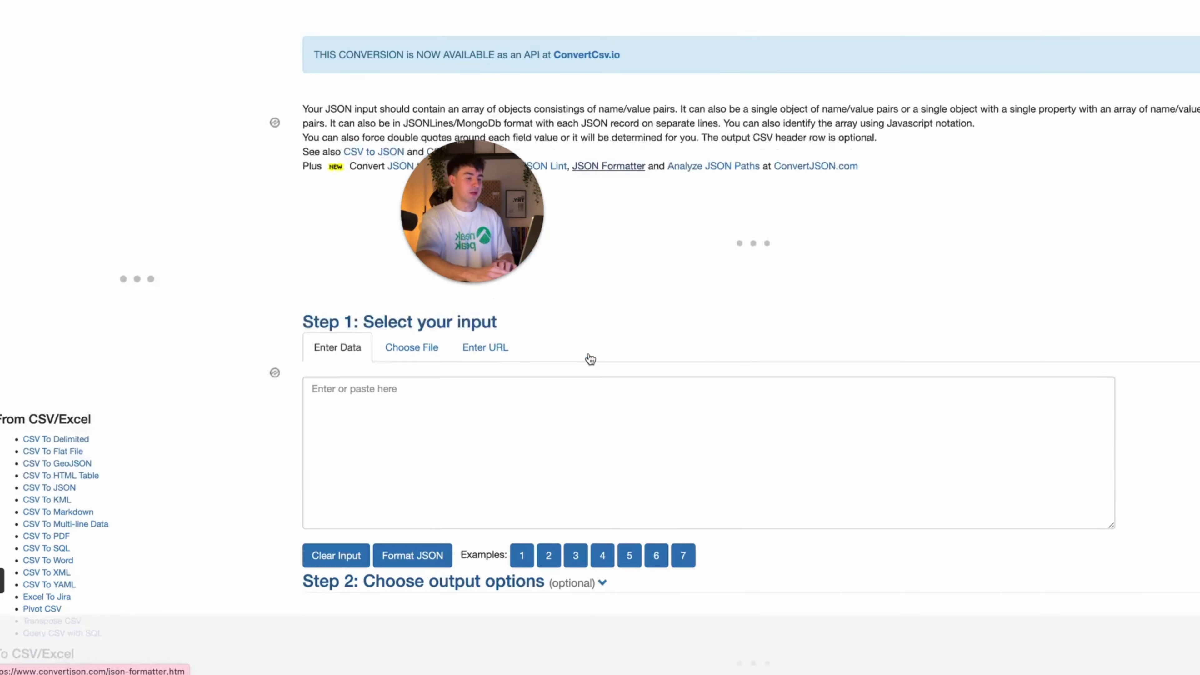
click(330, 156)
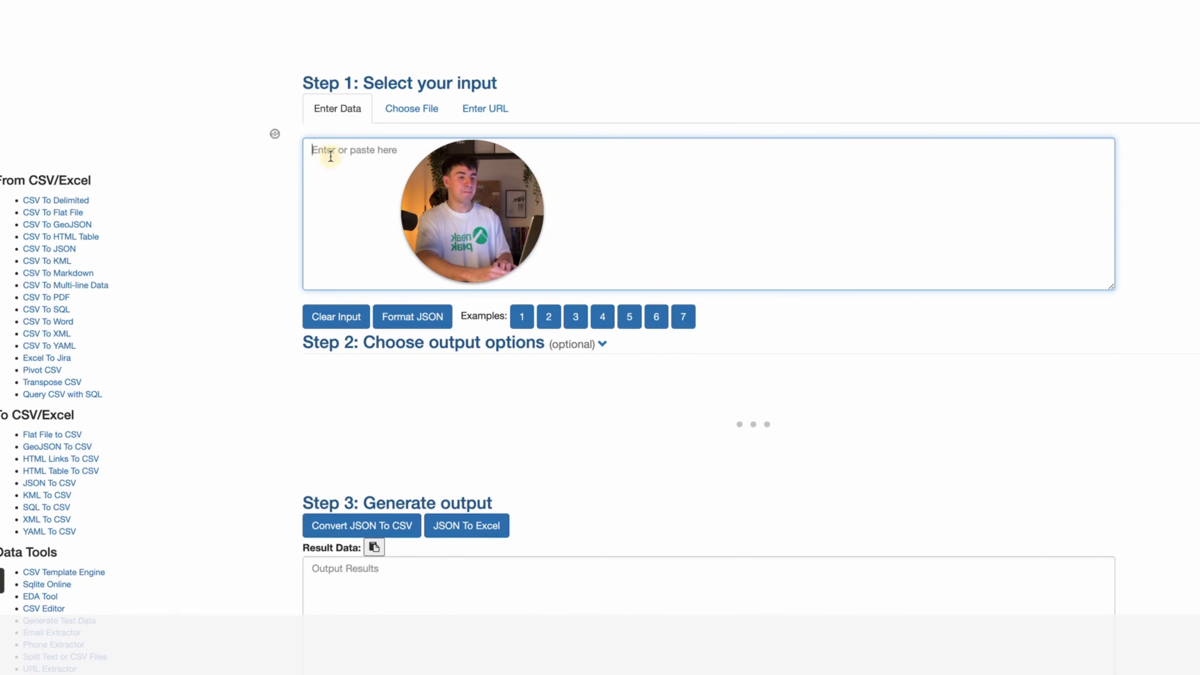
key(ctrl+v)
scroll(475, 393, down, 6)
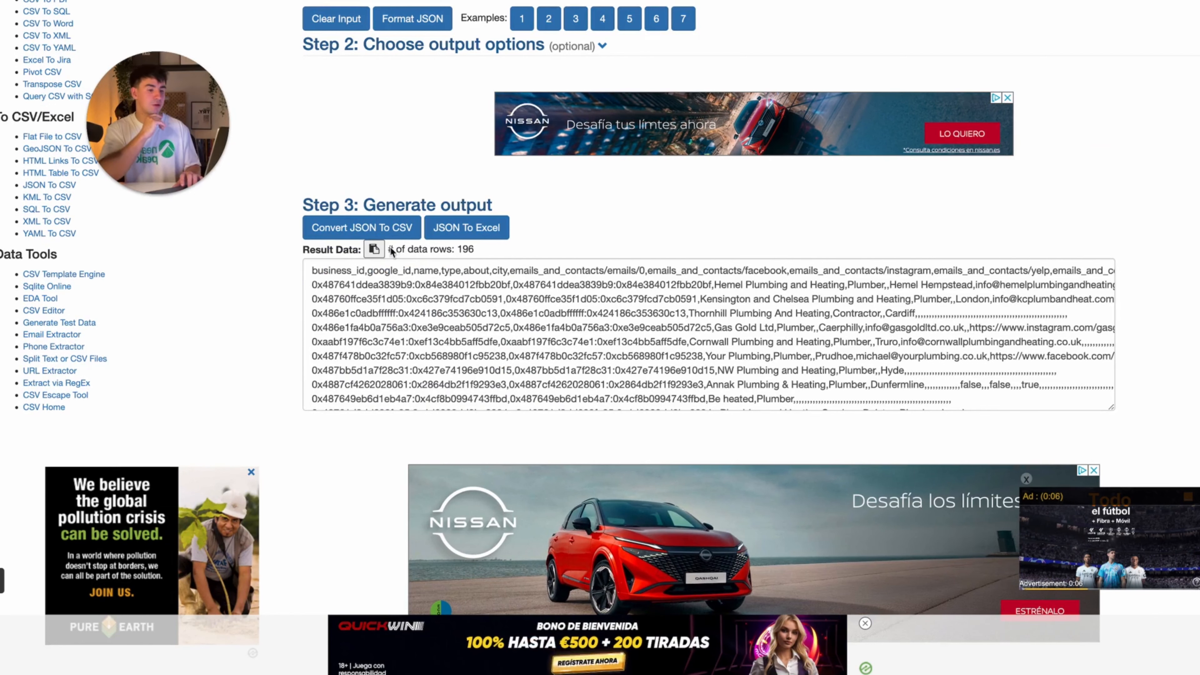
click(364, 231)
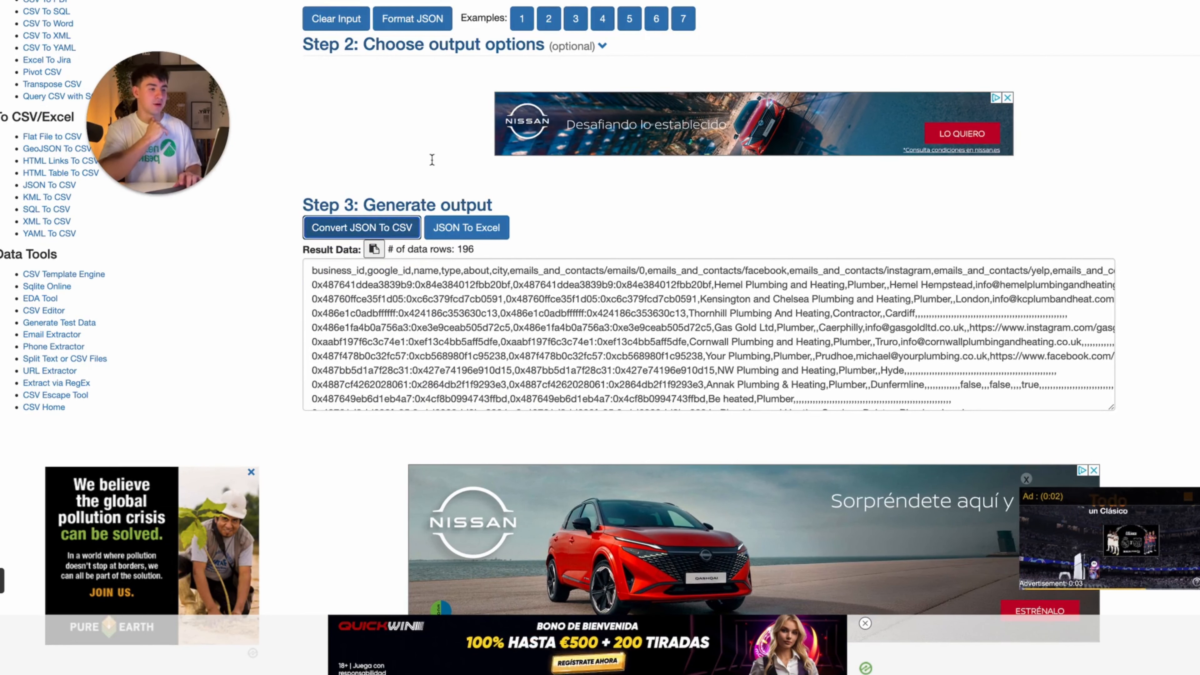
Step: Download the converted result as a CSV file, keeping the file name convertcsv and CRLF line endings
scroll(396, 280, up, 4)
scroll(396, 281, down, 12)
scroll(378, 345, down, 4)
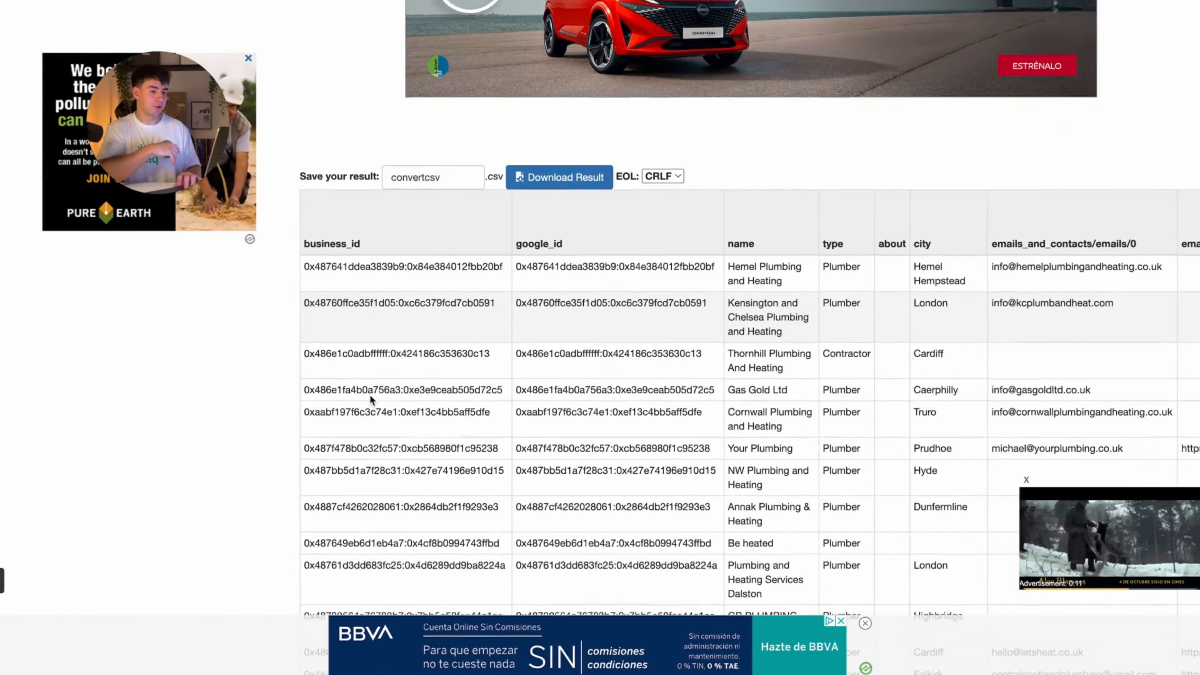
click(571, 182)
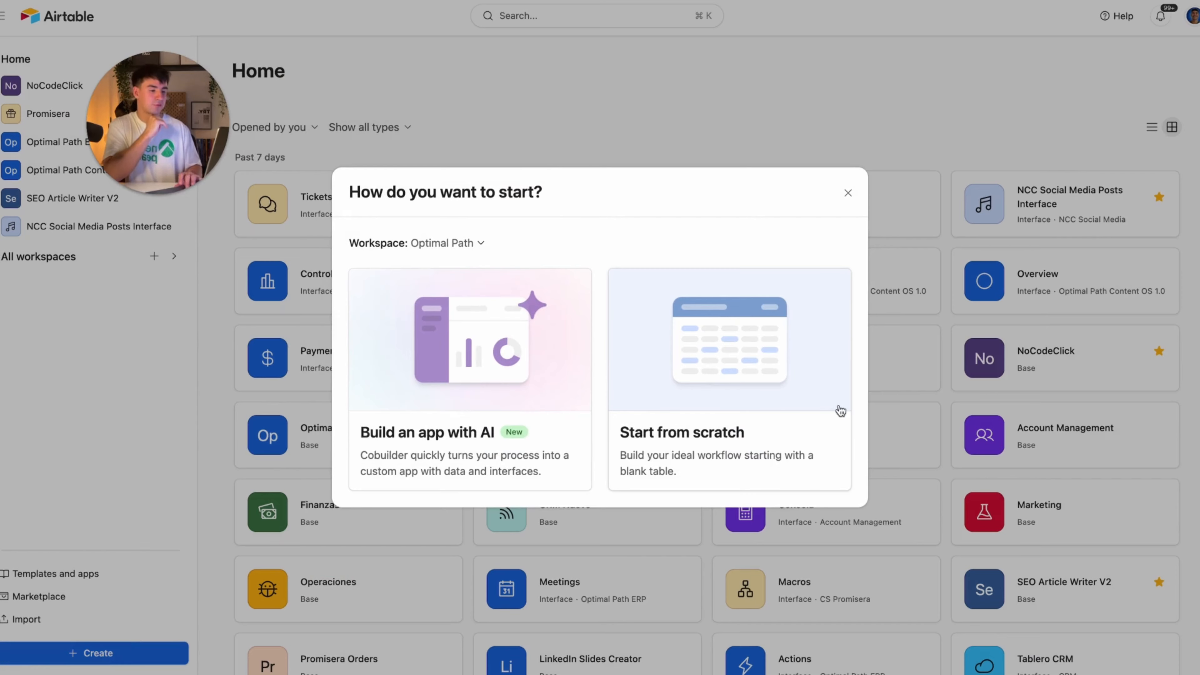
Step: In Airtable, create a base from scratch in the Optimal Path workspace and name it Contact_Email
click(701, 360)
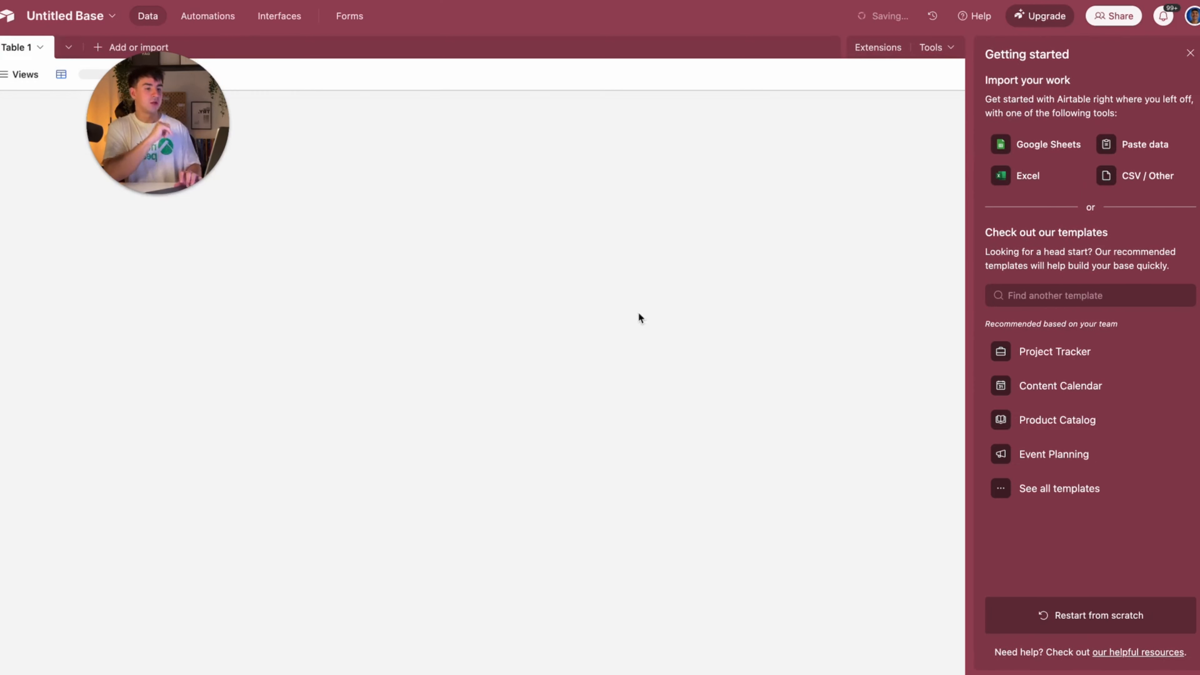
click(82, 23)
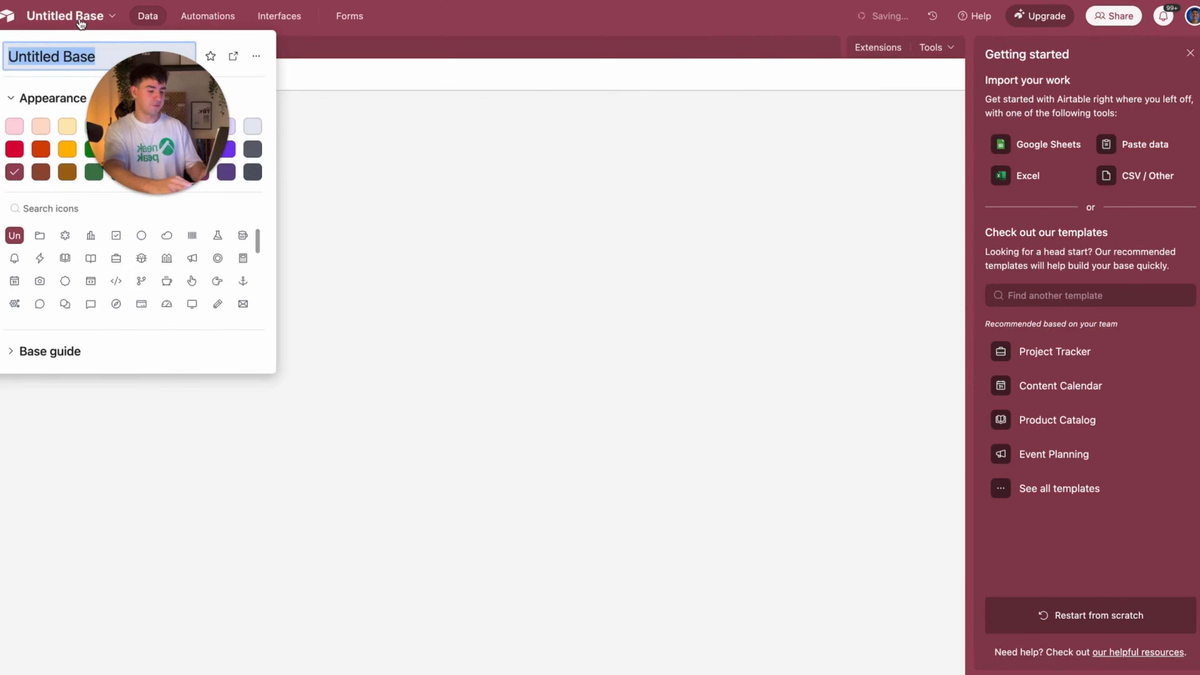
text(Cont)
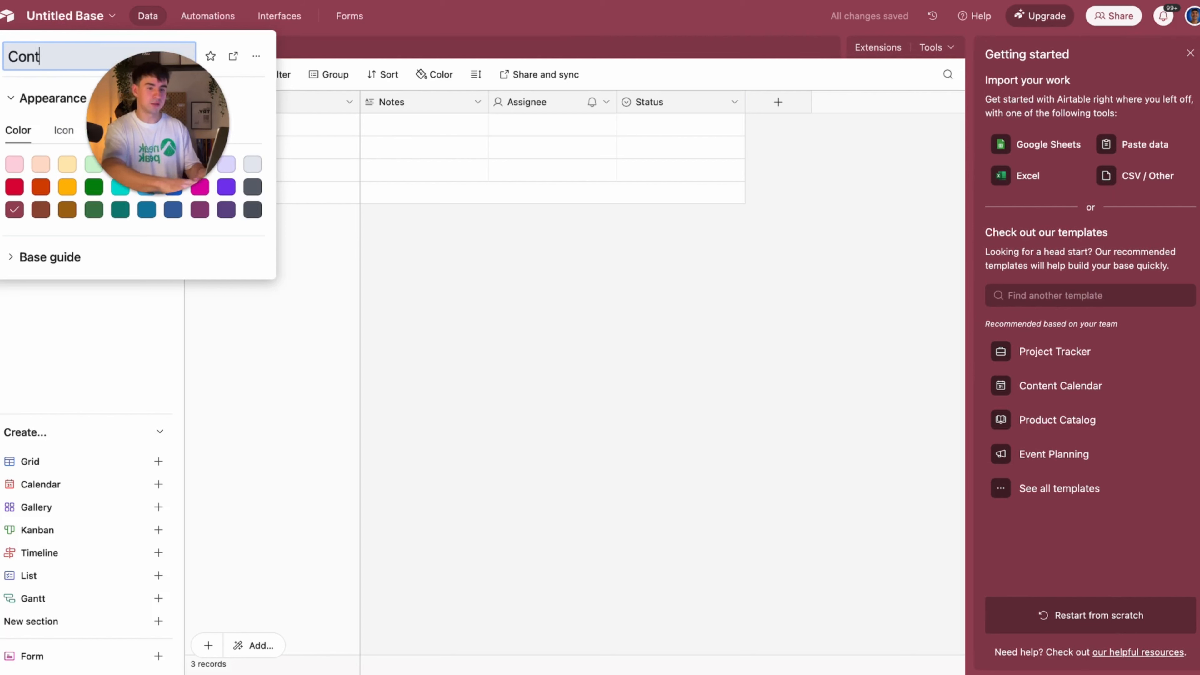
text(act_Email)
key(Return)
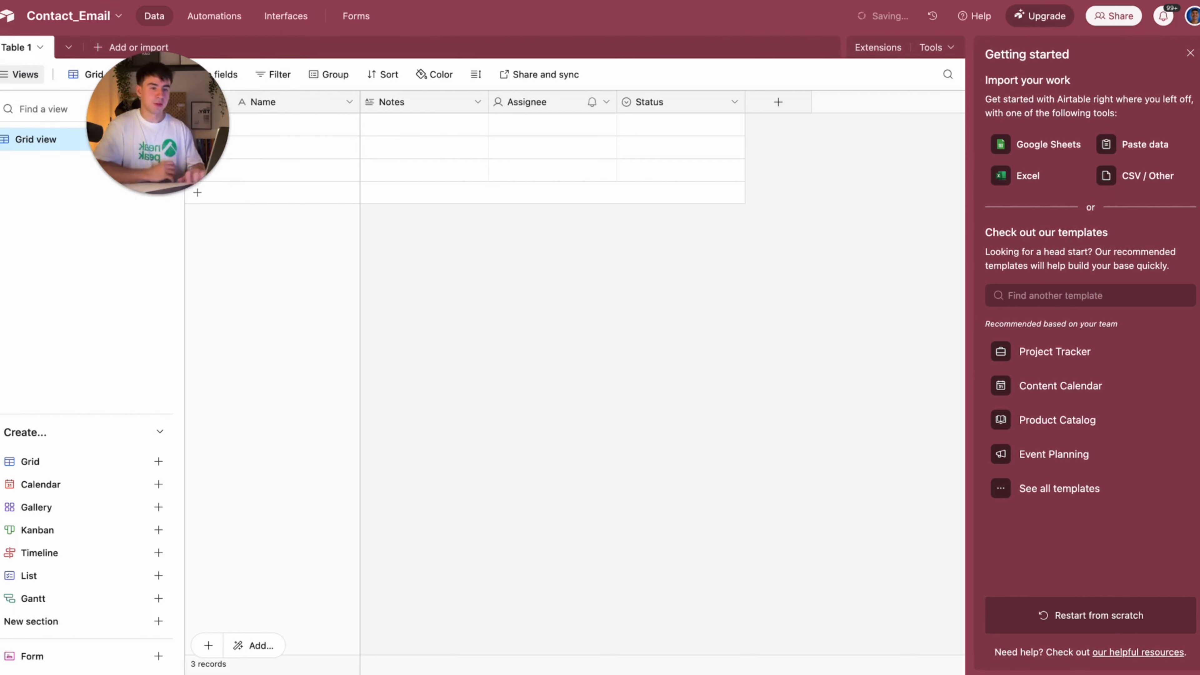
Step: Import the downloaded file "convertcsv (3).csv" into a new table of the Contact_Email base
click(135, 49)
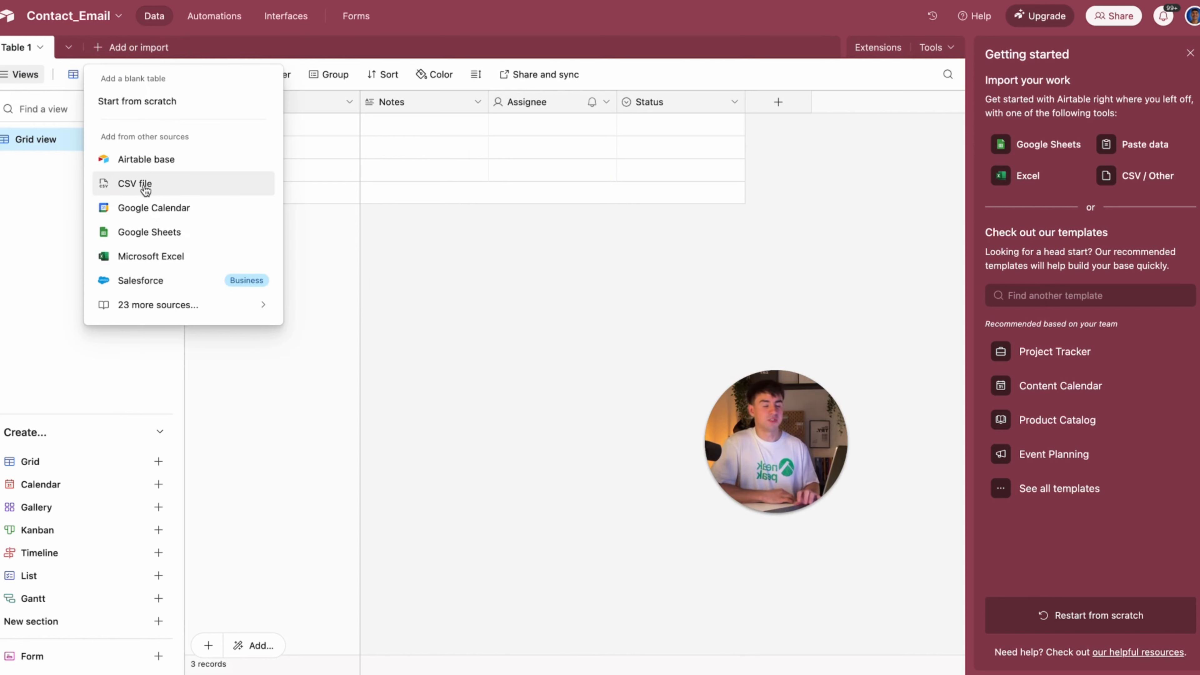
click(135, 186)
click(695, 374)
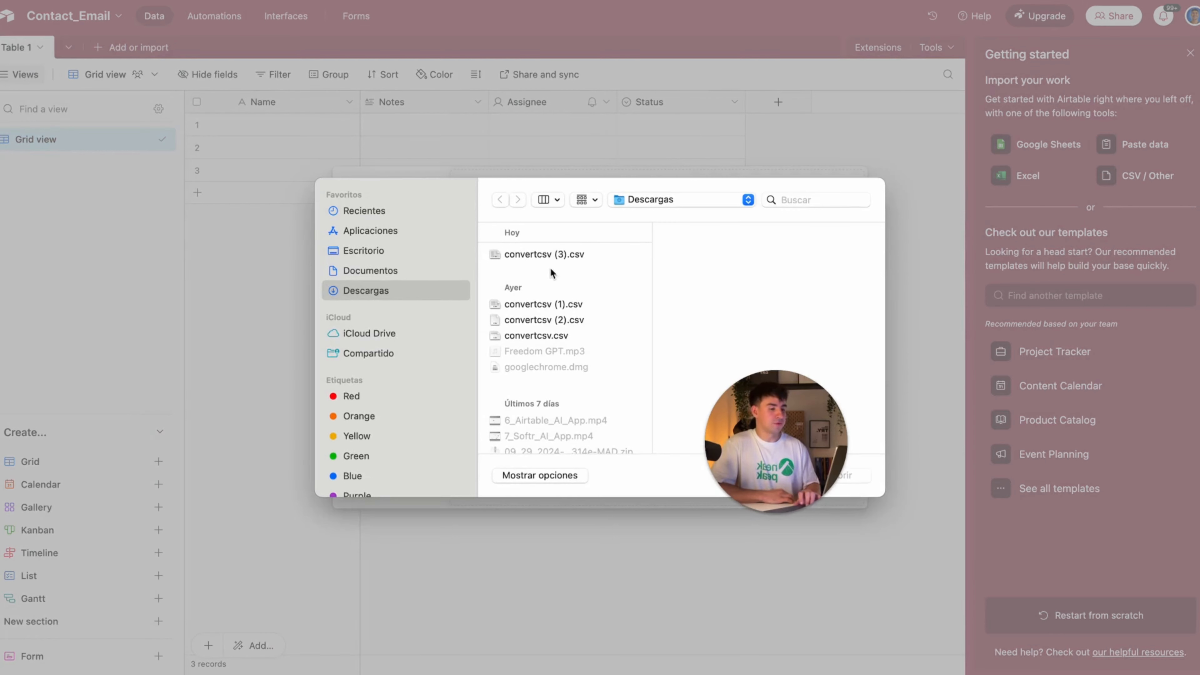
click(571, 255)
click(834, 476)
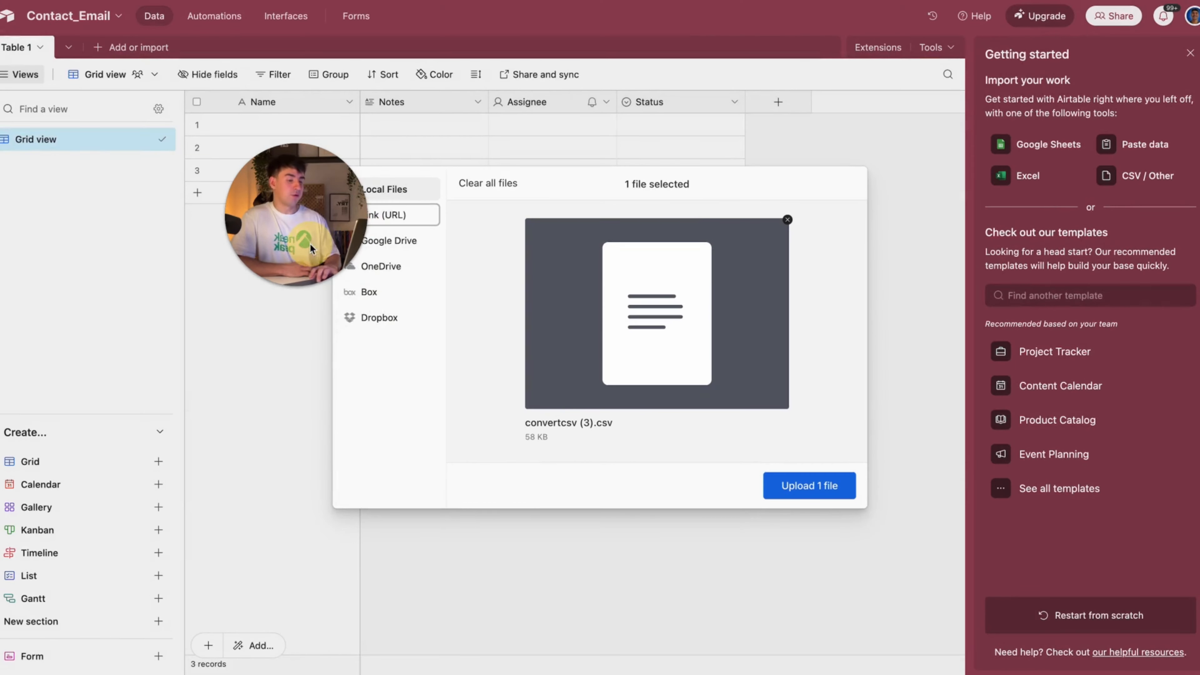
click(809, 487)
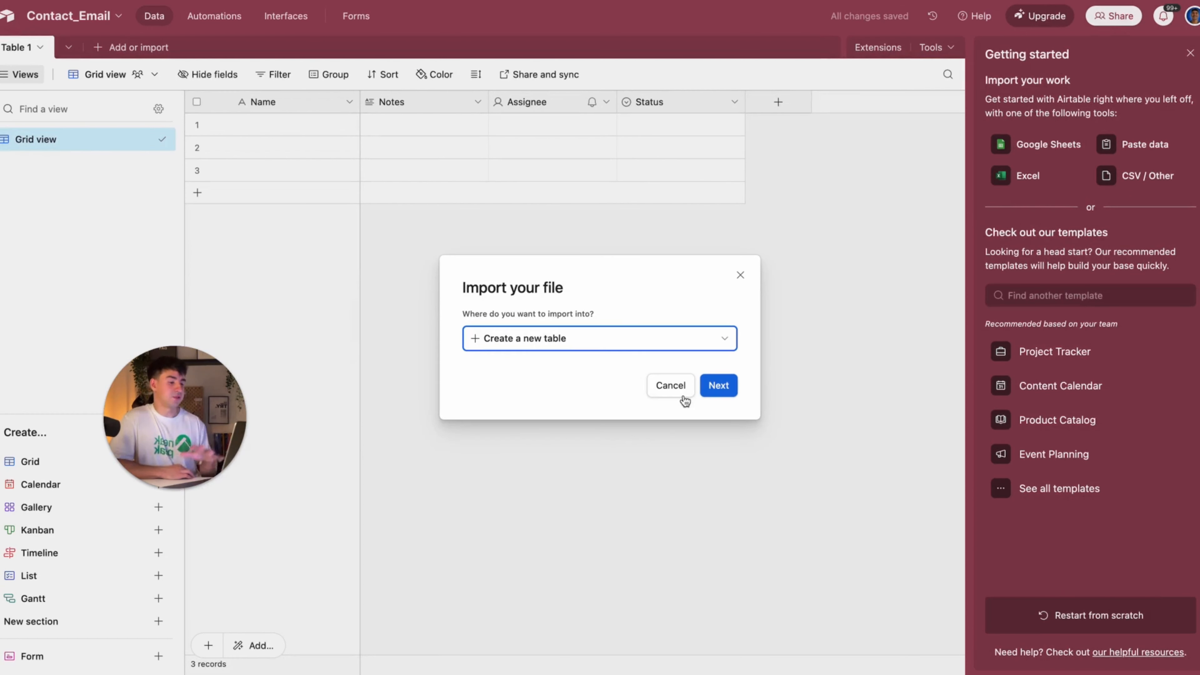
click(717, 393)
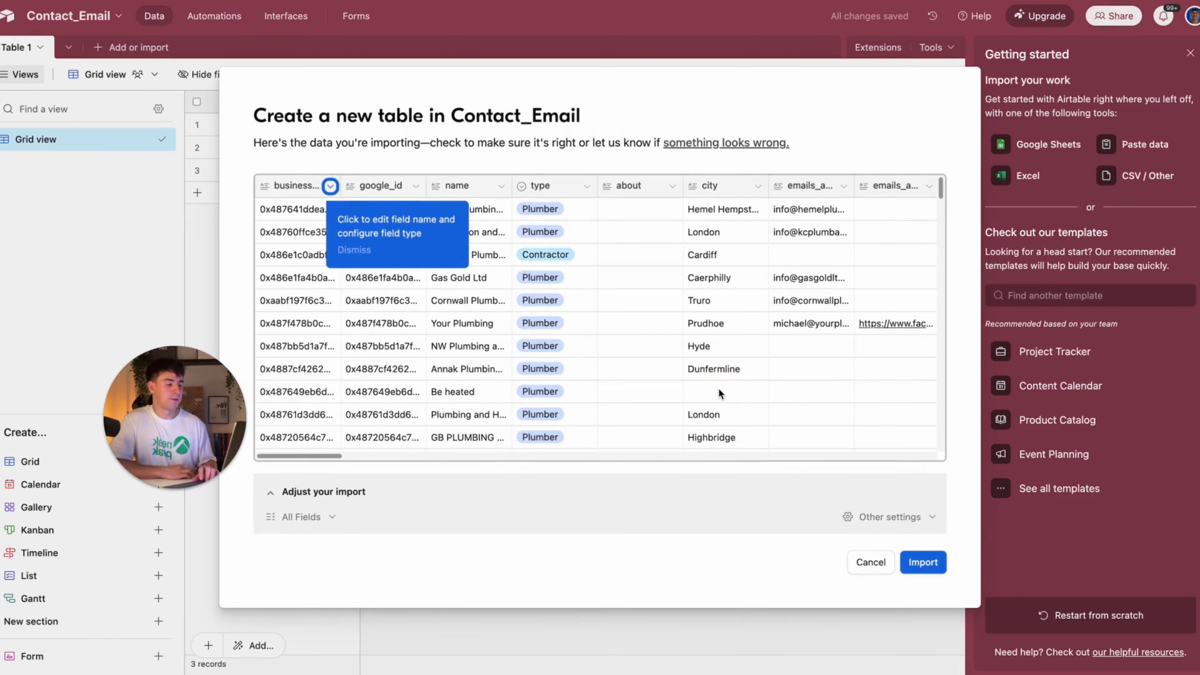
click(928, 562)
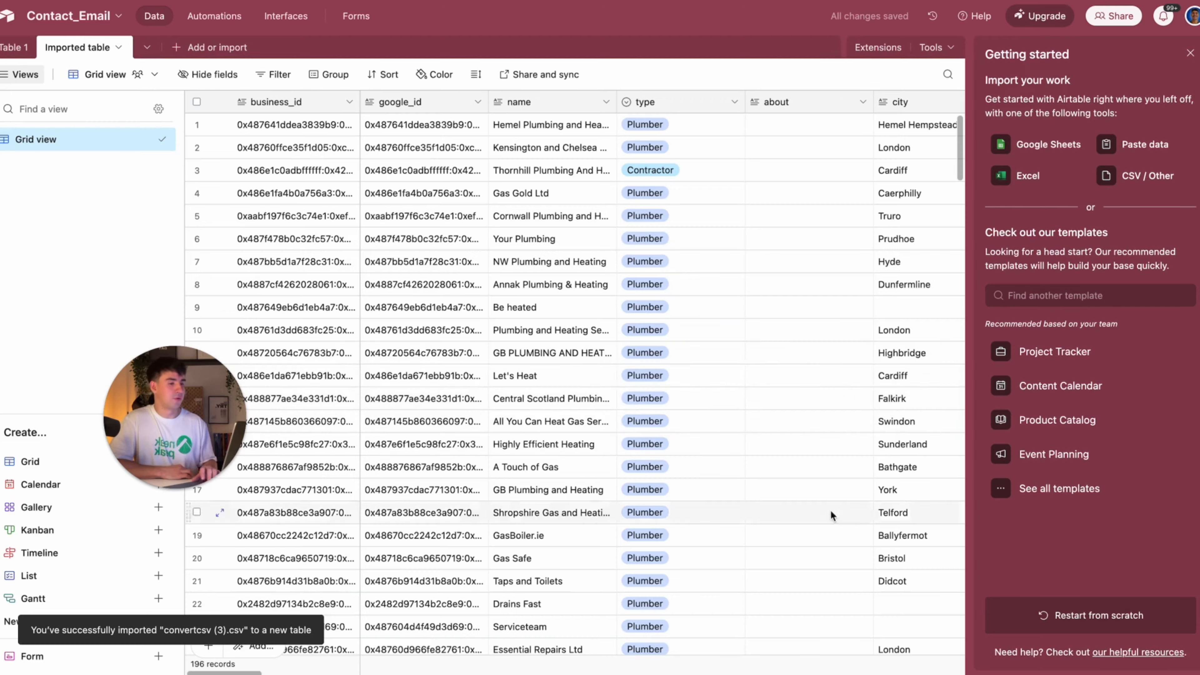
Step: Examine the imported table's fields and contact records, and close the Getting started panel
scroll(782, 276, right, 3)
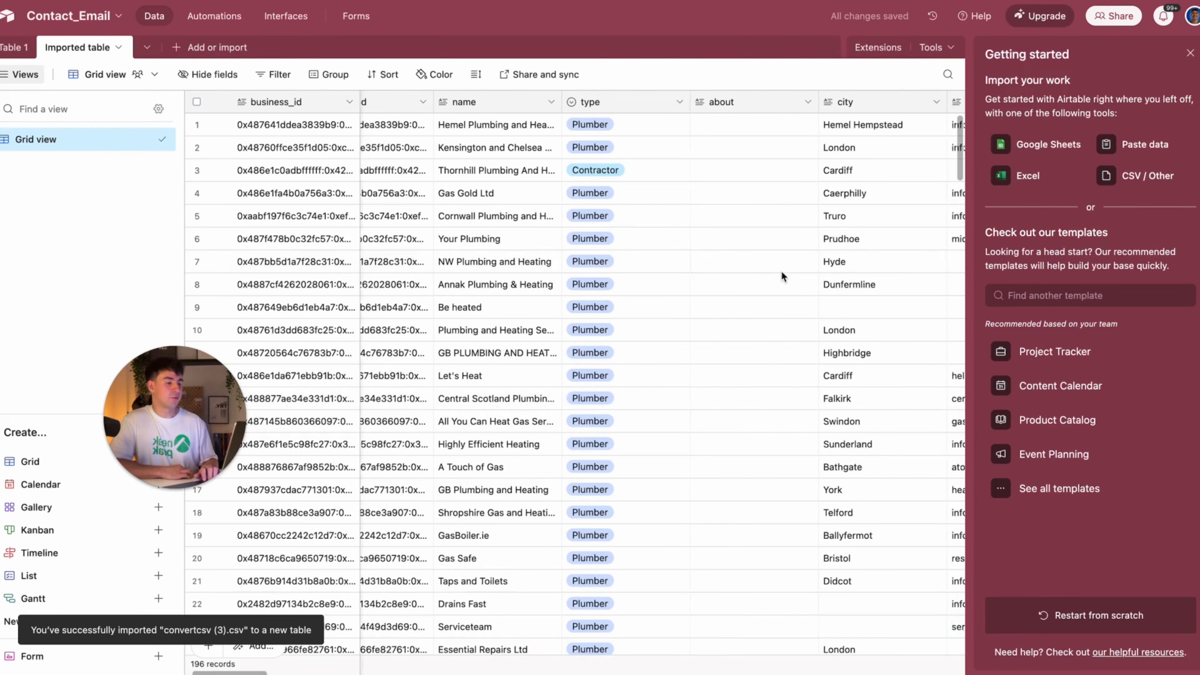
scroll(781, 275, right, 10)
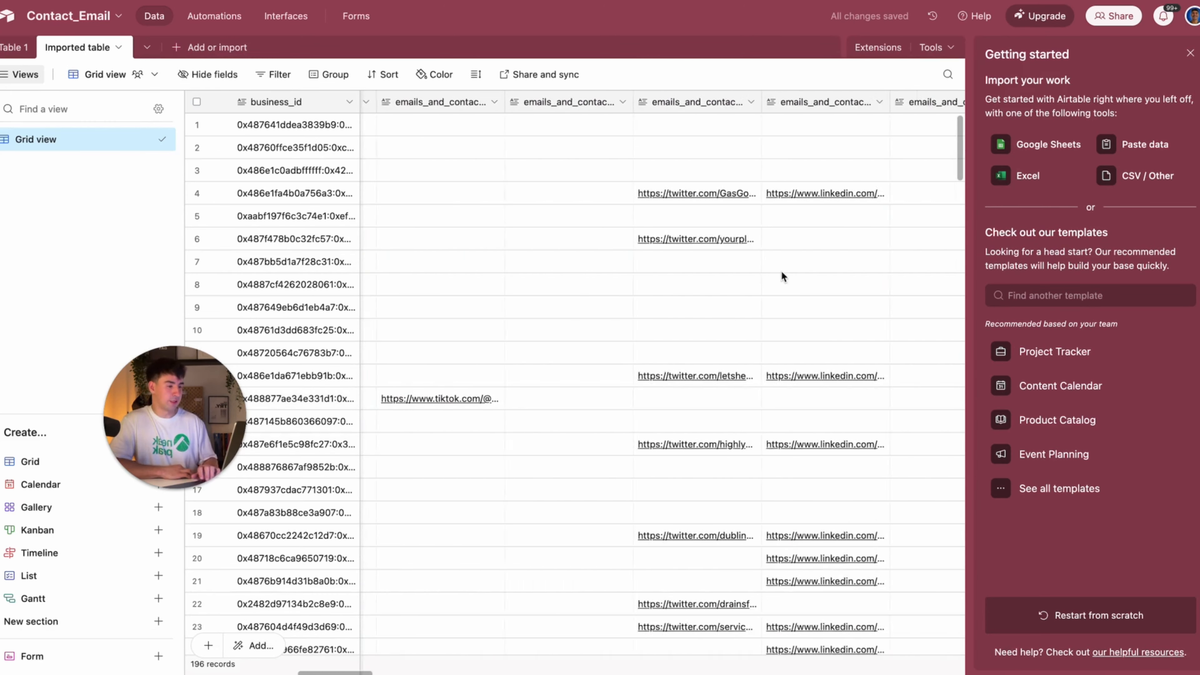
scroll(781, 276, right, 6)
click(1190, 53)
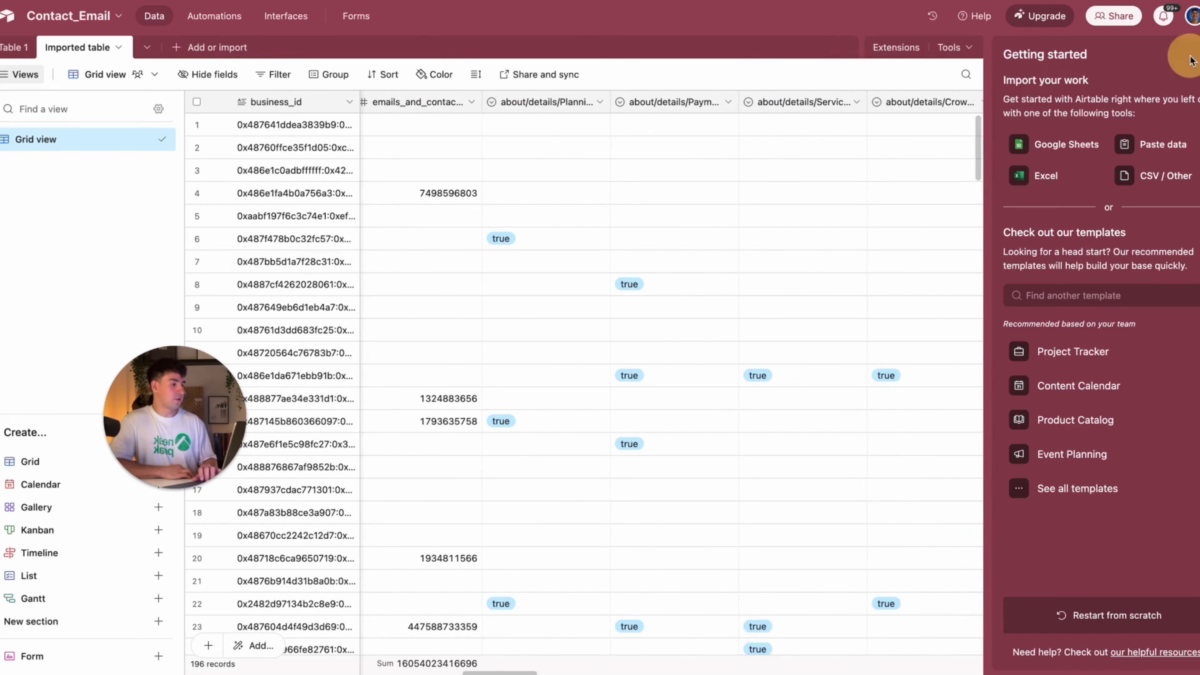
scroll(684, 243, left, 15)
scroll(684, 242, down, 2)
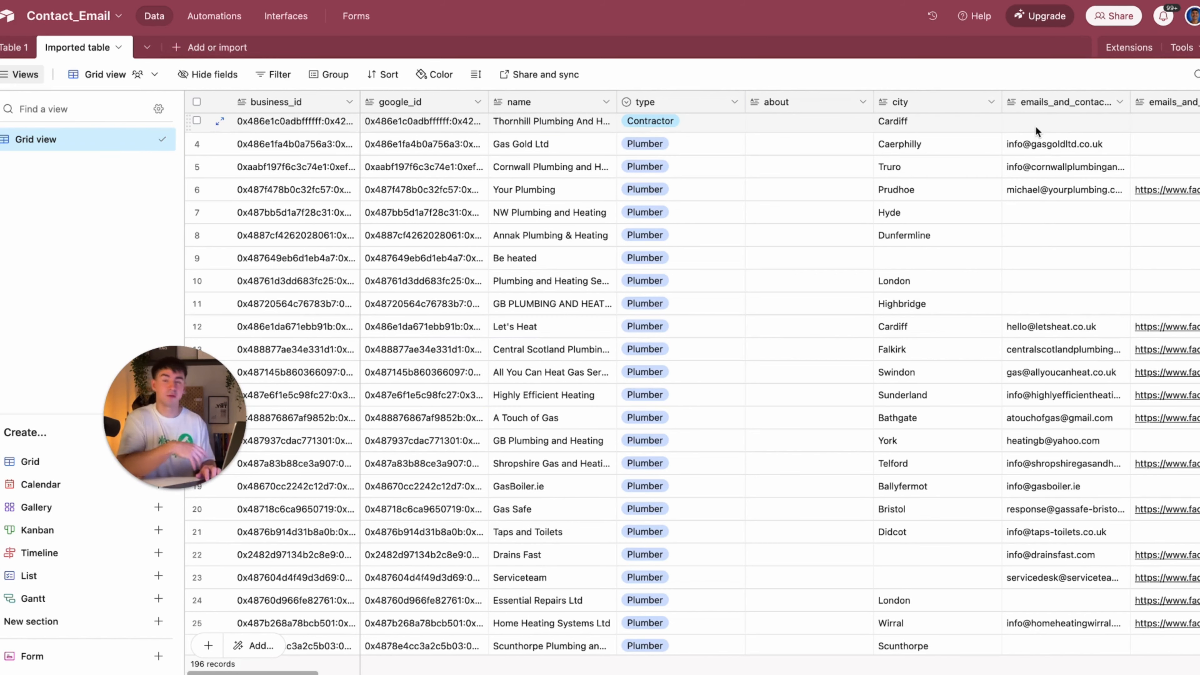
scroll(786, 131, right, 10)
scroll(847, 166, left, 10)
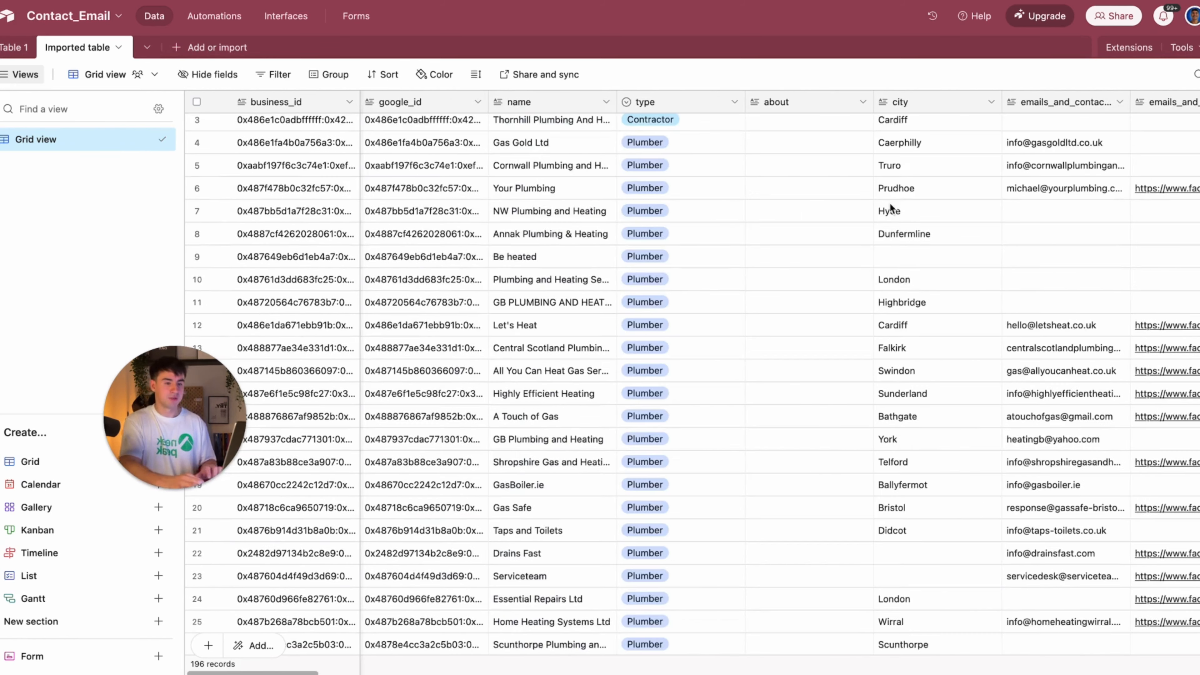
Step: Duplicate the imported table's Grid view and name the copy "Email Available"
right_click(64, 146)
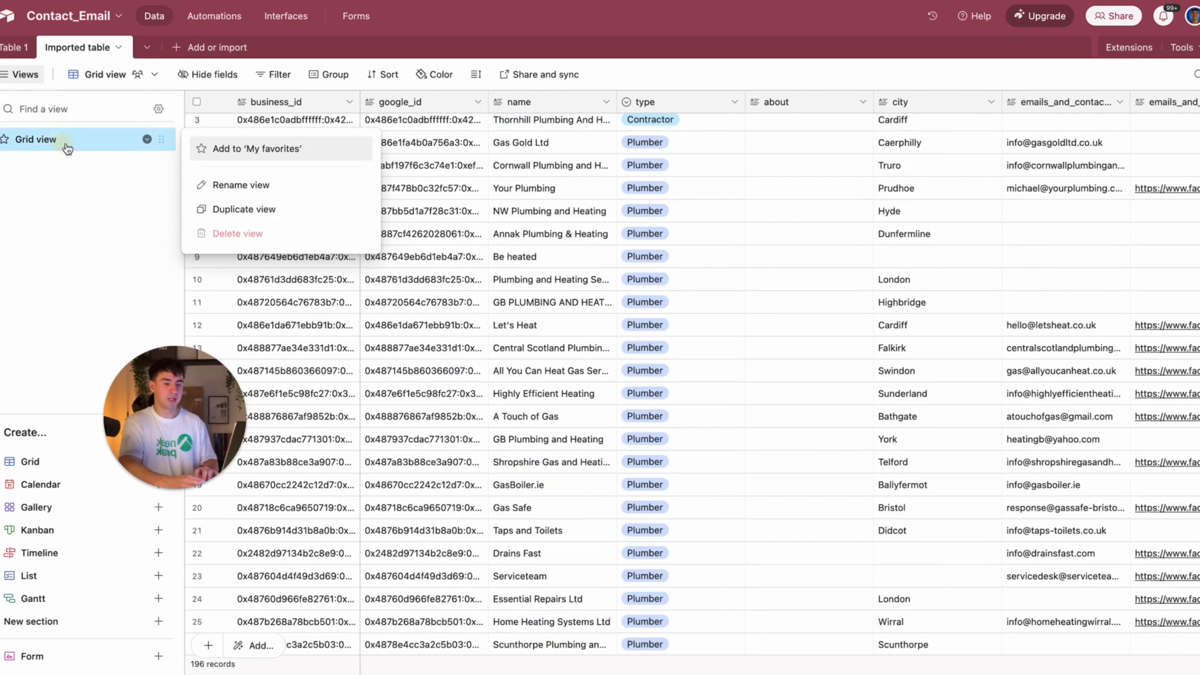
click(236, 207)
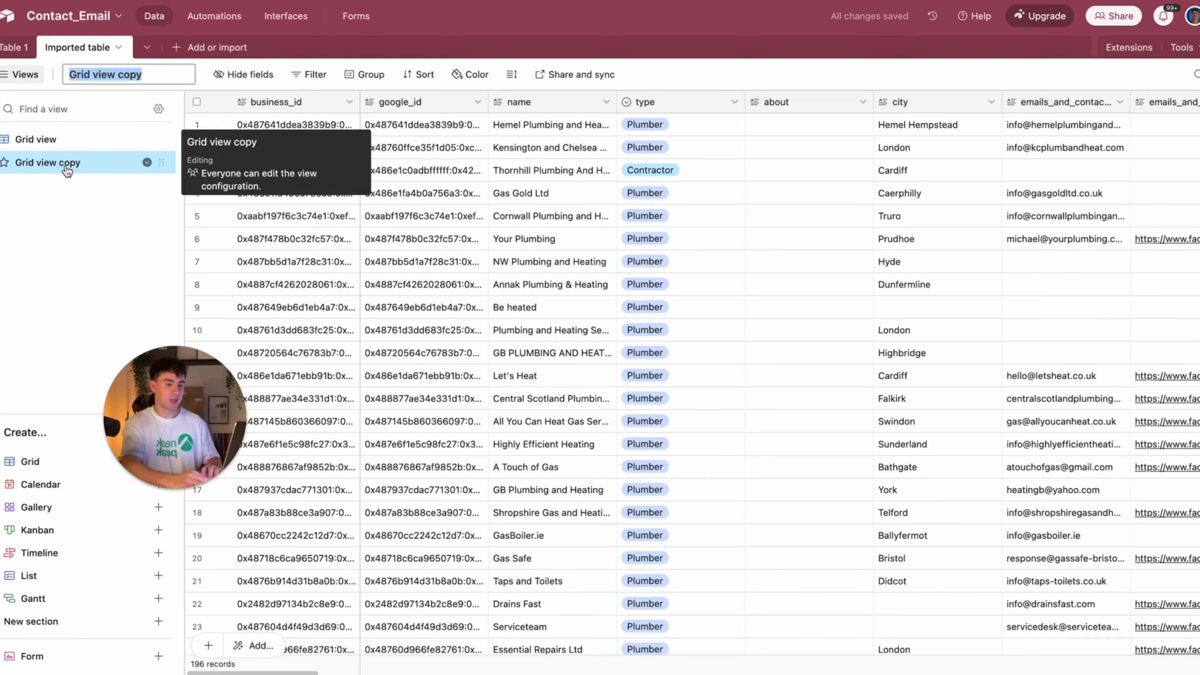
text(Emai)
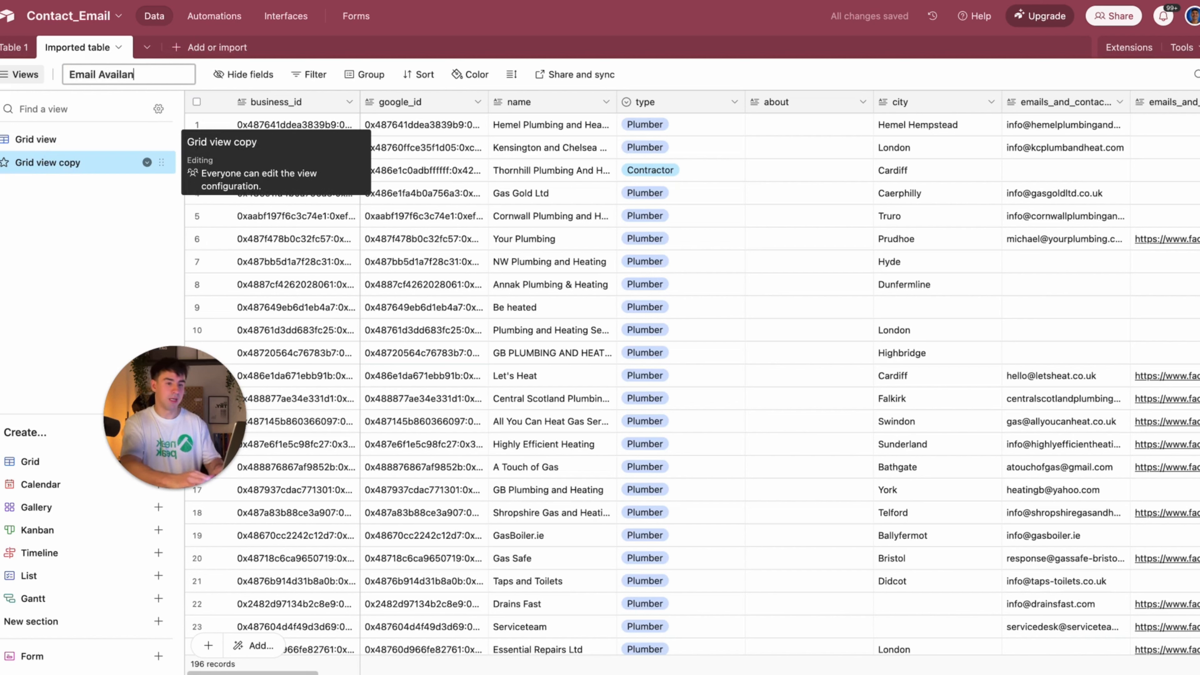
text(l Available)
key(Return)
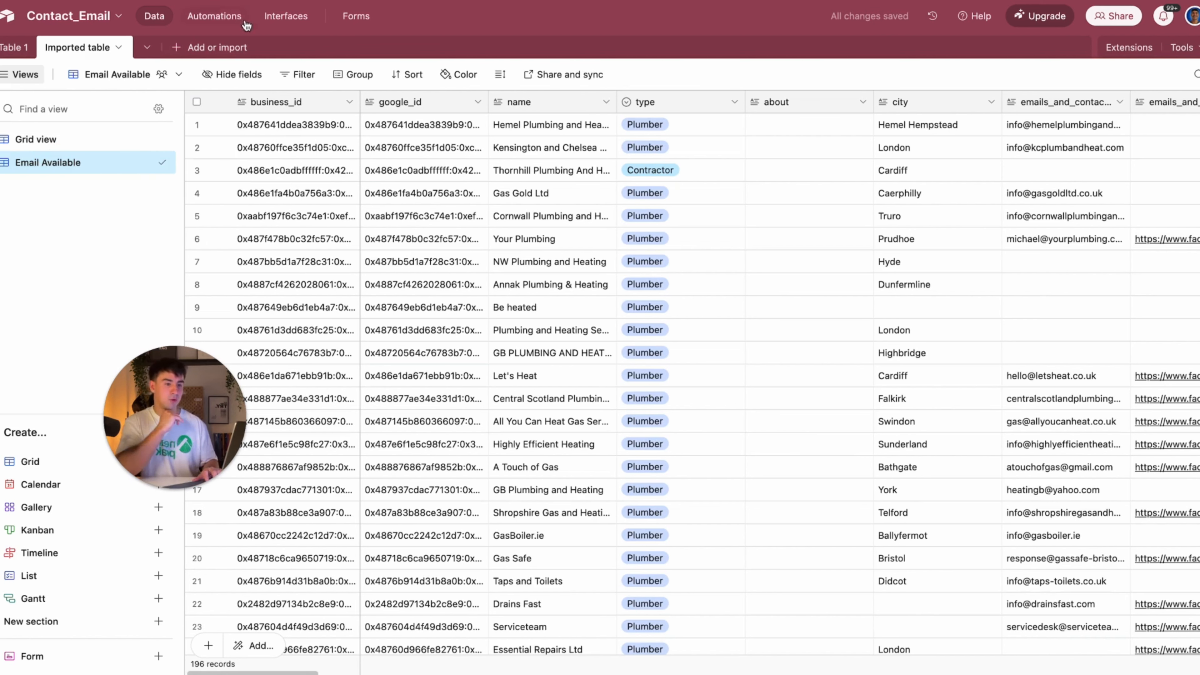
Step: Filter the Email Available view to show only records where emails_and_contacts/emails/0 is not empty
click(292, 75)
click(330, 126)
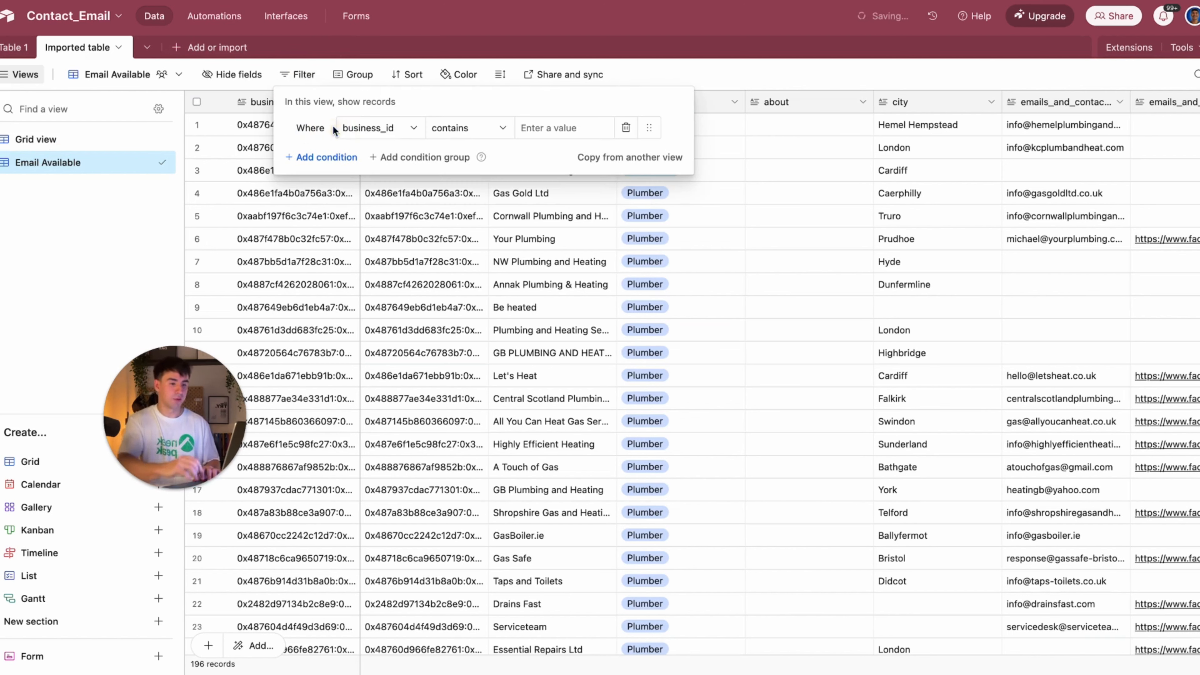
click(381, 130)
text(Email)
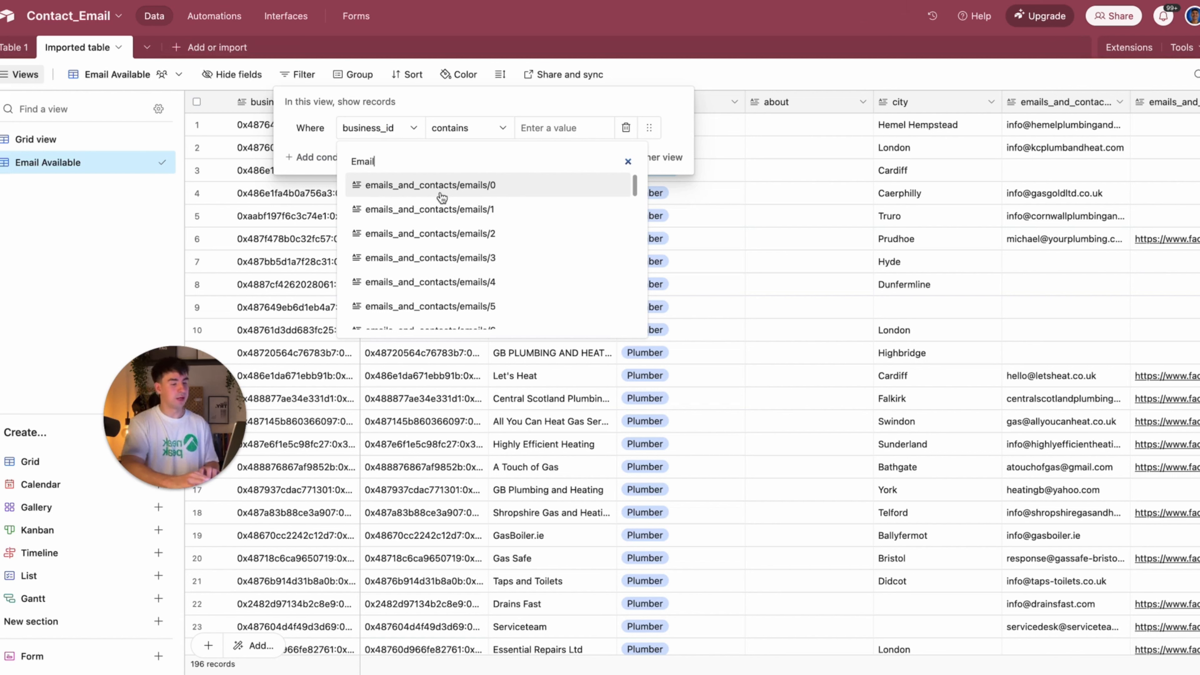
click(473, 194)
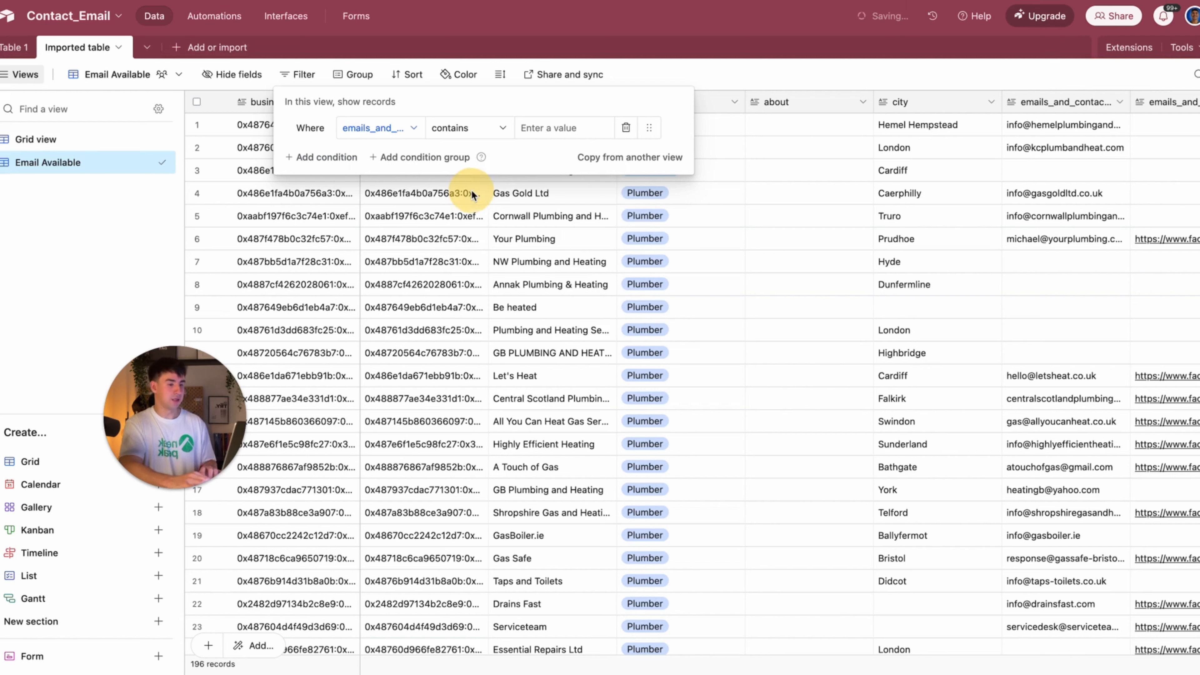
click(489, 137)
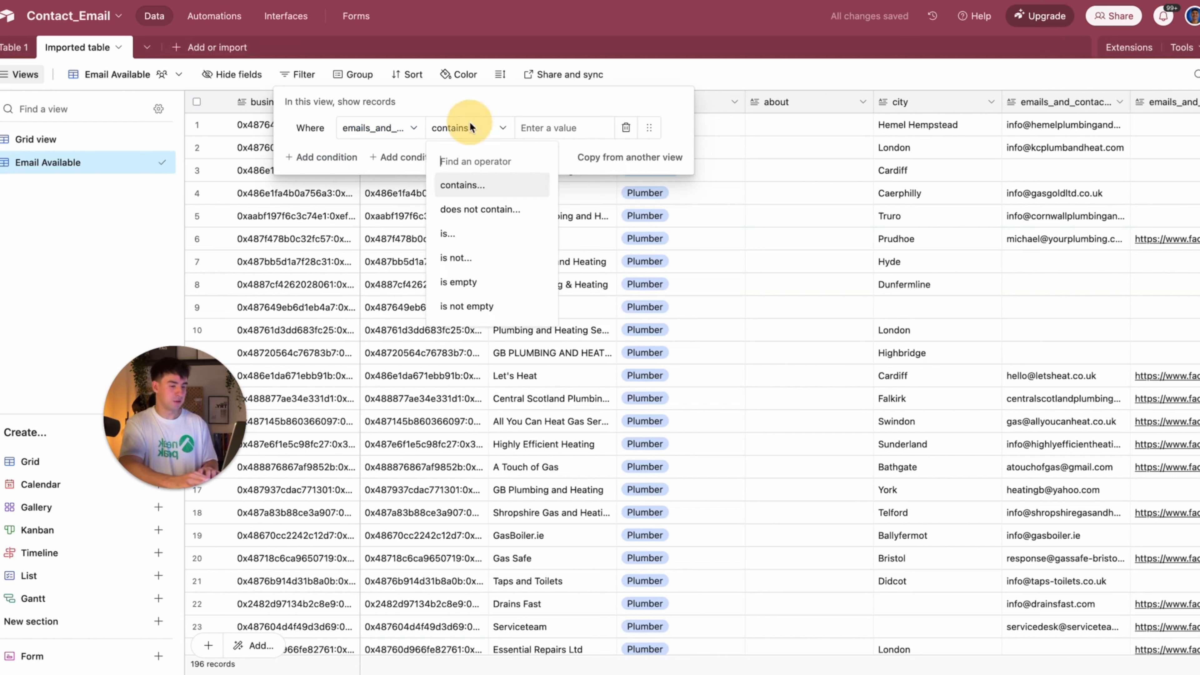
click(488, 308)
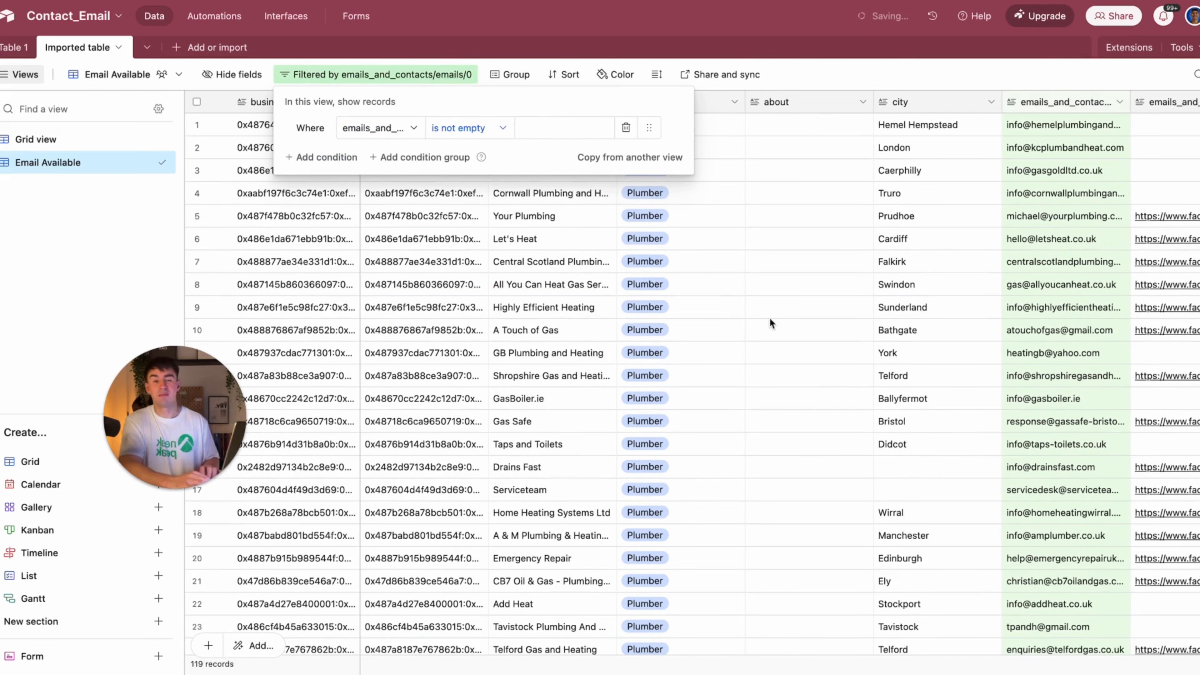
scroll(770, 322, down, 1)
scroll(770, 318, down, 1)
click(792, 33)
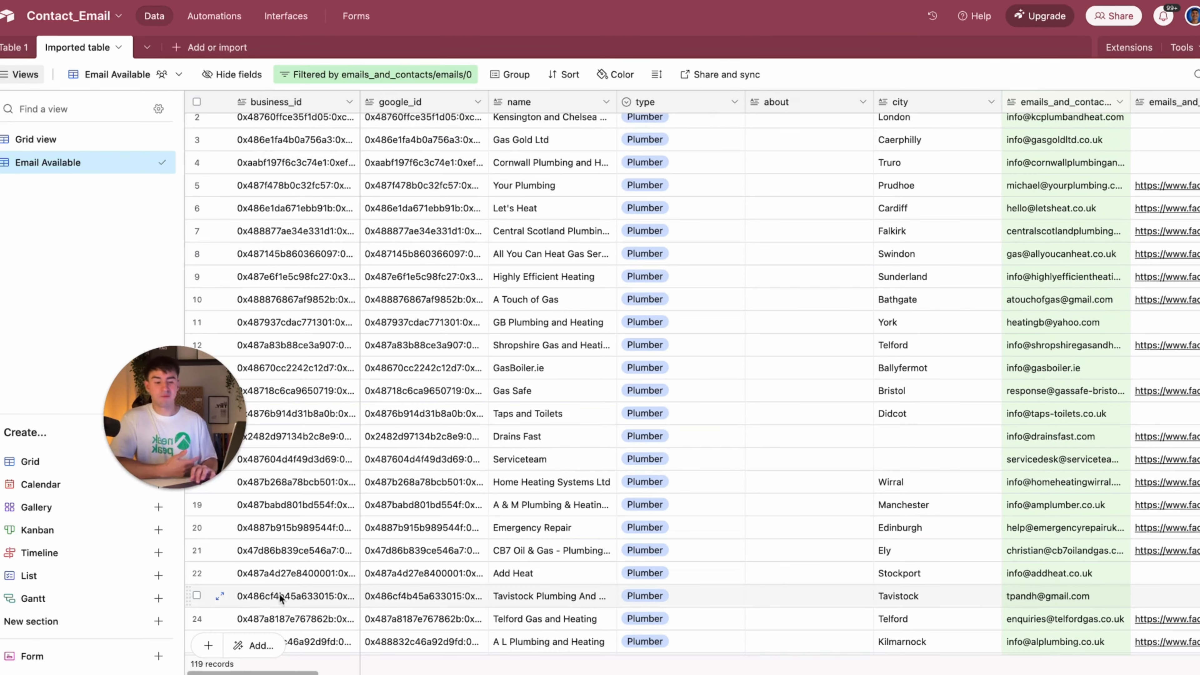
Step: Look through the filtered records and download the Email Available view as a CSV
scroll(824, 290, down, 15)
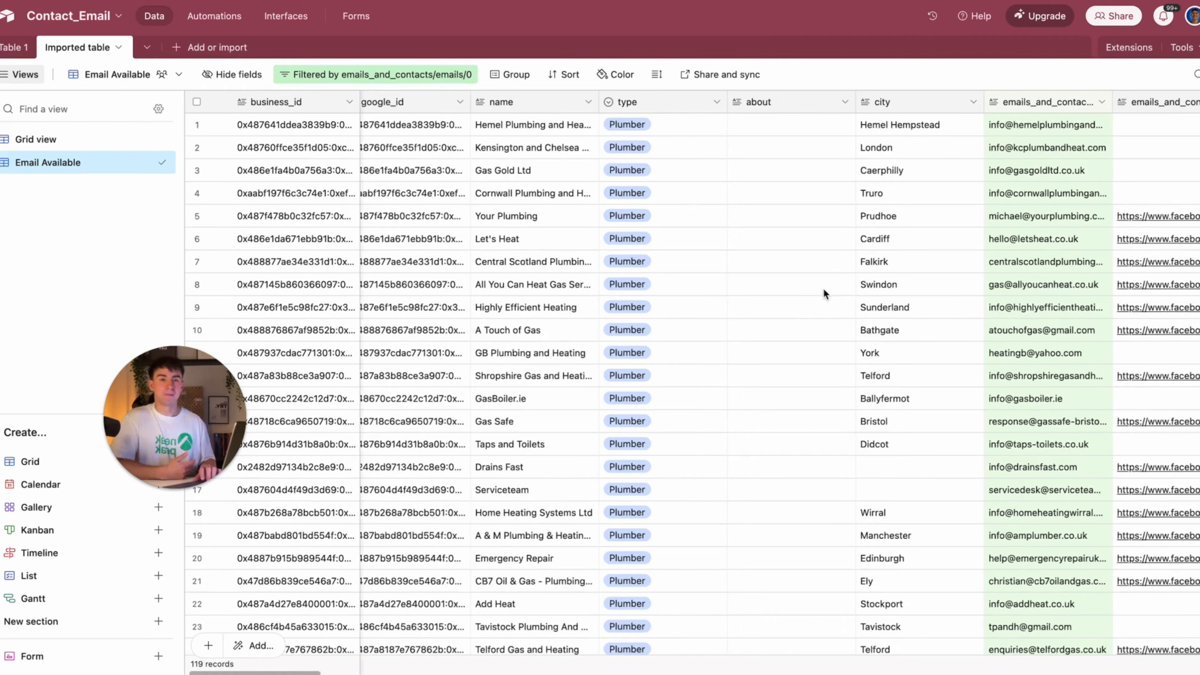
scroll(823, 288, down, 15)
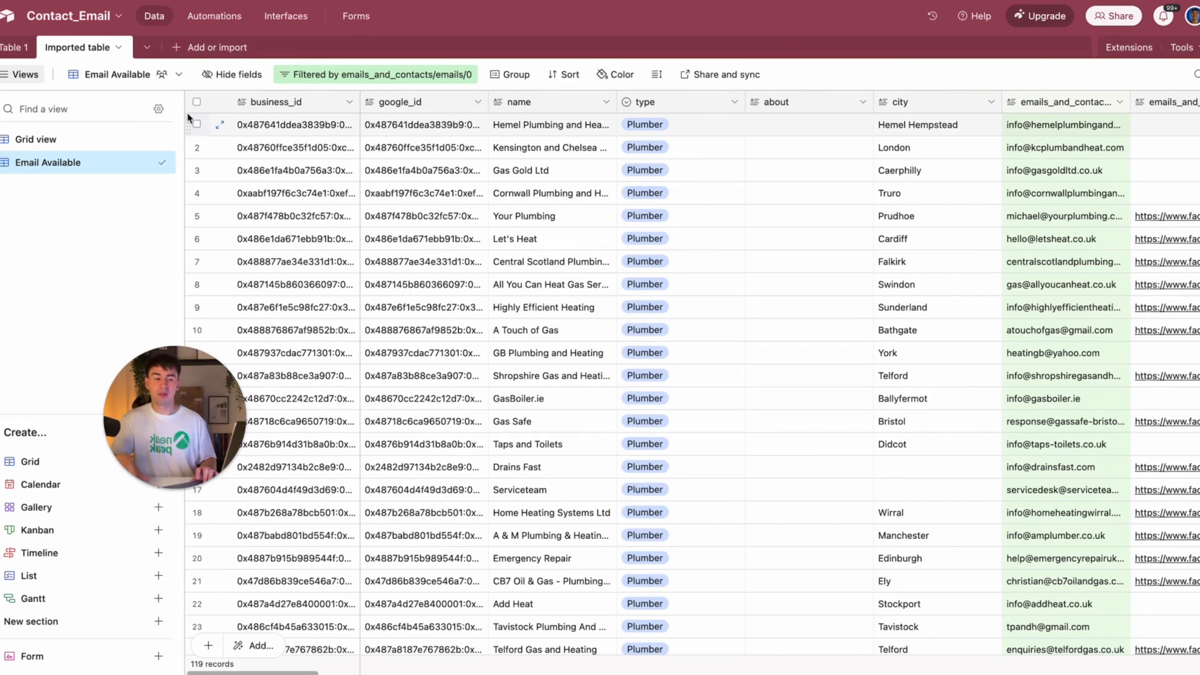
click(179, 76)
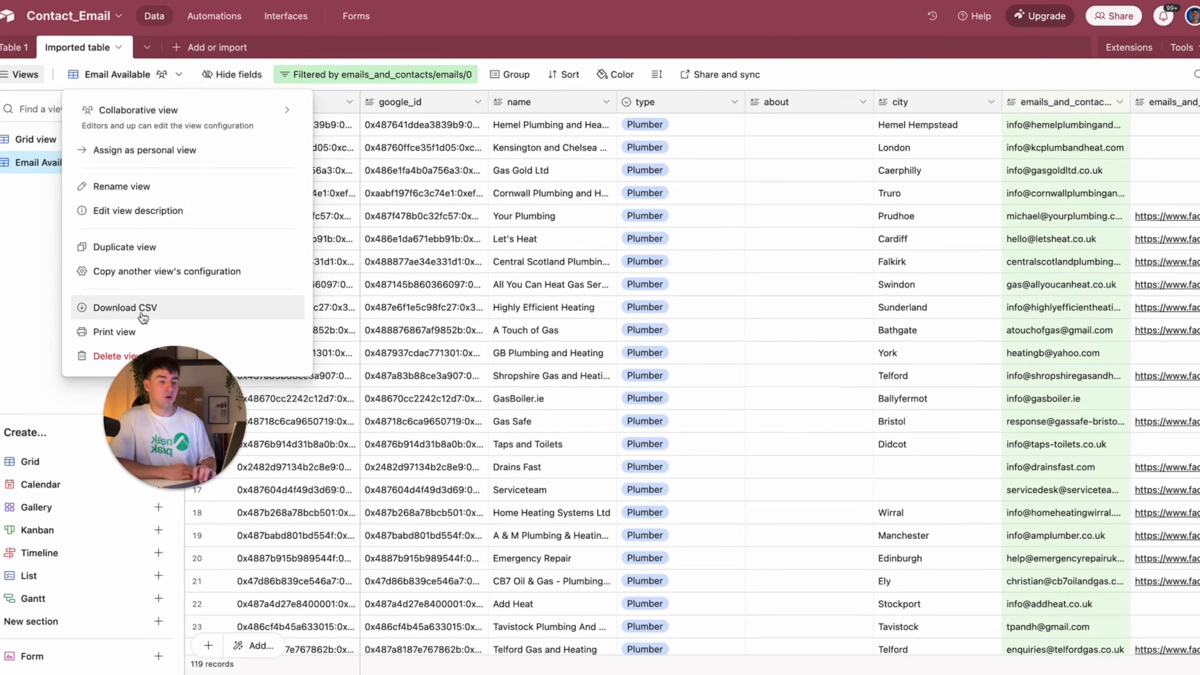
click(125, 307)
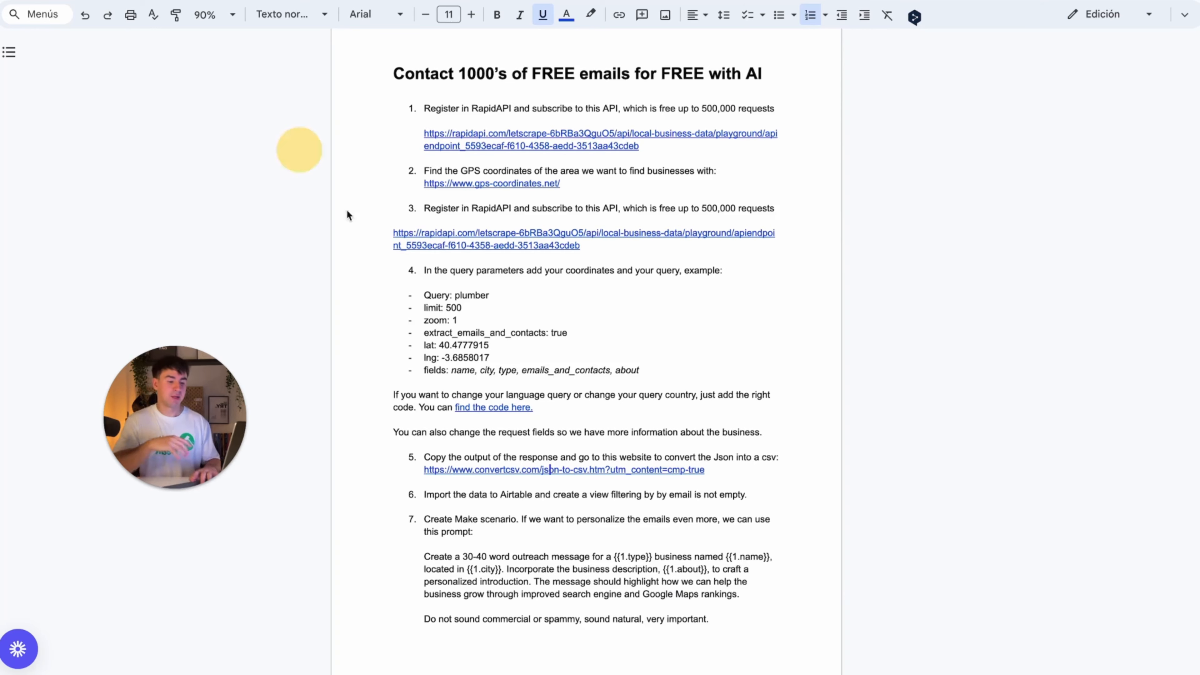
Step: Switch to the Make scenario and add a new Airtable OAuth connection in the Airtable Watch Records module
scroll(443, 363, down, 3)
scroll(443, 363, down, 1)
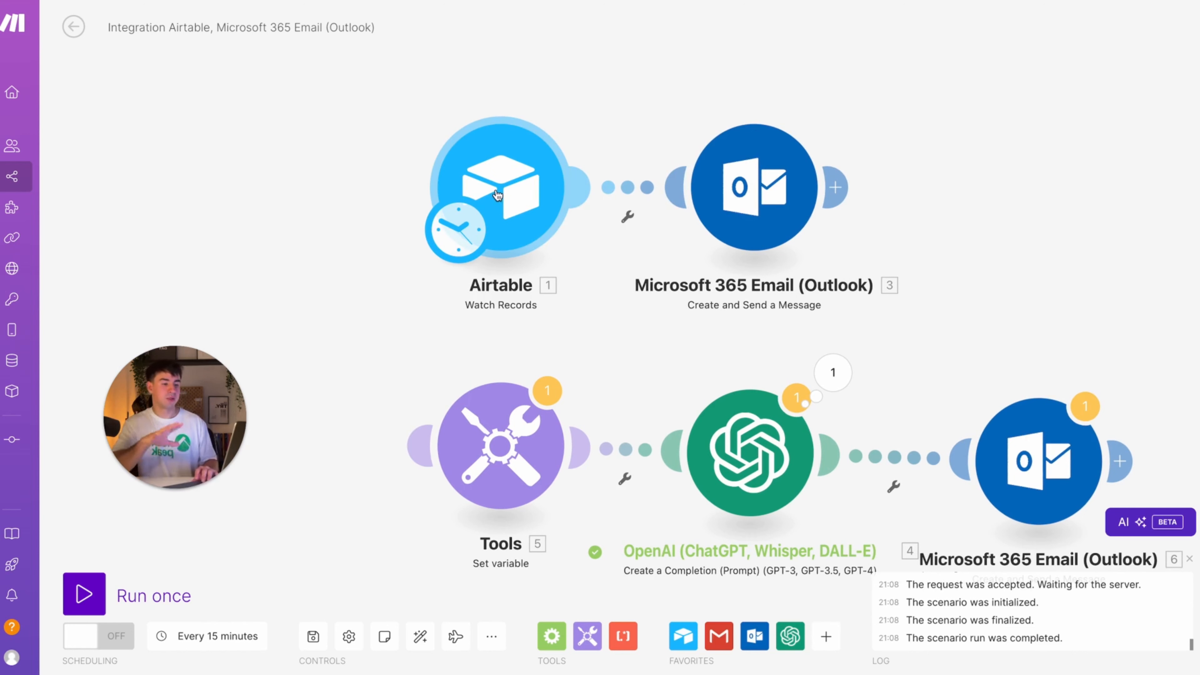
click(503, 208)
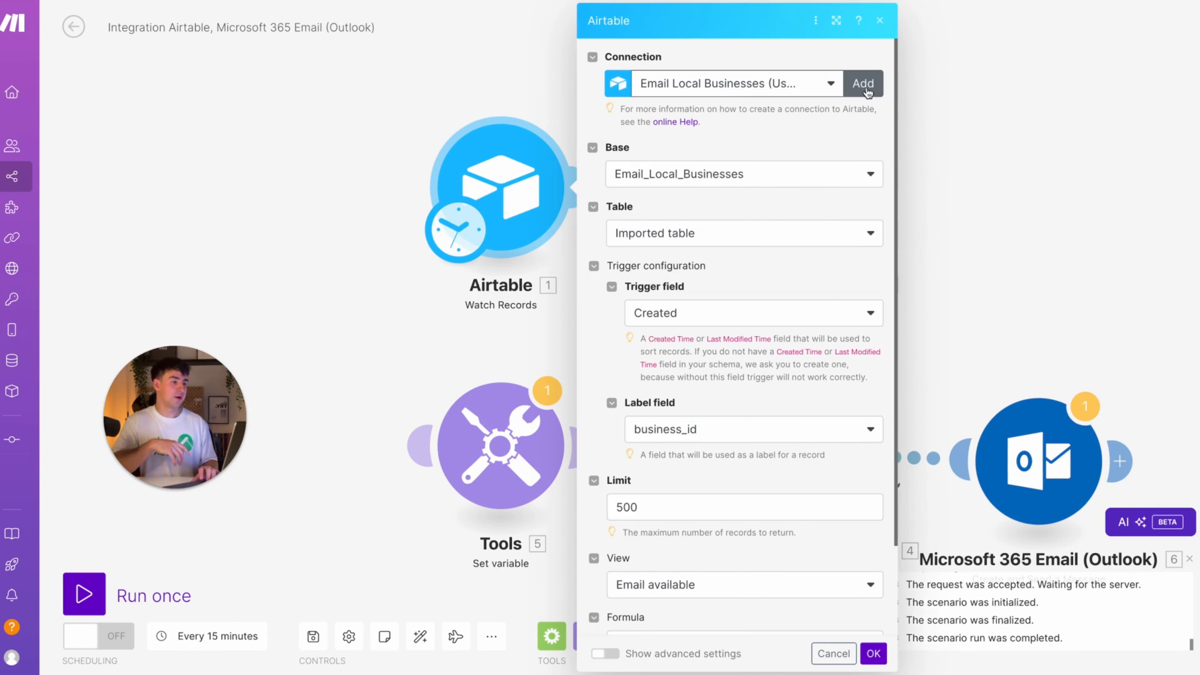
click(863, 87)
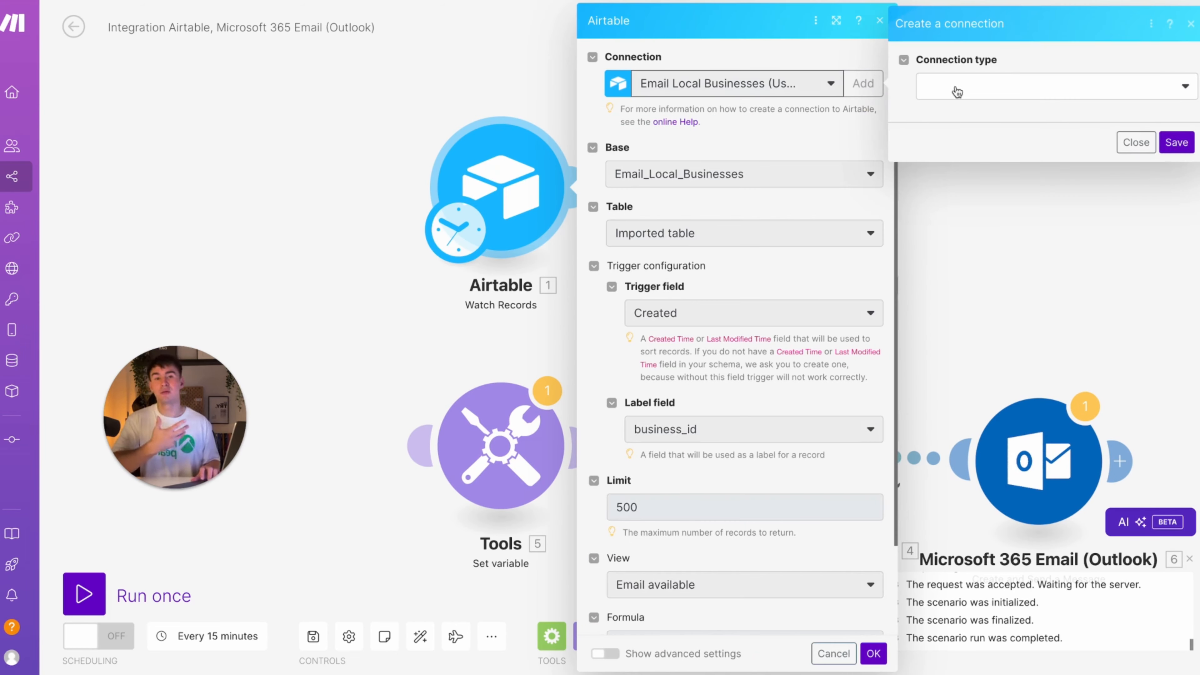
click(957, 92)
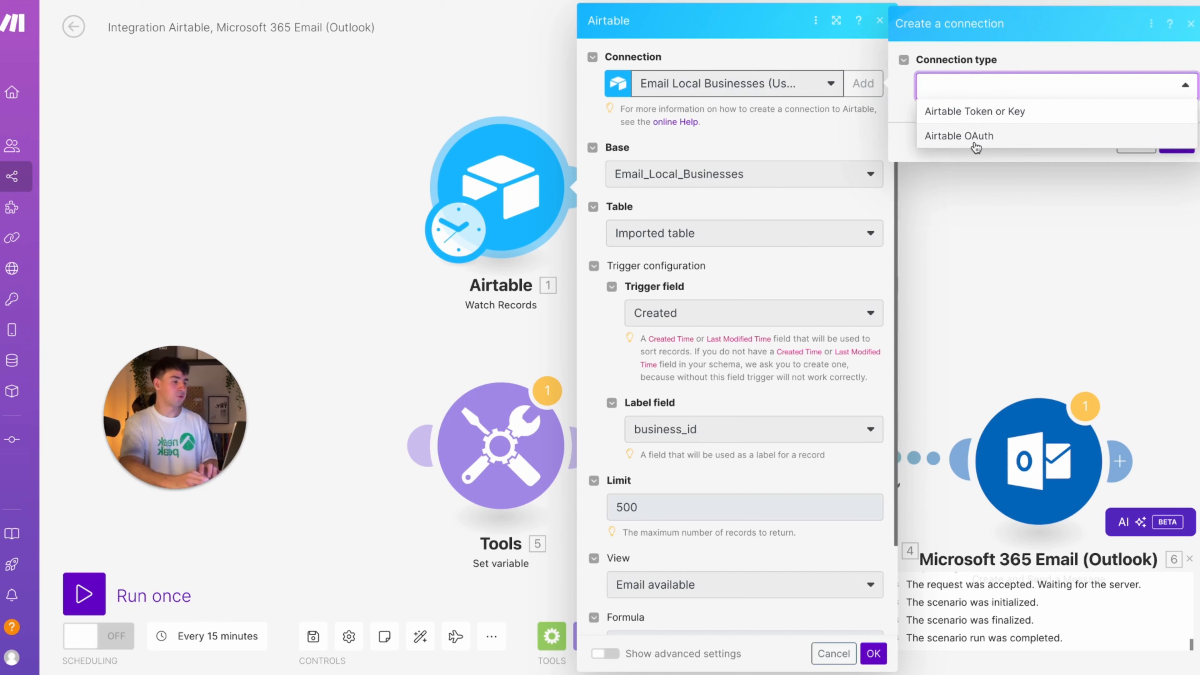
click(975, 144)
Step: Name the new Airtable connection "02/10 Email_Contacts" and save it
triple_click(978, 142)
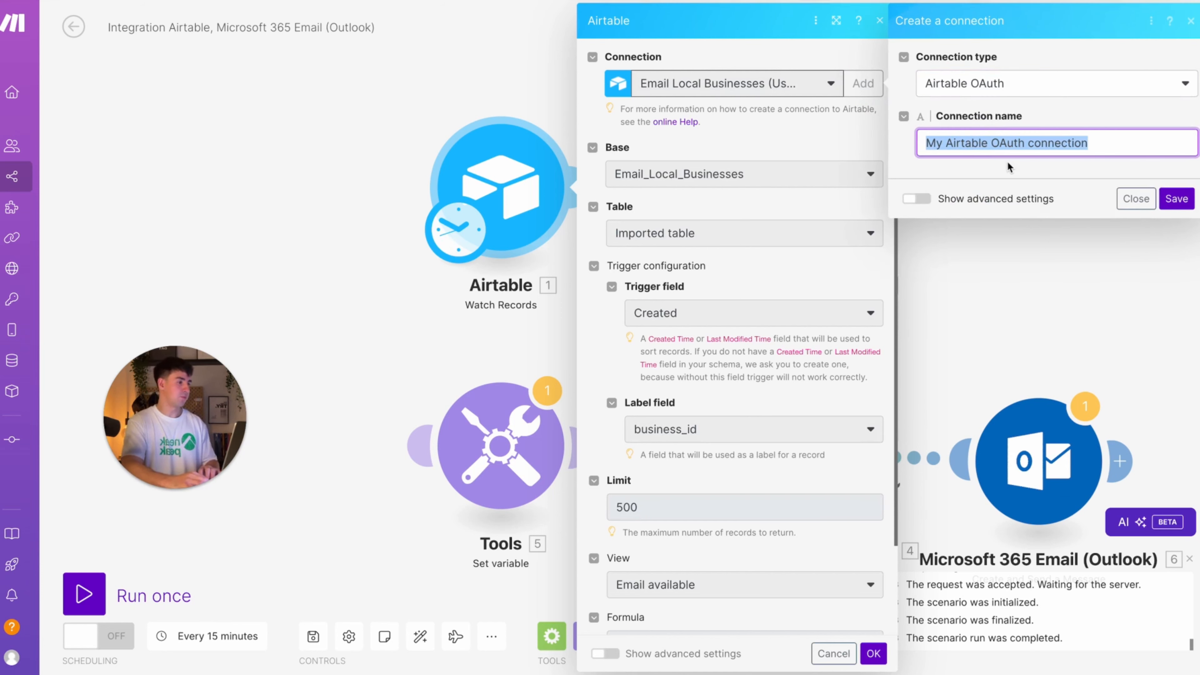
text(02/)
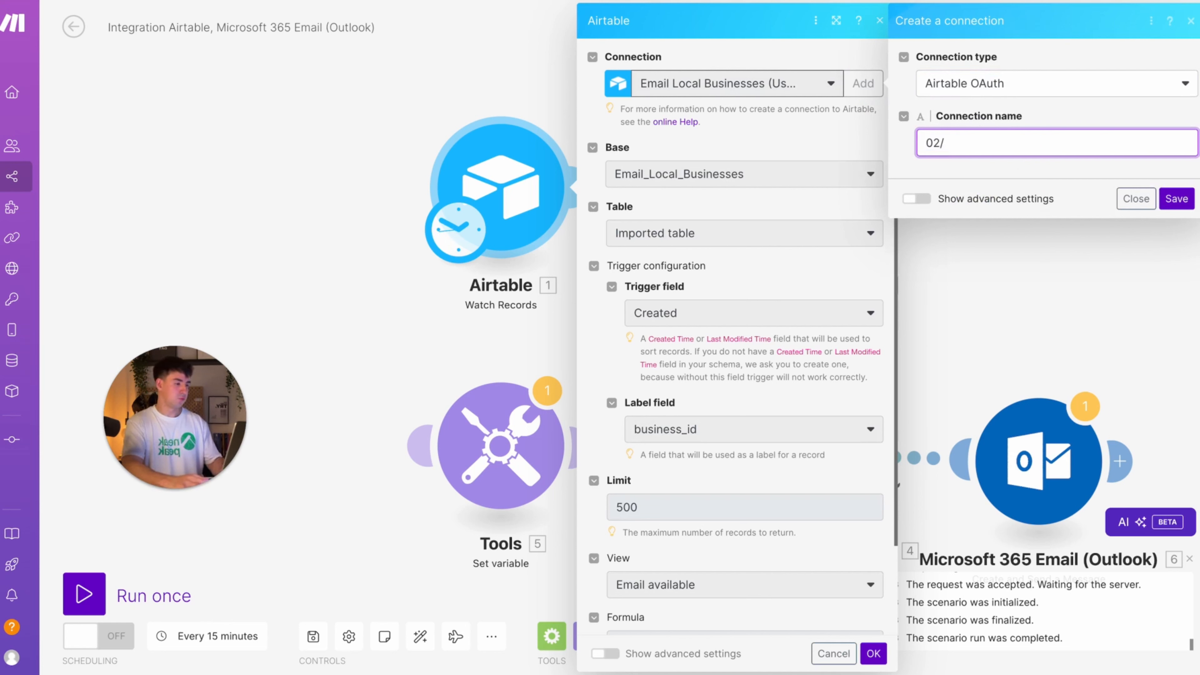
text(10)
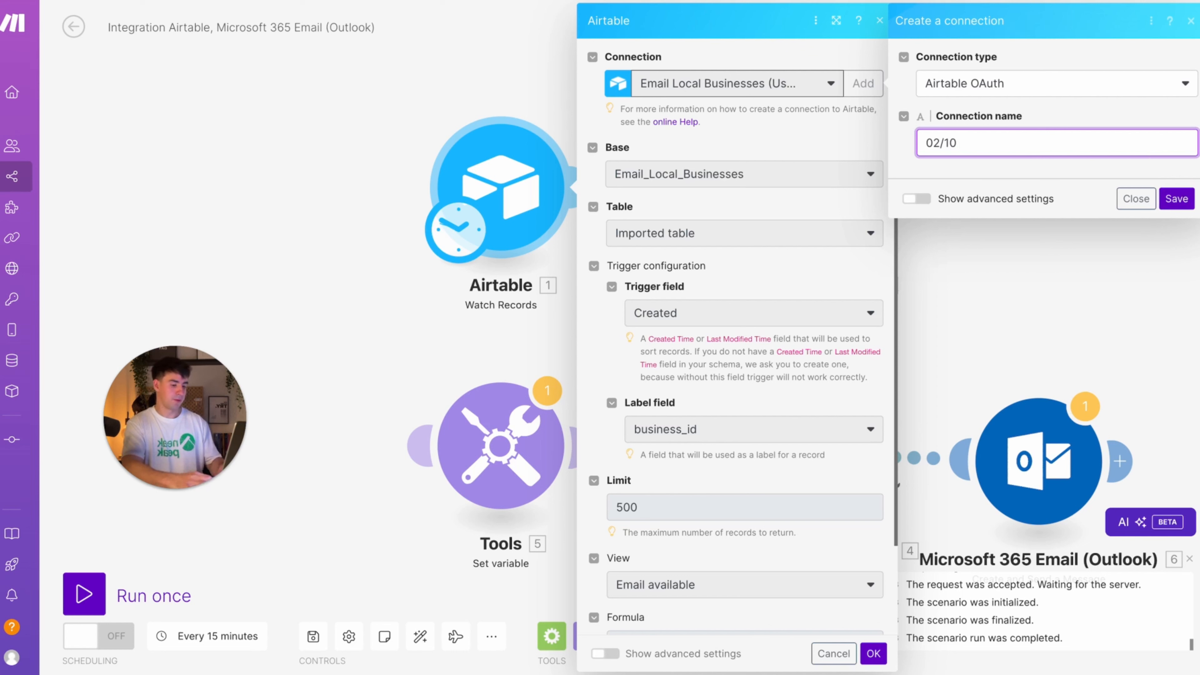
text( ema)
key(BackSpace)
key(BackSpace)
key(BackSpace)
text(EM)
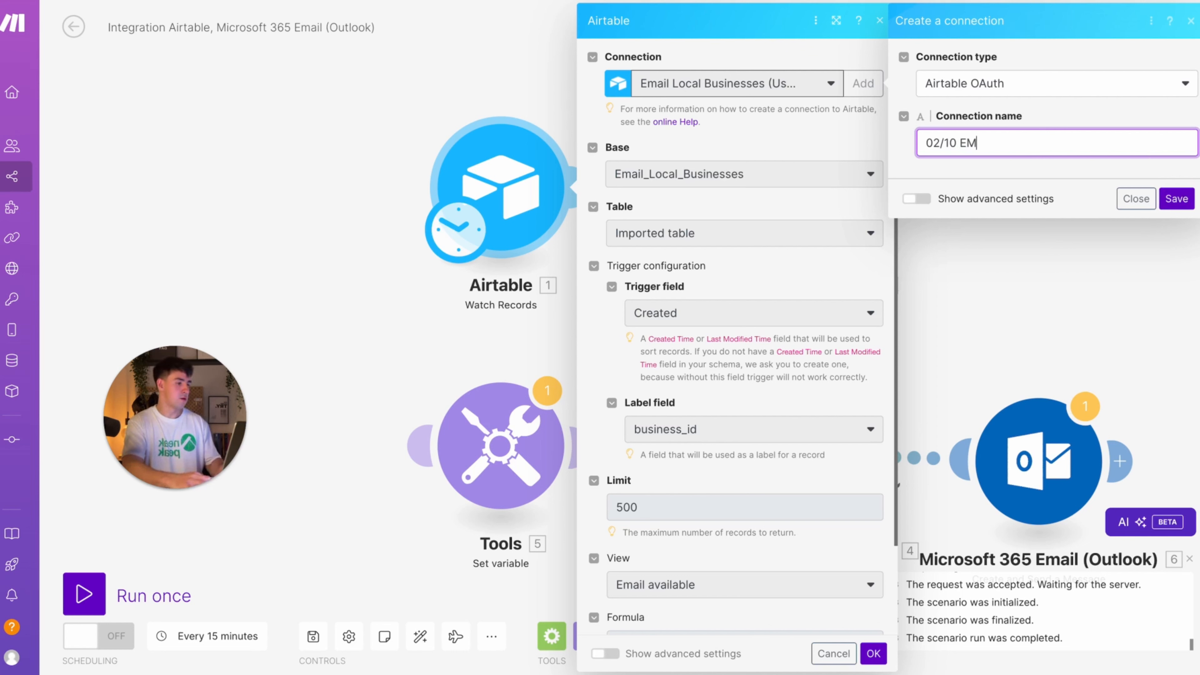
key(BackSpace)
text(mail_Cont)
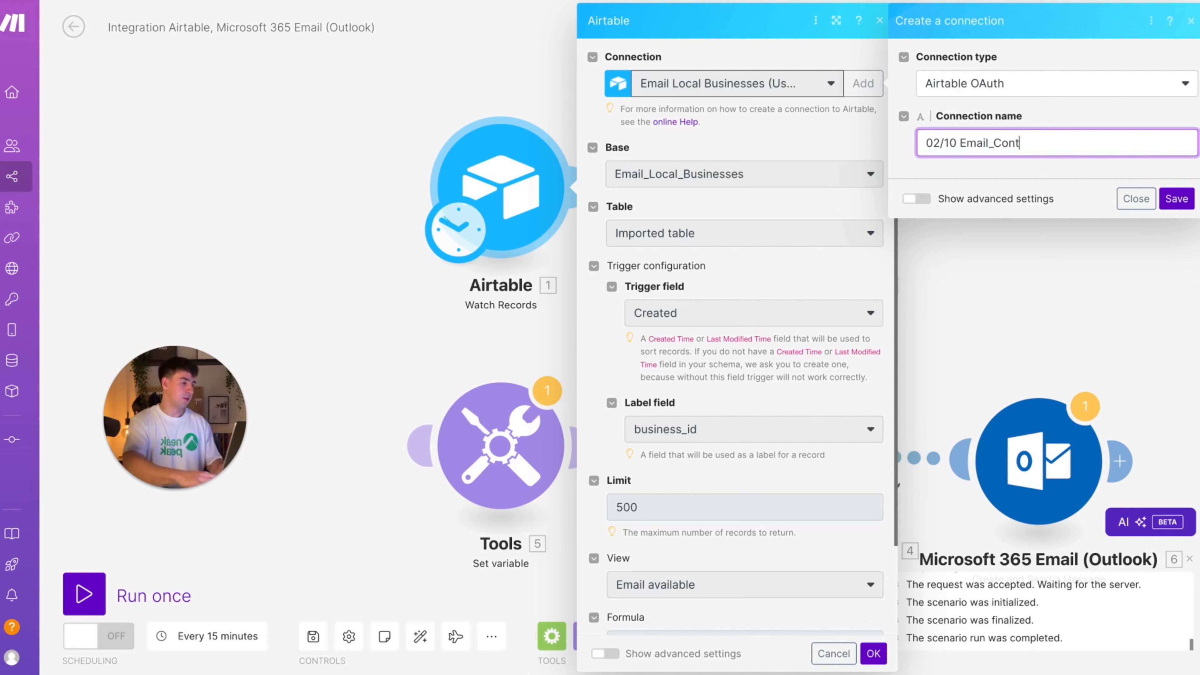
text(acts)
click(1176, 199)
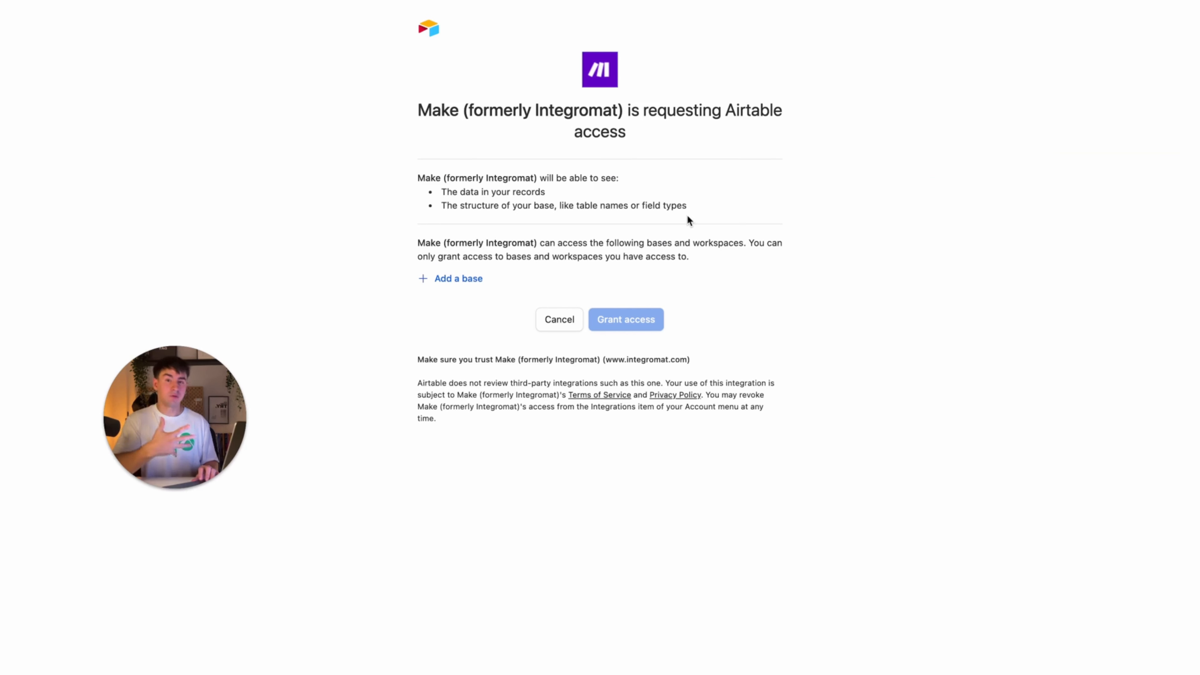
Step: Add the Contact_Email base to Make's Airtable access request and grant the access
click(451, 279)
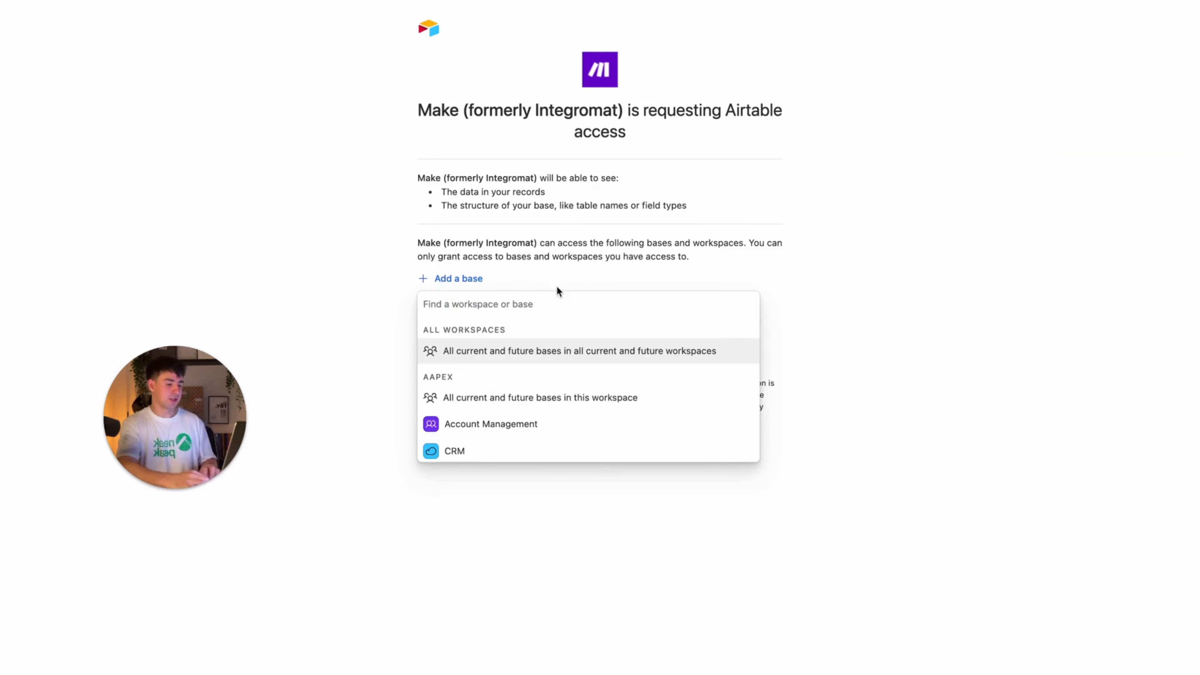
text(Conact)
key(BackSpace)
key(BackSpace)
key(BackSpace)
text(ta t)
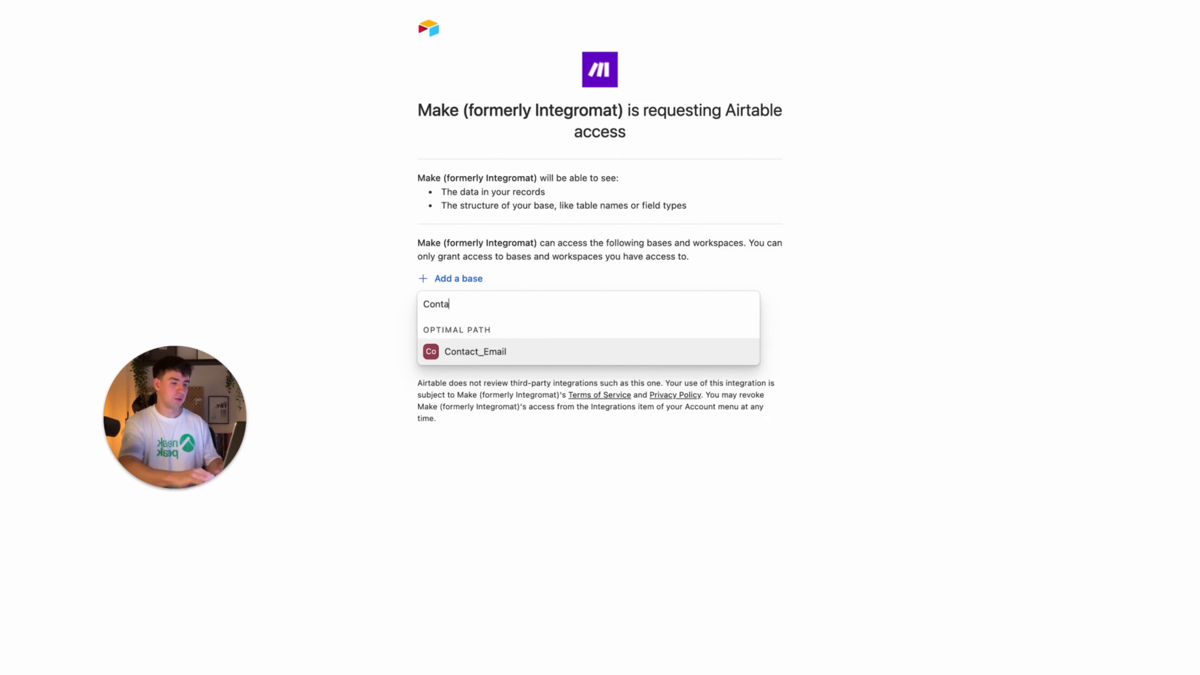
key(BackSpace)
key(BackSpace)
text(c)
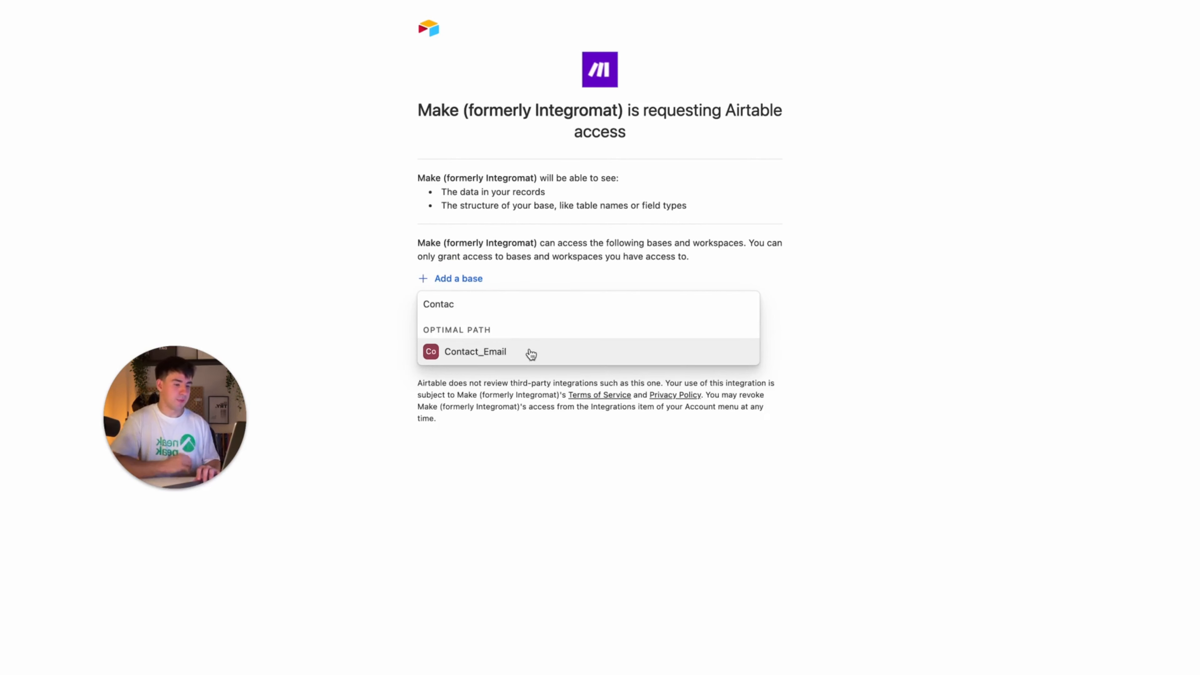
click(528, 351)
click(630, 362)
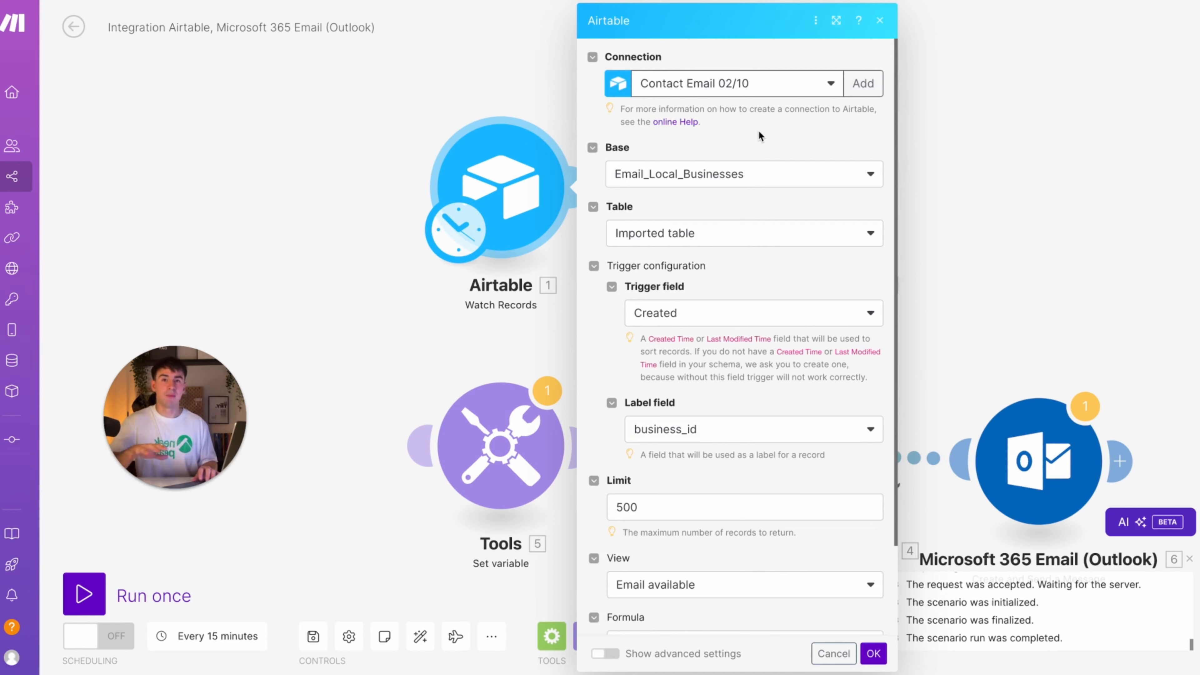
Step: Set the Watch Records module's base to Contact_Email and its table to that base's Imported table
click(703, 177)
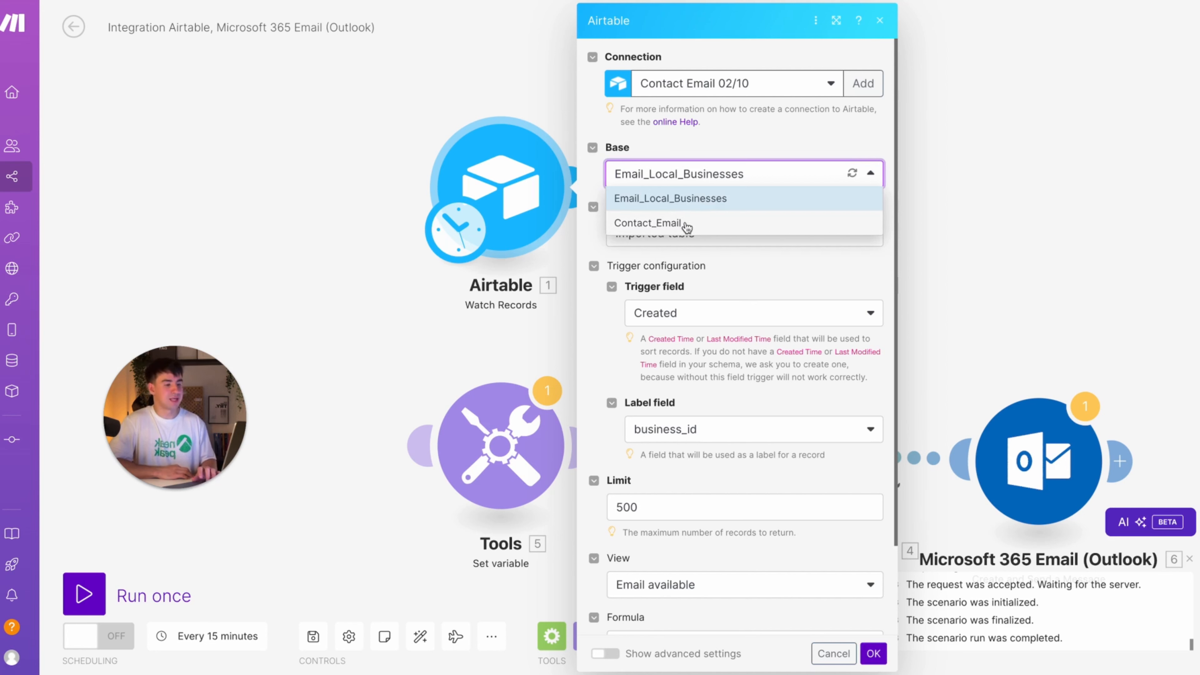
click(675, 222)
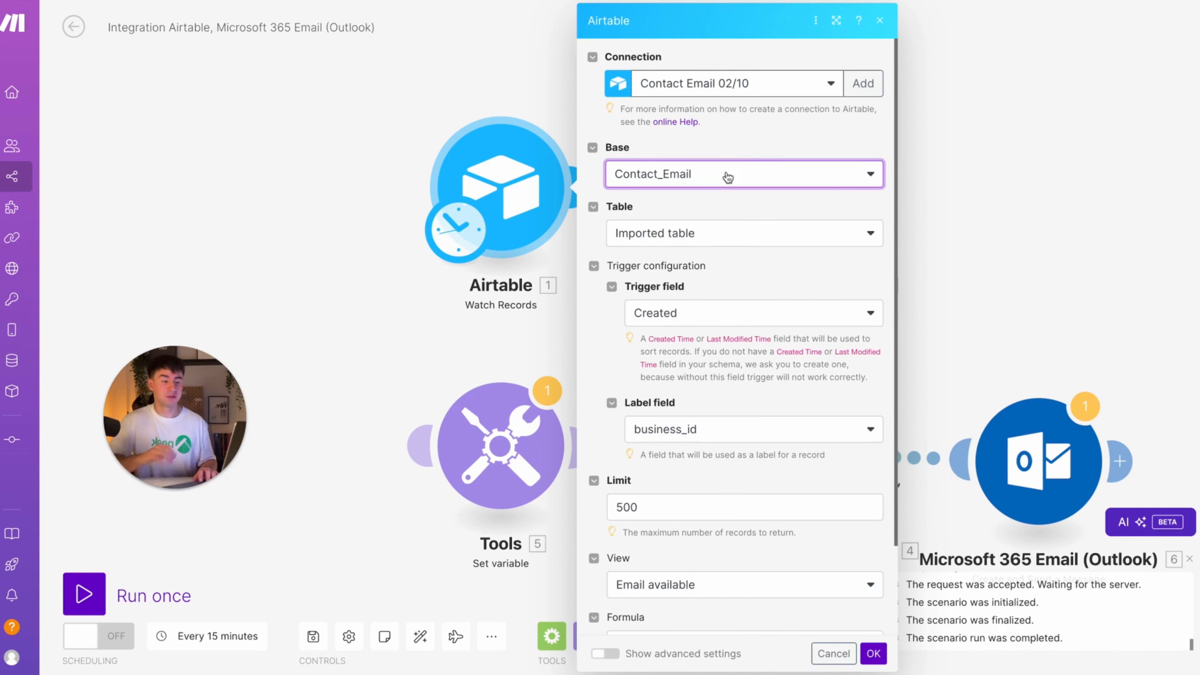
click(696, 243)
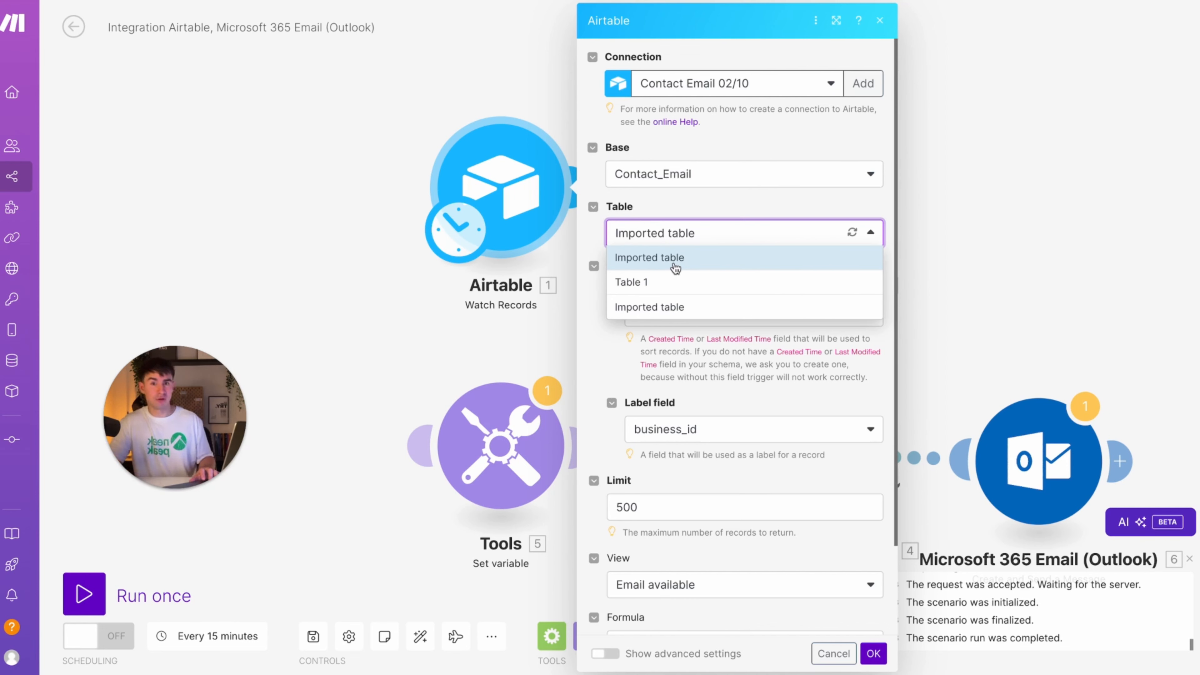
click(670, 313)
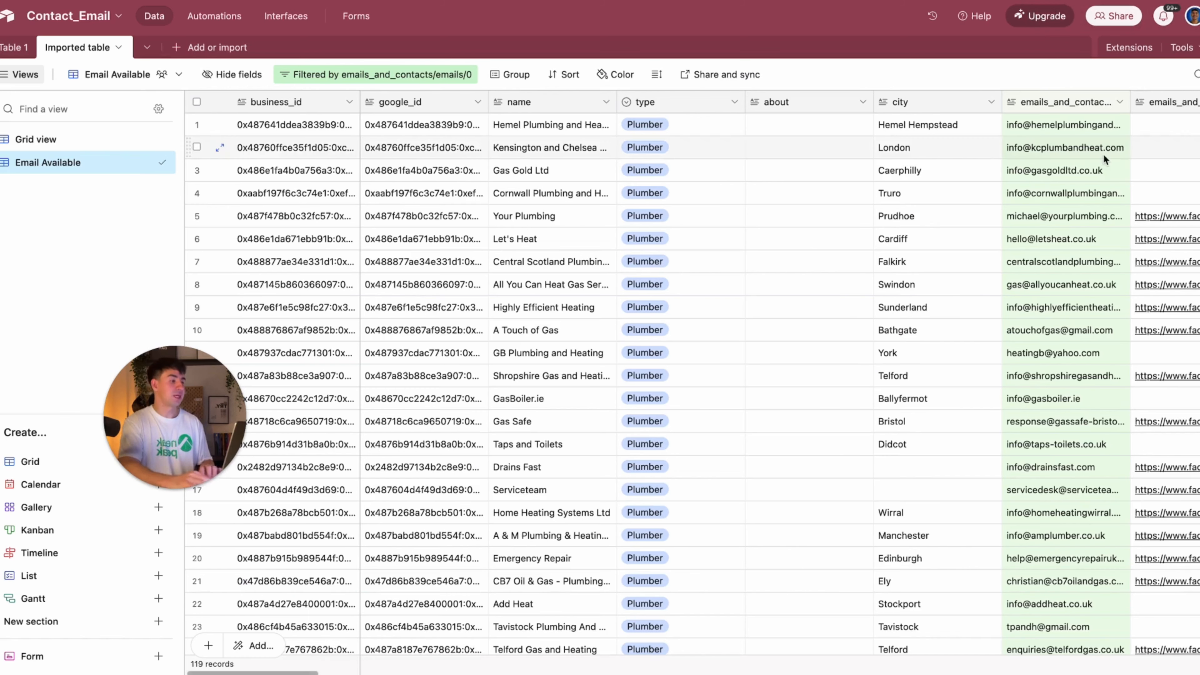
Step: In Airtable, add a Created time field named "Created @" at the end of the Imported table
scroll(1103, 154, right, 10)
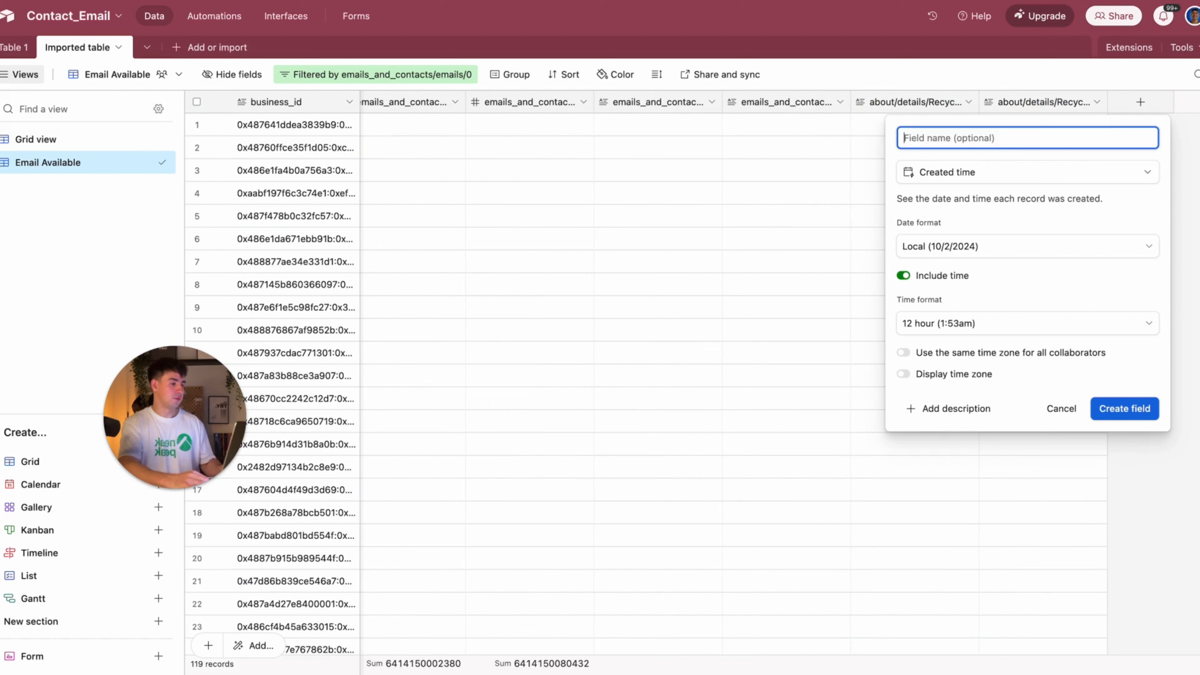
text(Created @)
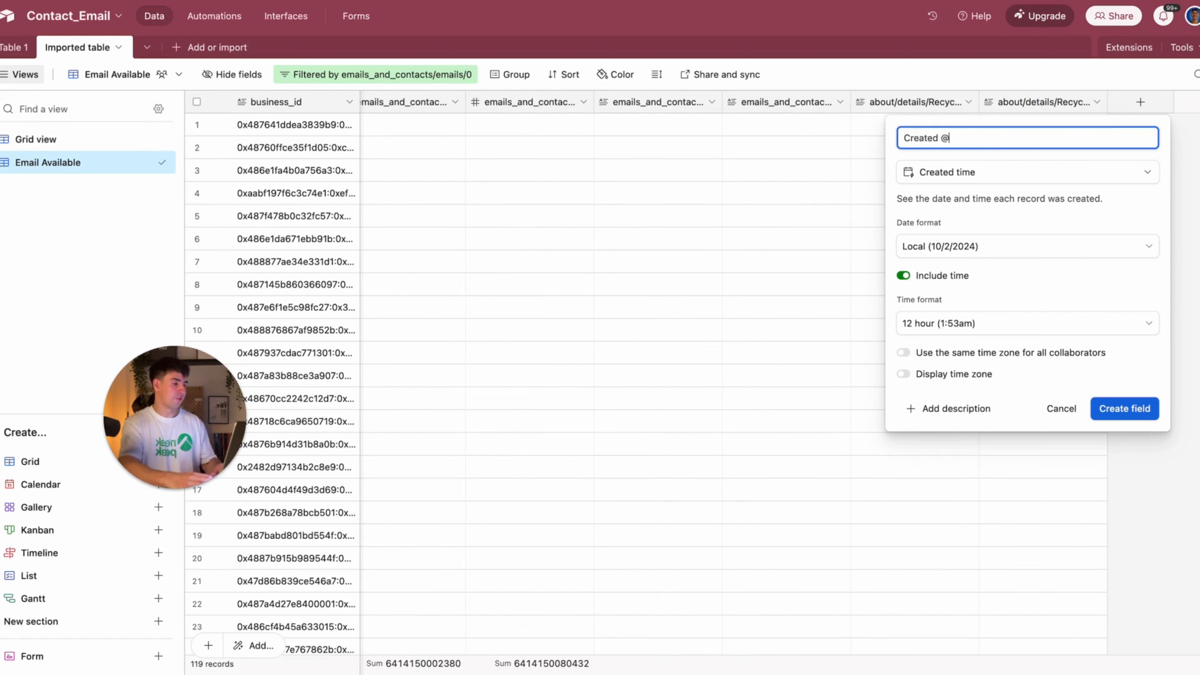
click(1125, 411)
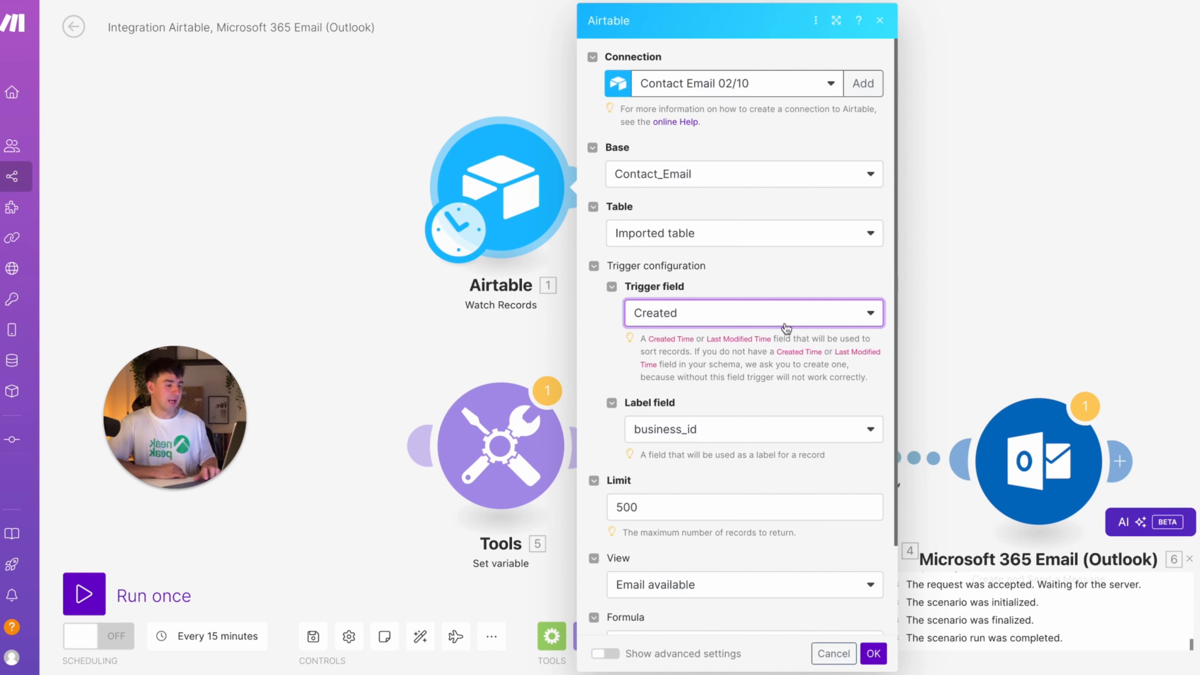
Step: Back in Make, refresh the Airtable module's trigger field choices and select "Created @"
click(768, 312)
click(852, 313)
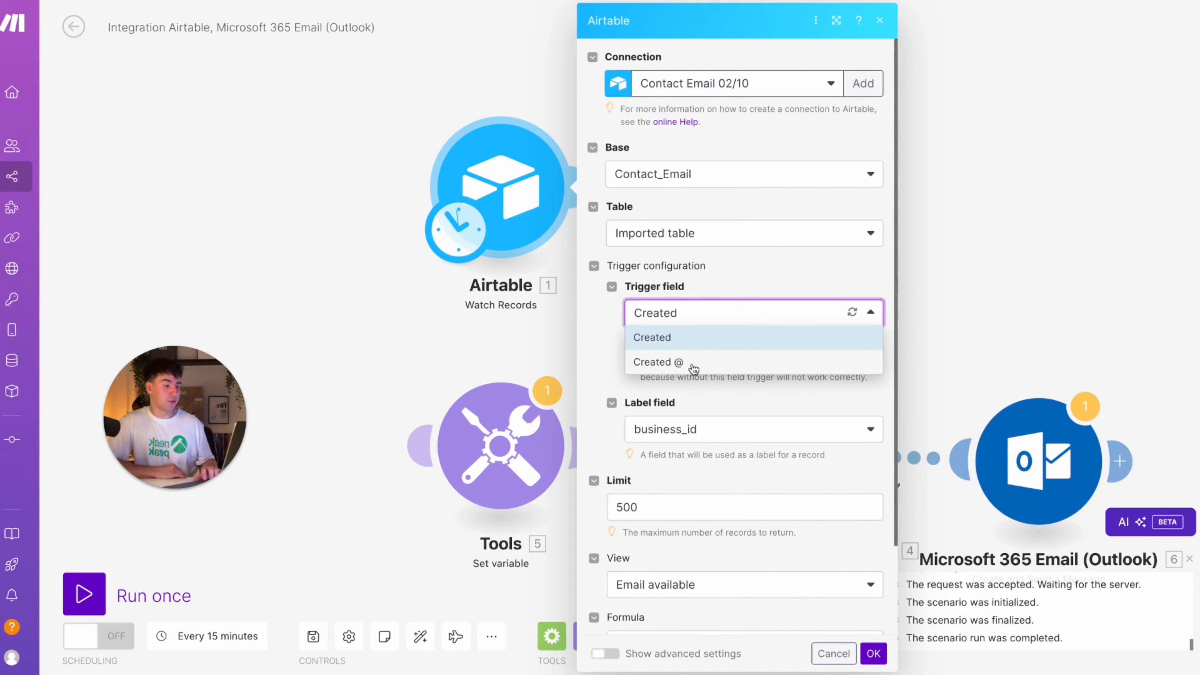
click(692, 364)
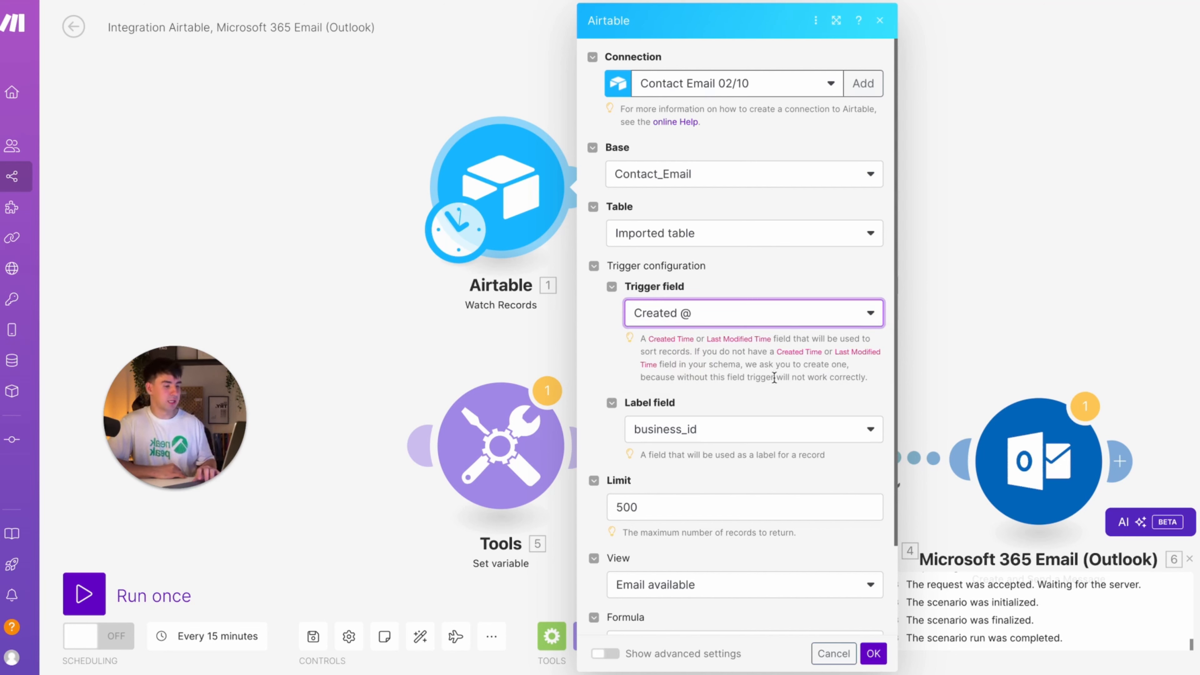
Step: Try google_id as the Watch Records module's label field and switch it back to business_id
click(715, 437)
click(852, 429)
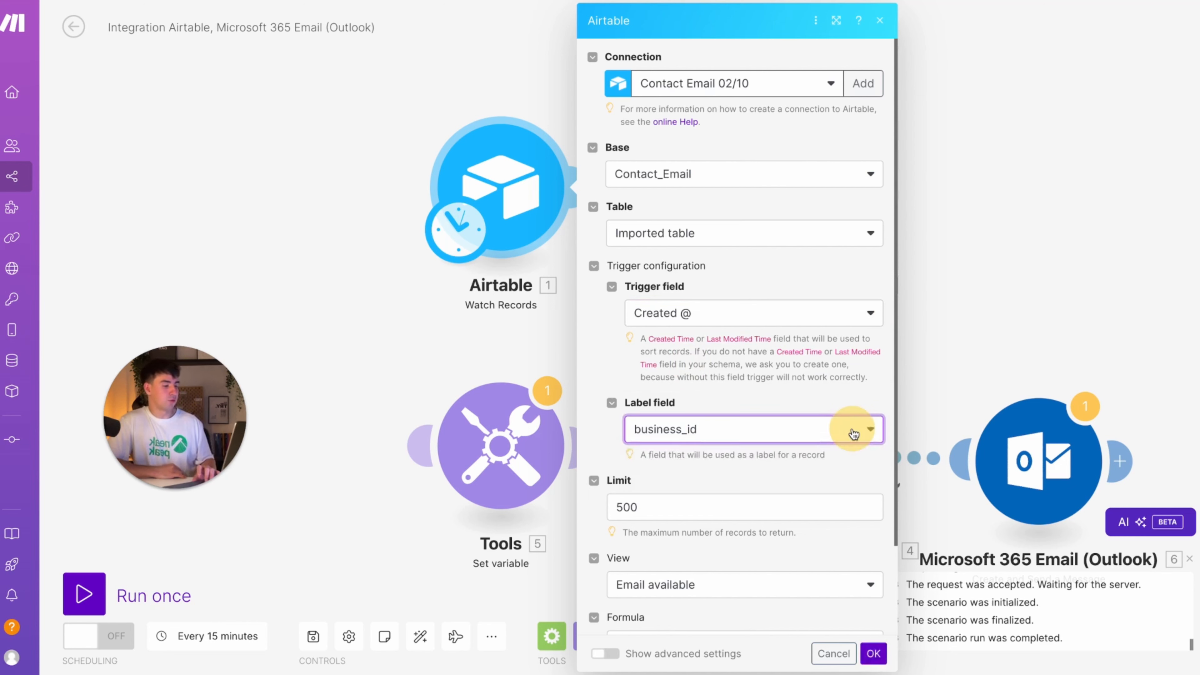
click(853, 434)
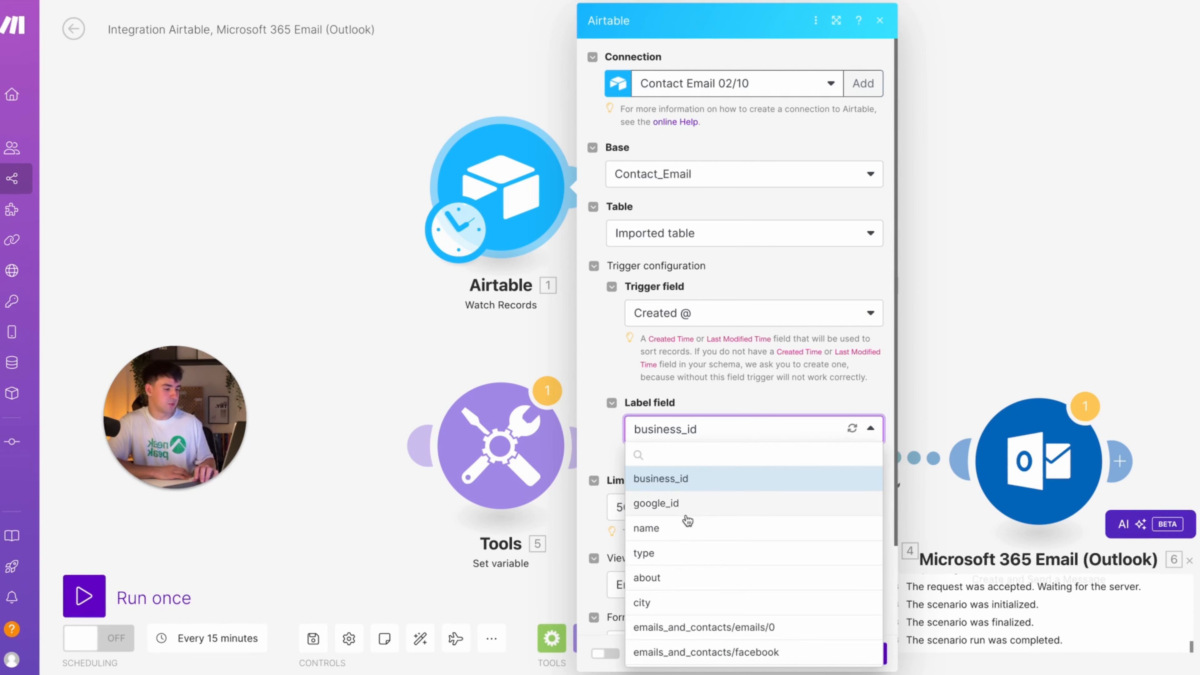
click(688, 503)
click(737, 428)
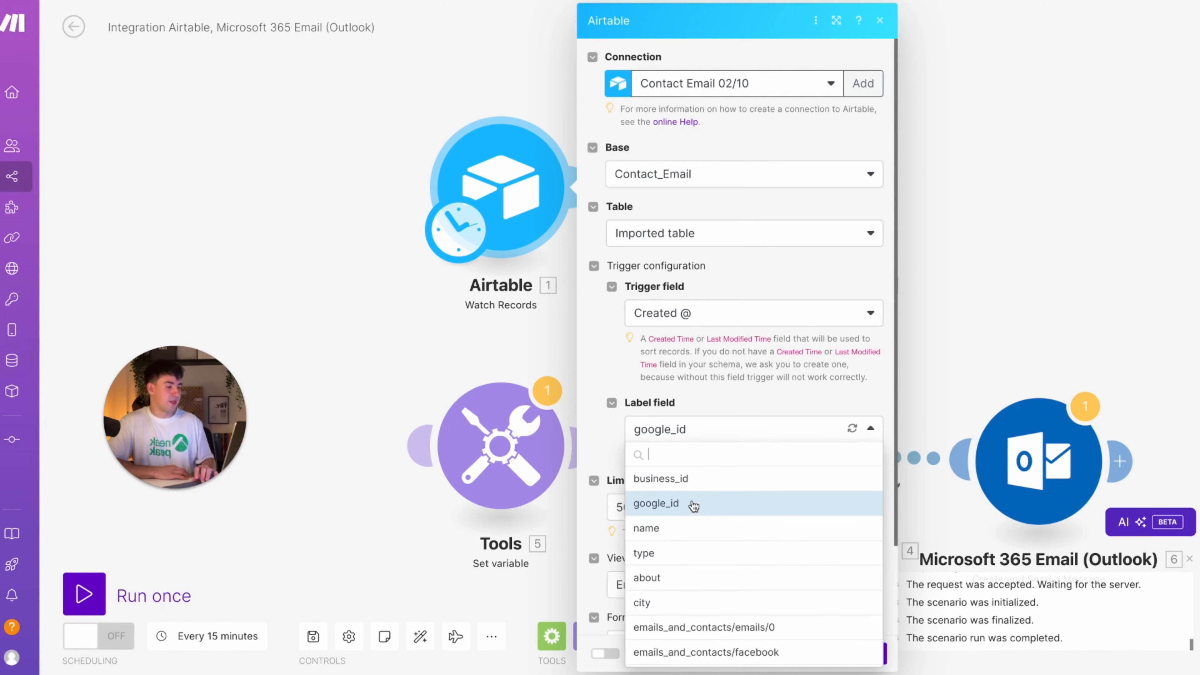
click(689, 480)
Step: Set the Watch Records module's view to Email Available with processing from now on, and save the scenario
scroll(728, 384, down, 2)
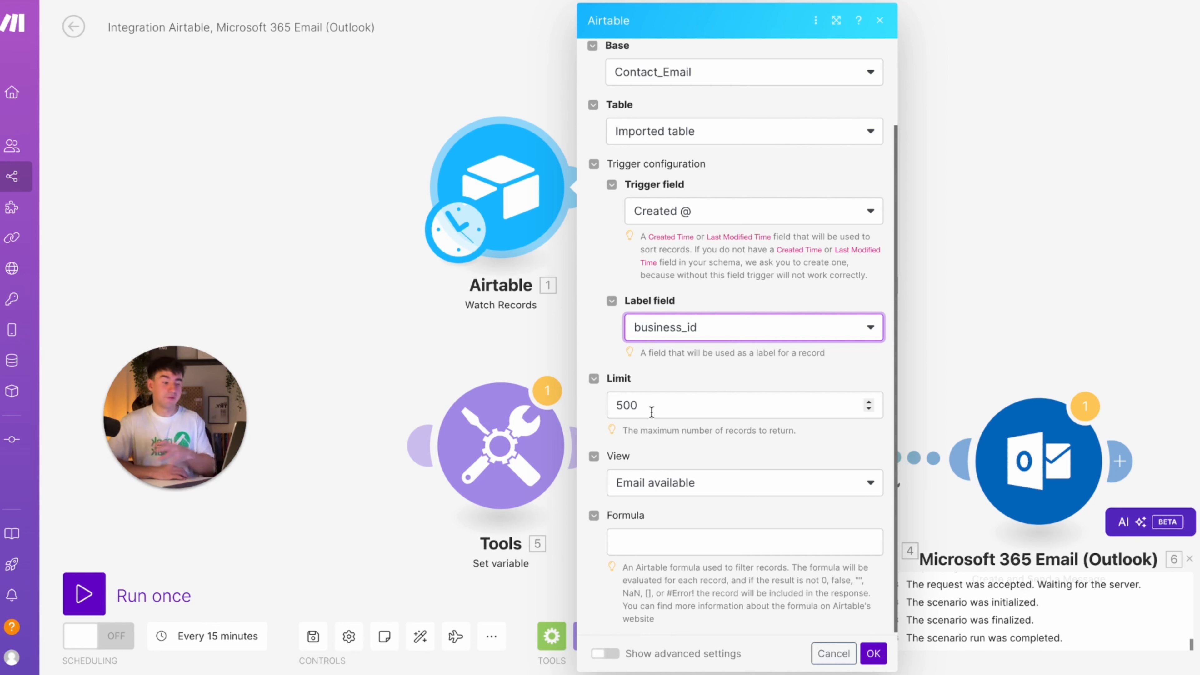
click(682, 478)
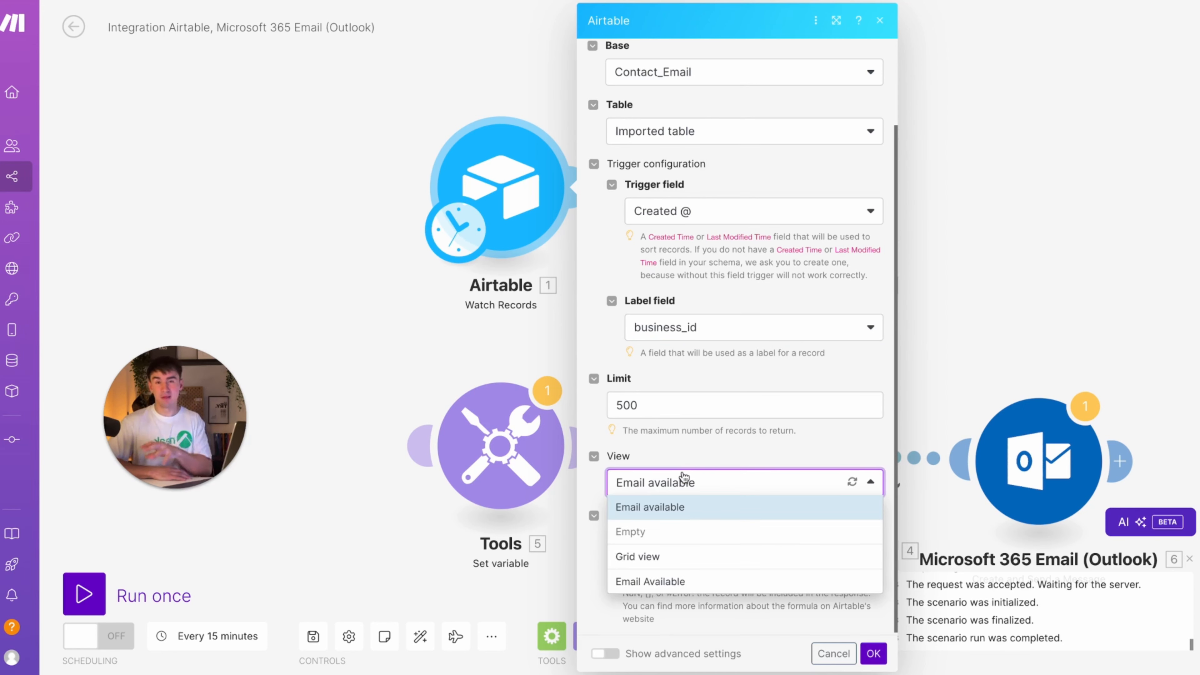
click(685, 583)
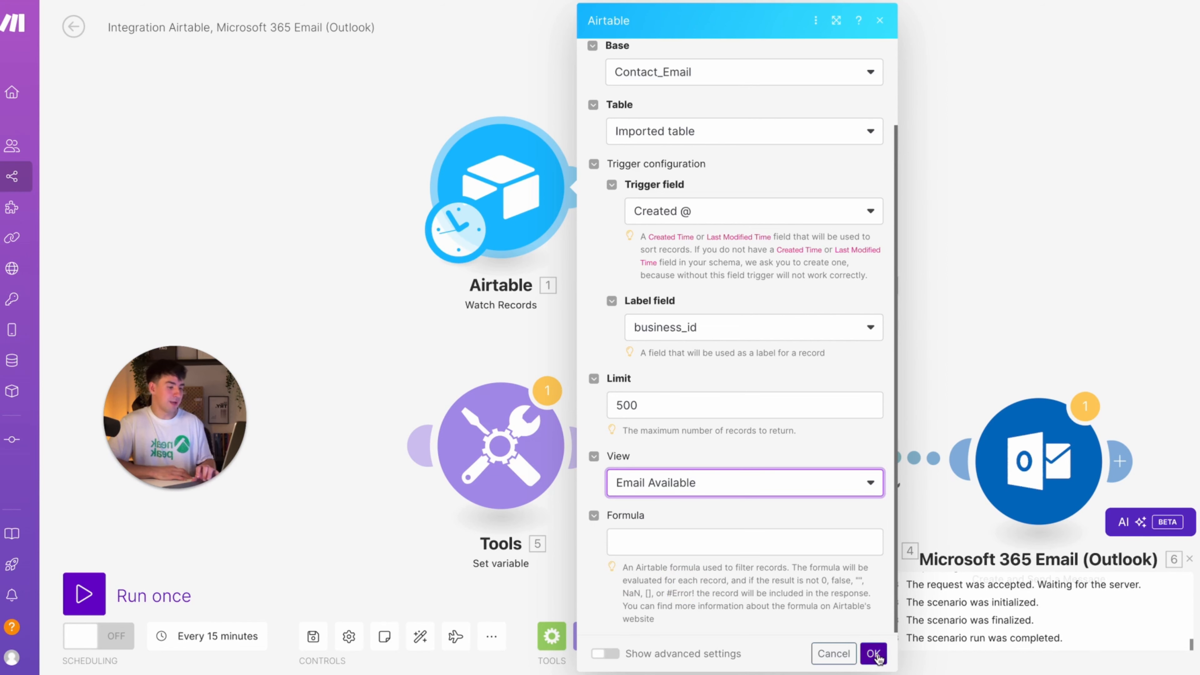
click(873, 653)
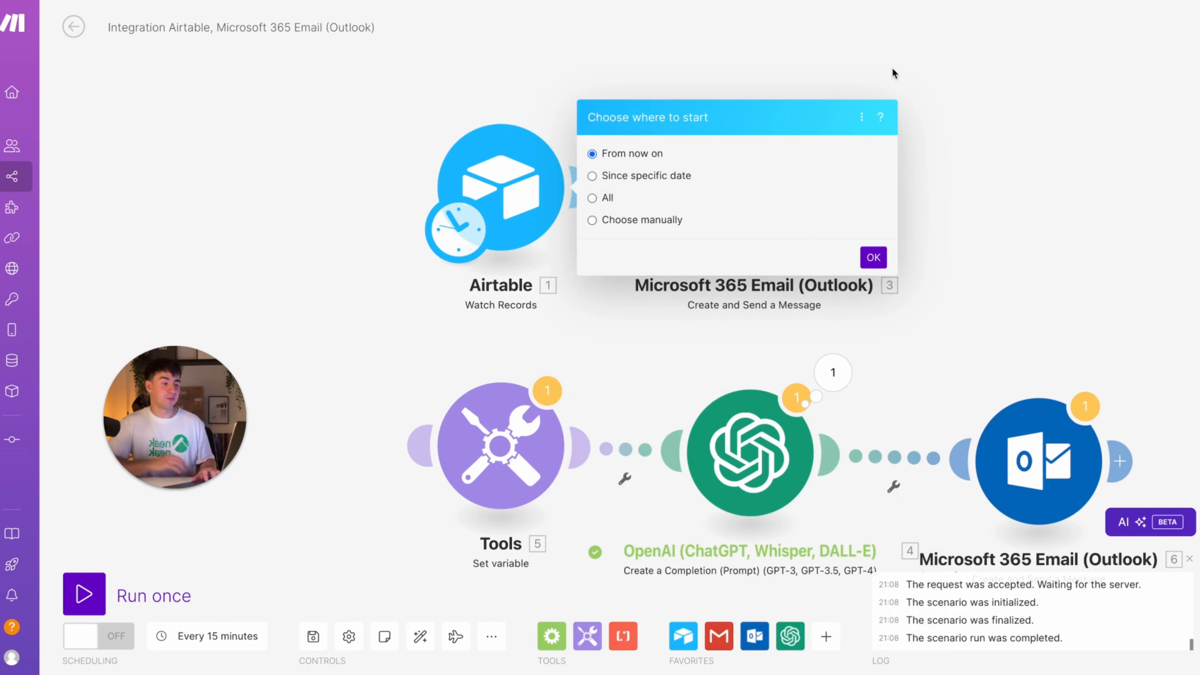
click(873, 257)
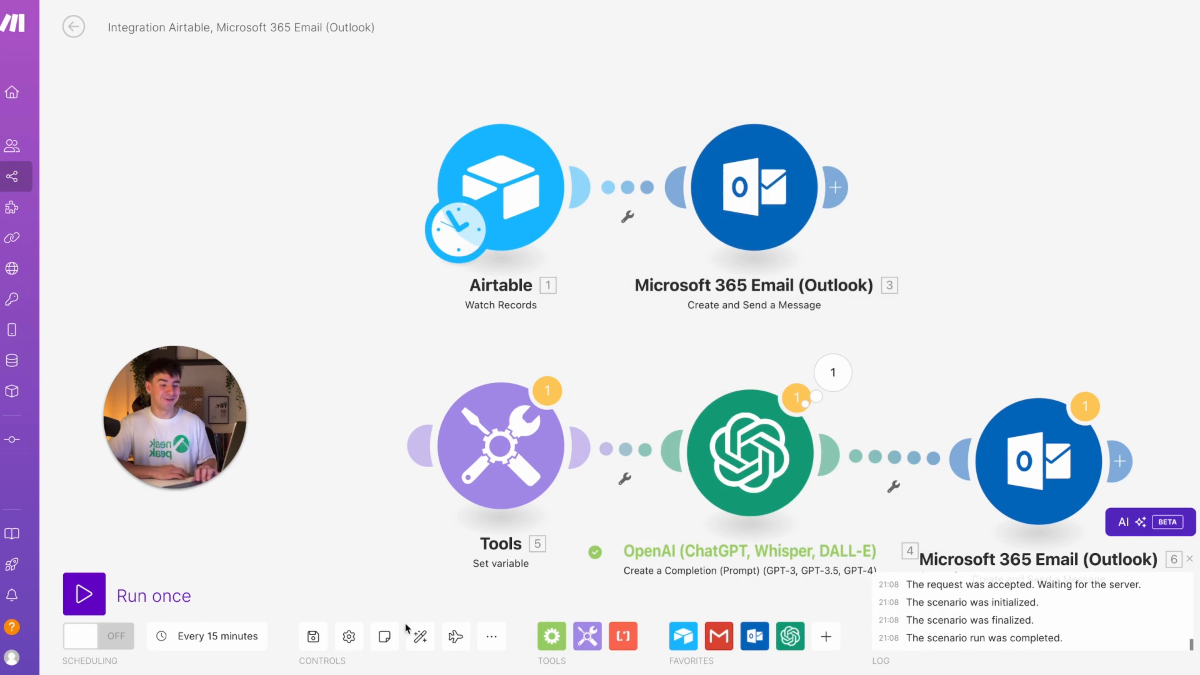
click(306, 639)
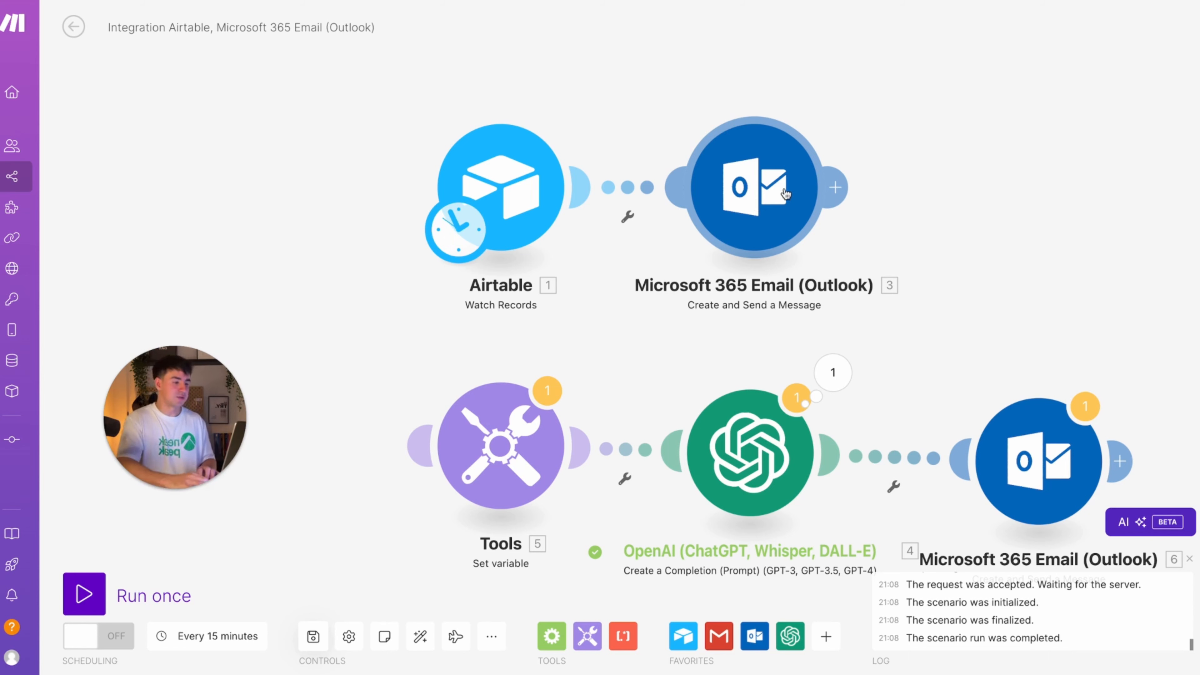
Step: Create a new connection named "Contact Email 02/10" for the Outlook module that follows Airtable
click(747, 189)
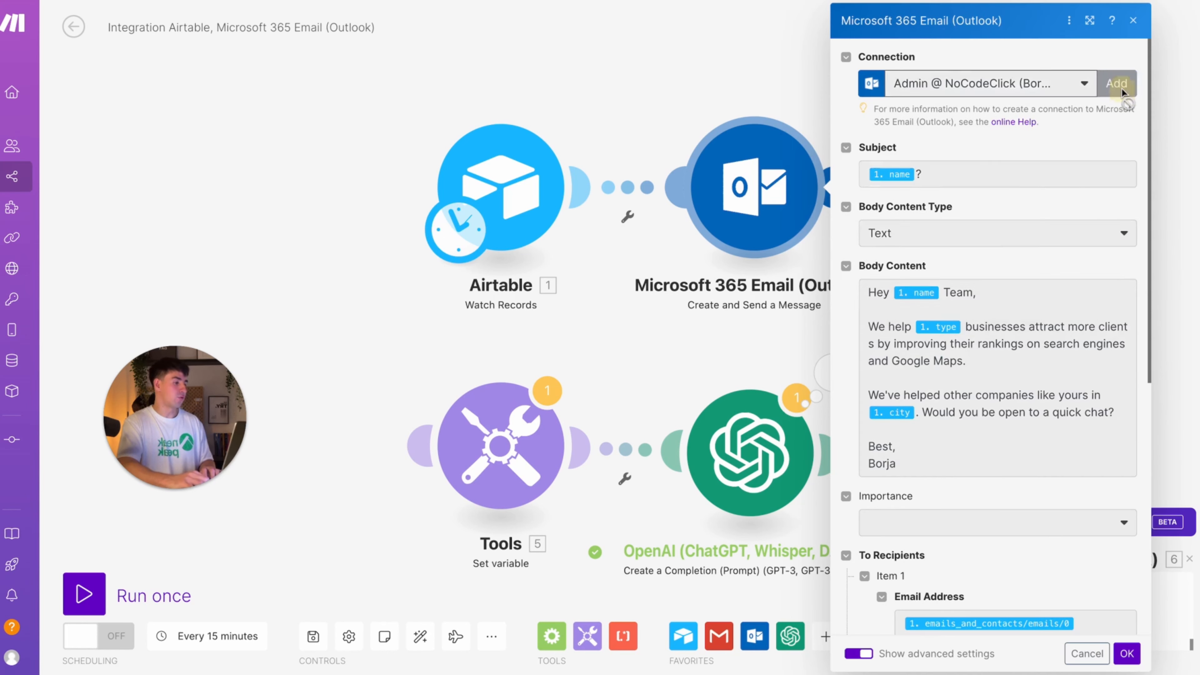
click(1118, 85)
triple_click(887, 85)
text(Contact Email 02/10)
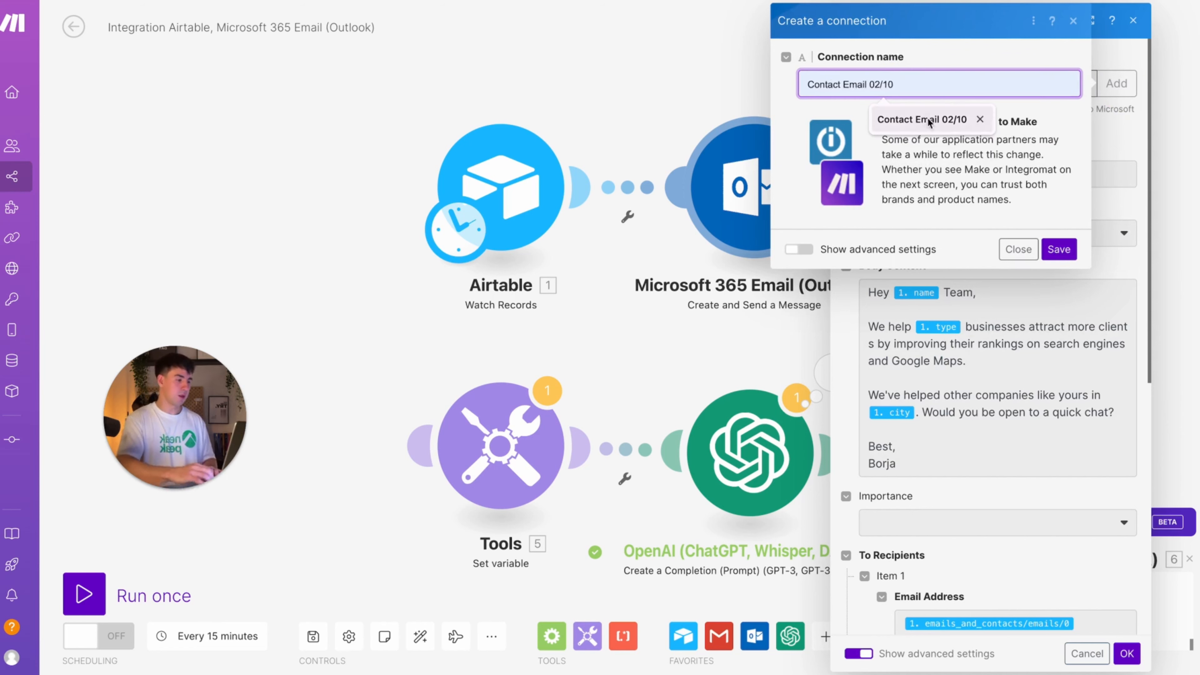
click(926, 118)
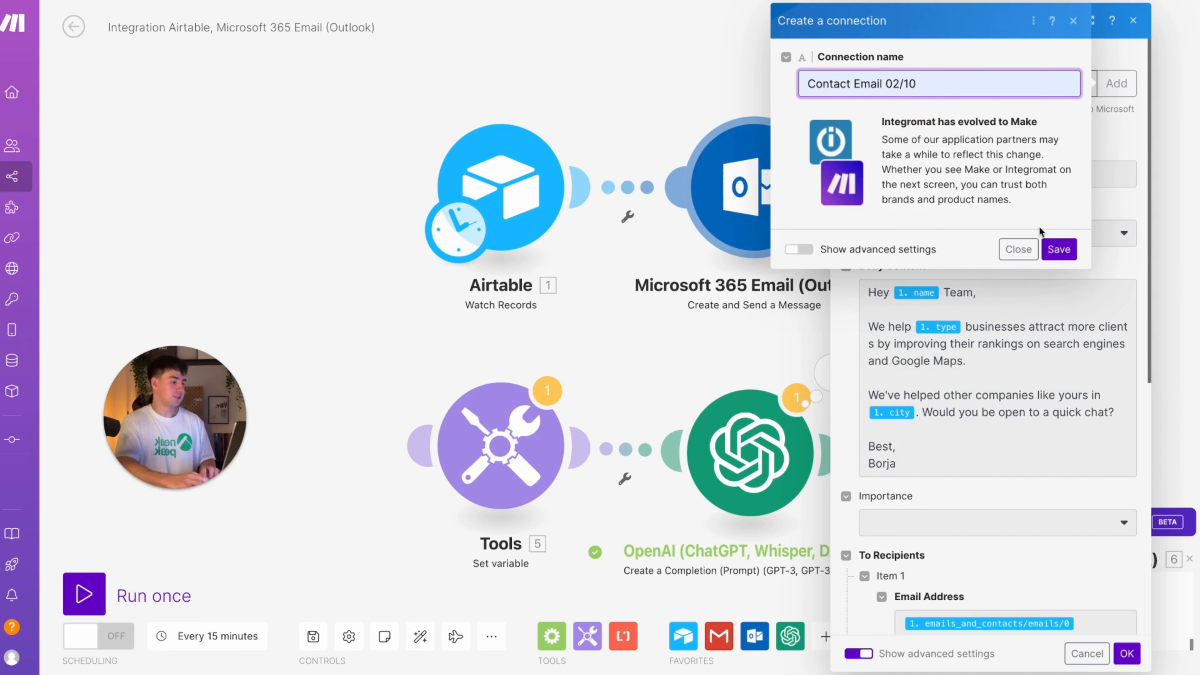
click(1057, 251)
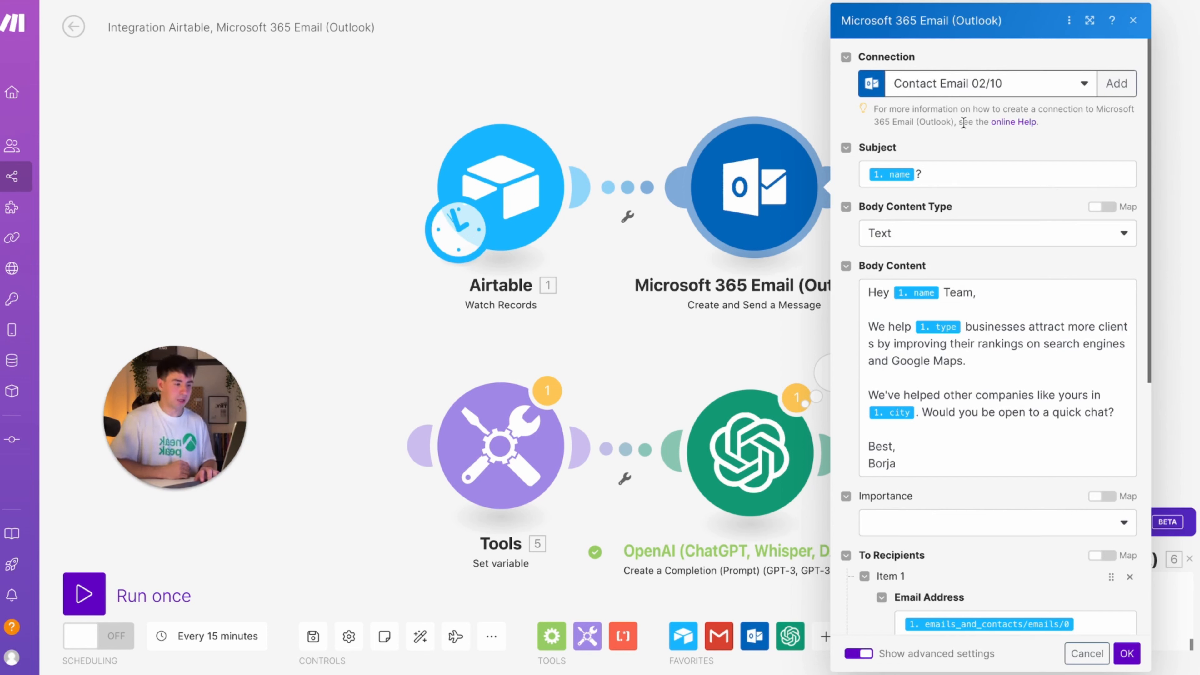
Step: Review the subject's name mapping, the matching Airtable name field and the module's advanced recipient, attachment and header options
scroll(964, 163, down, 1)
scroll(963, 164, down, 2)
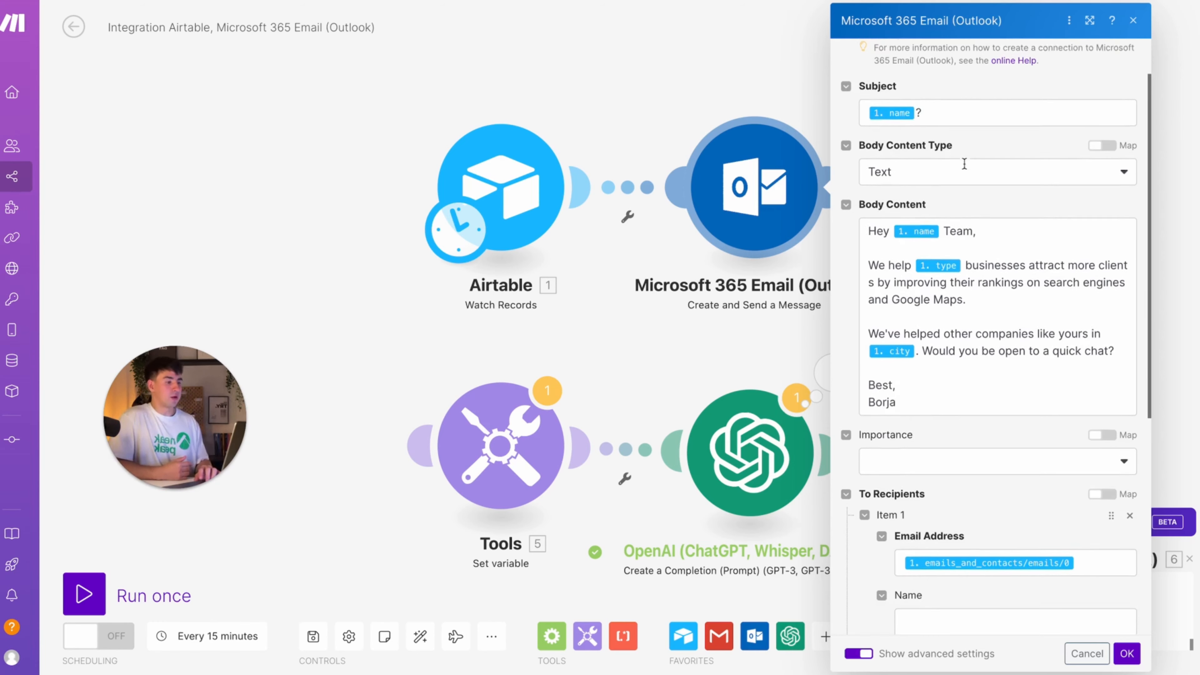
click(944, 100)
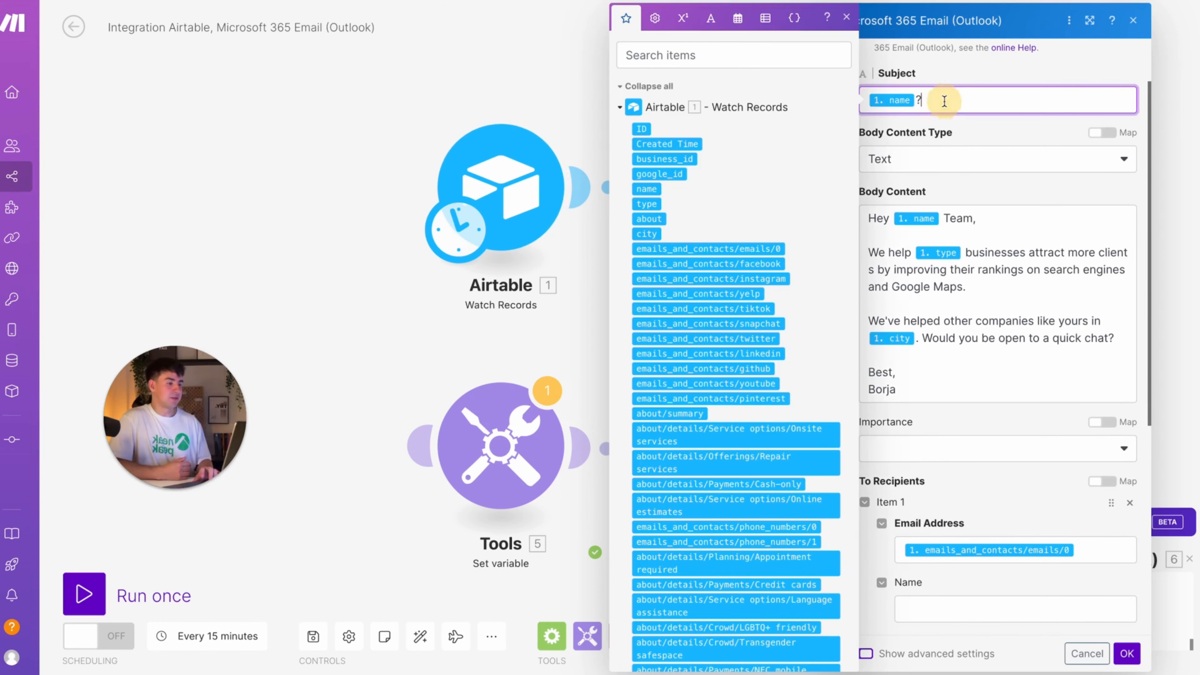
click(701, 56)
text(name)
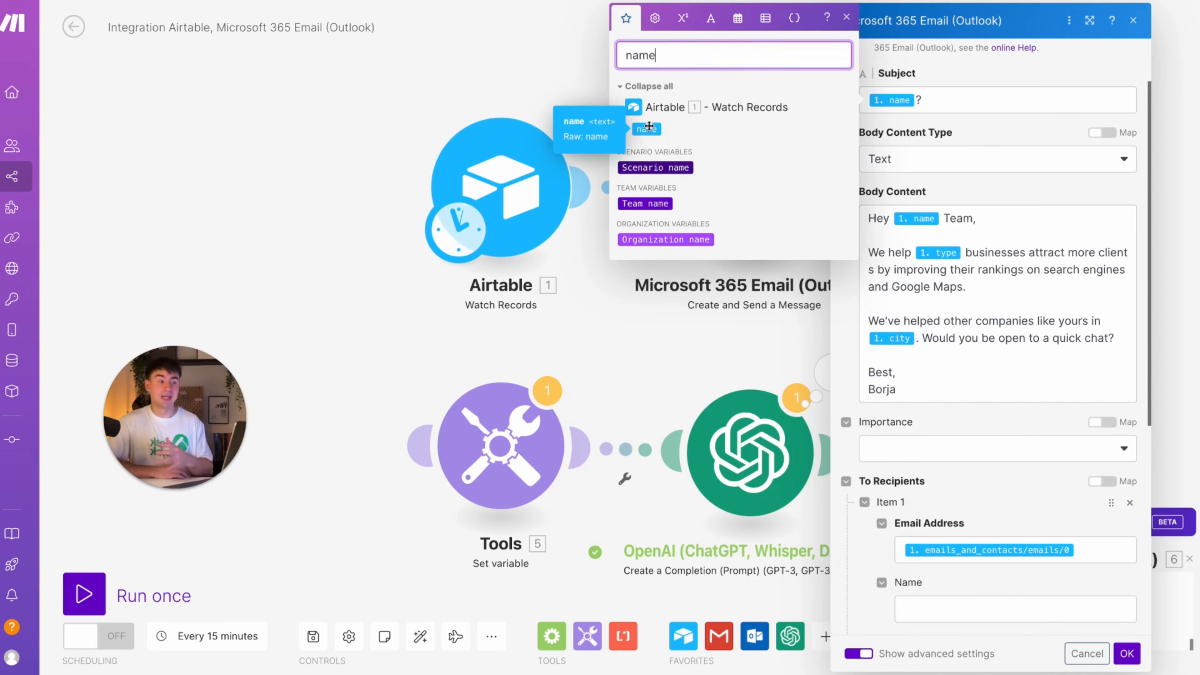
click(953, 98)
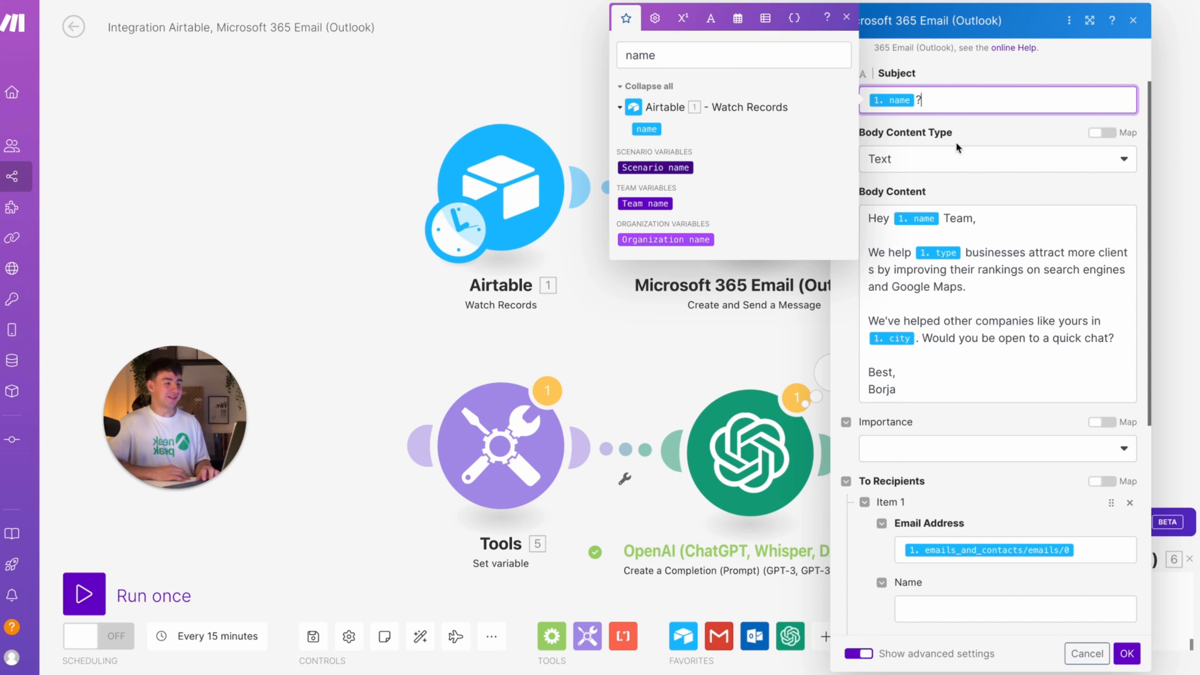
click(969, 133)
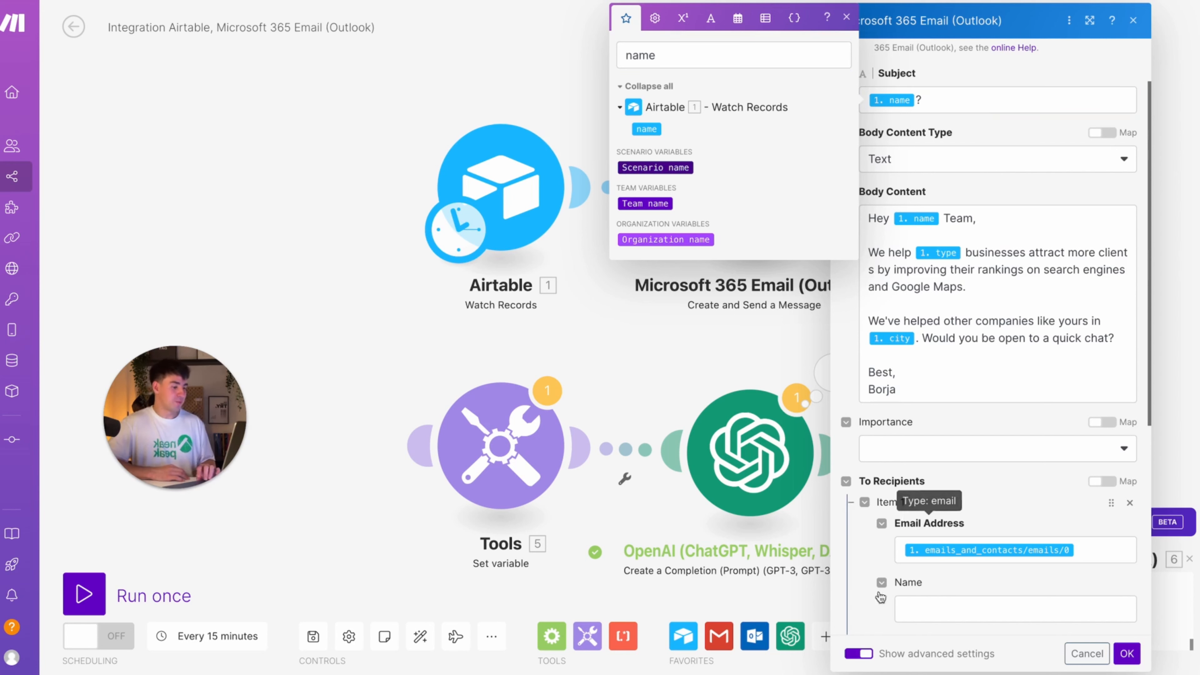
click(855, 654)
scroll(845, 544, down, 5)
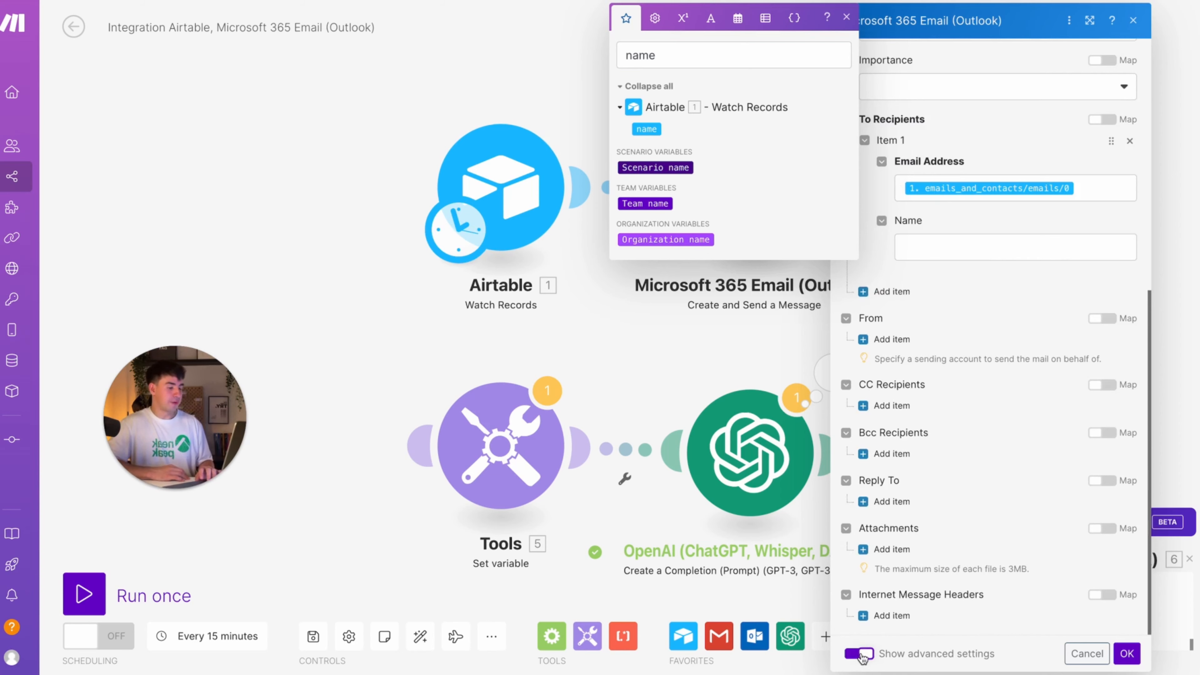
scroll(957, 430, up, 6)
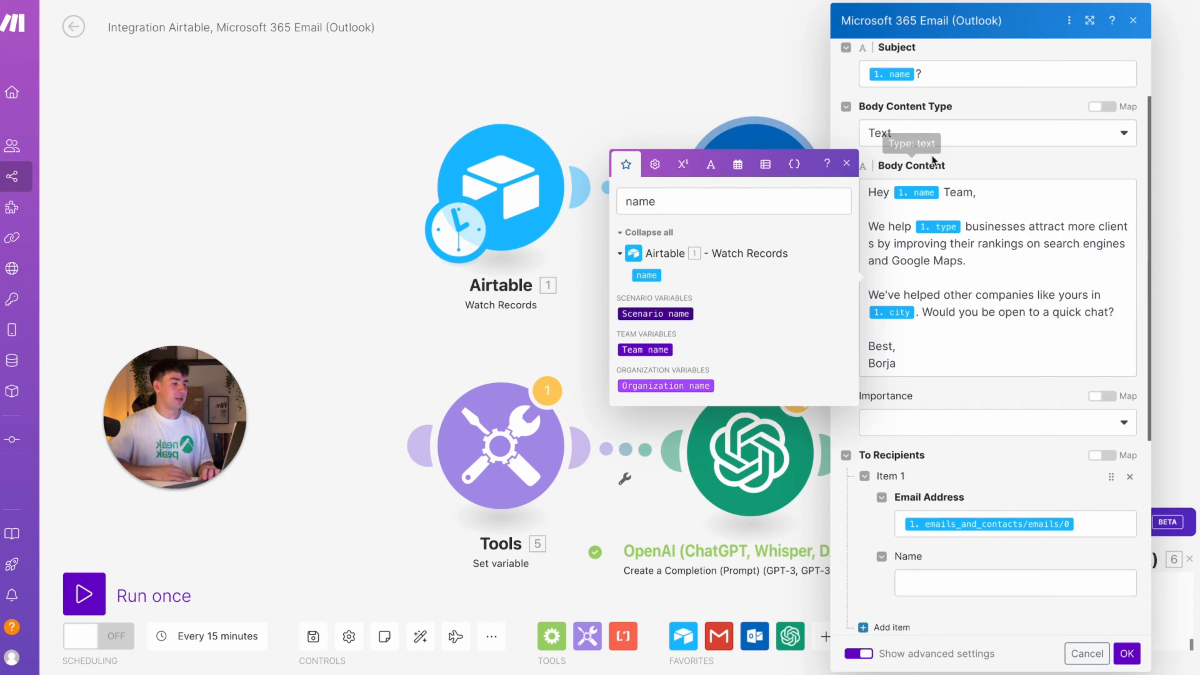
Step: In the email's body content, add an "s" directly after the type field in the "We help" sentence
click(866, 190)
drag(867, 190, 1001, 397)
click(1018, 205)
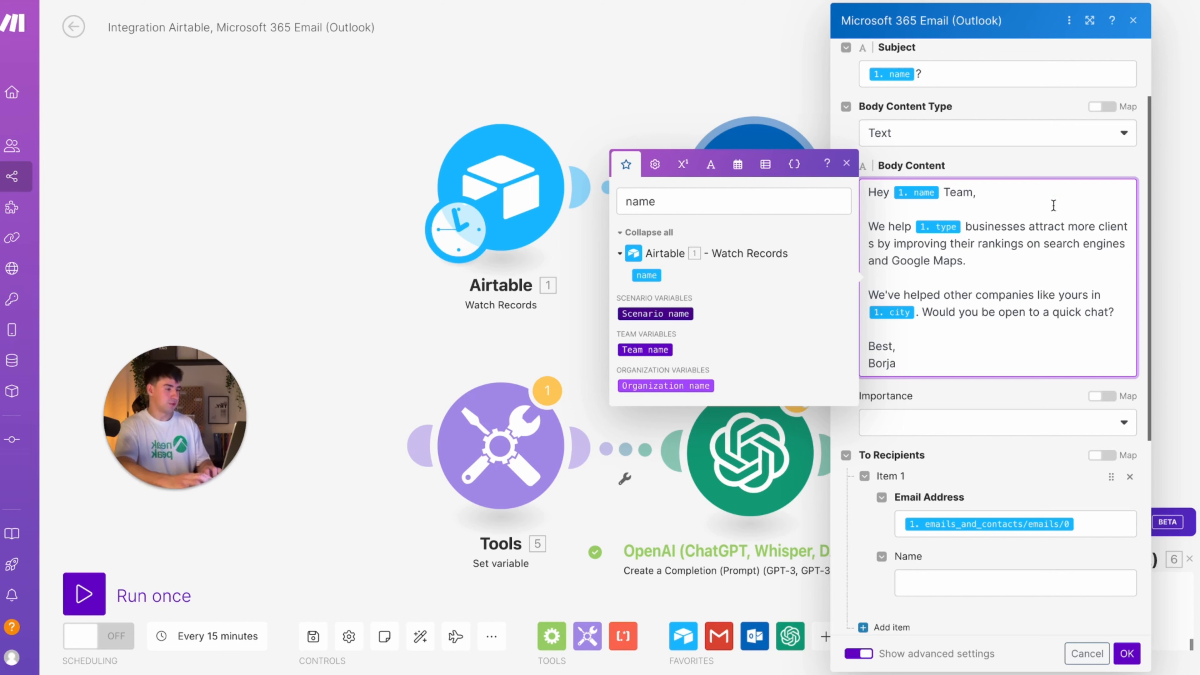
text(s)
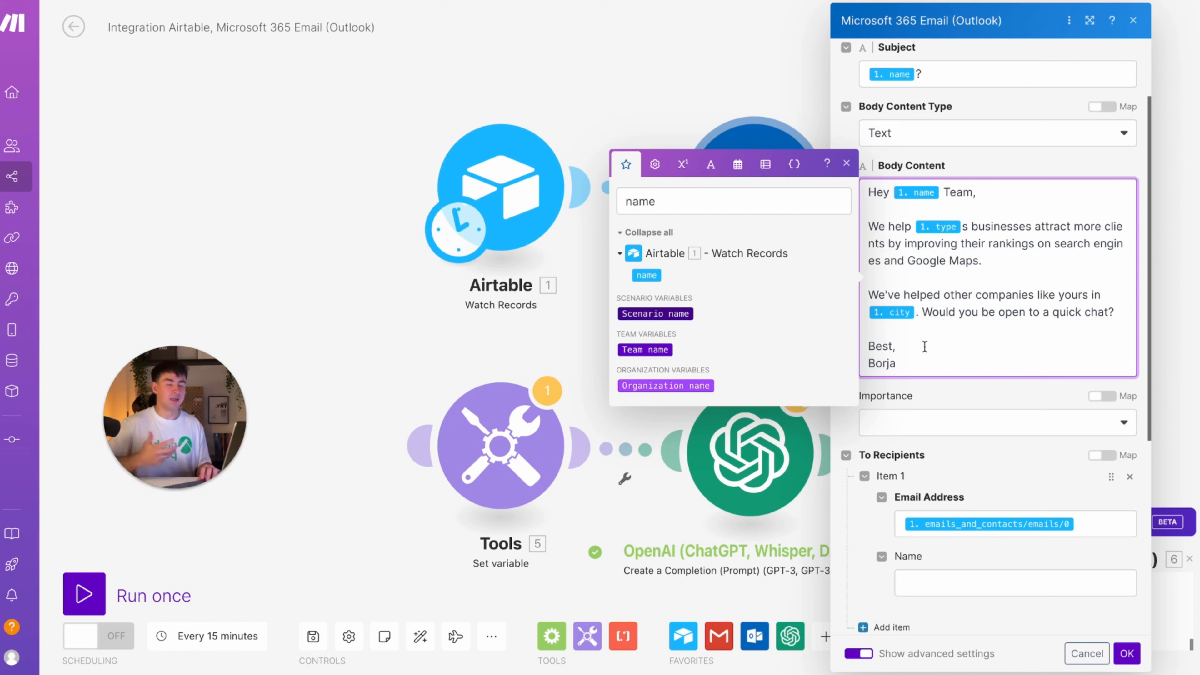
scroll(925, 345, down, 4)
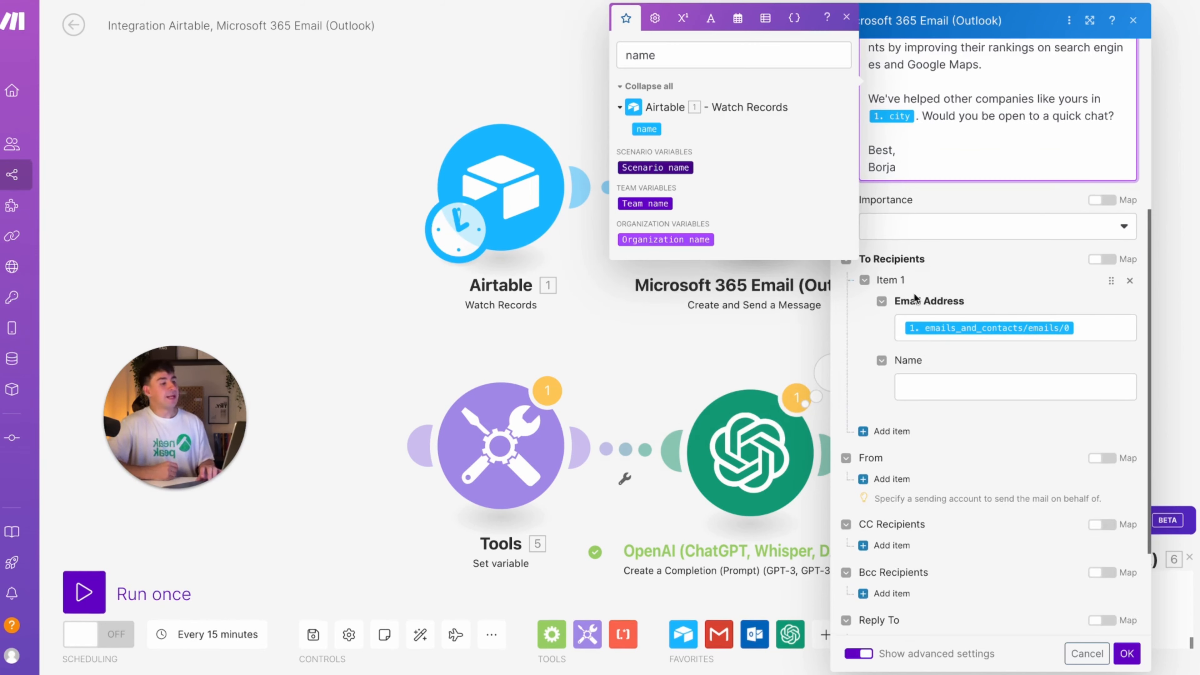
click(1101, 327)
click(716, 256)
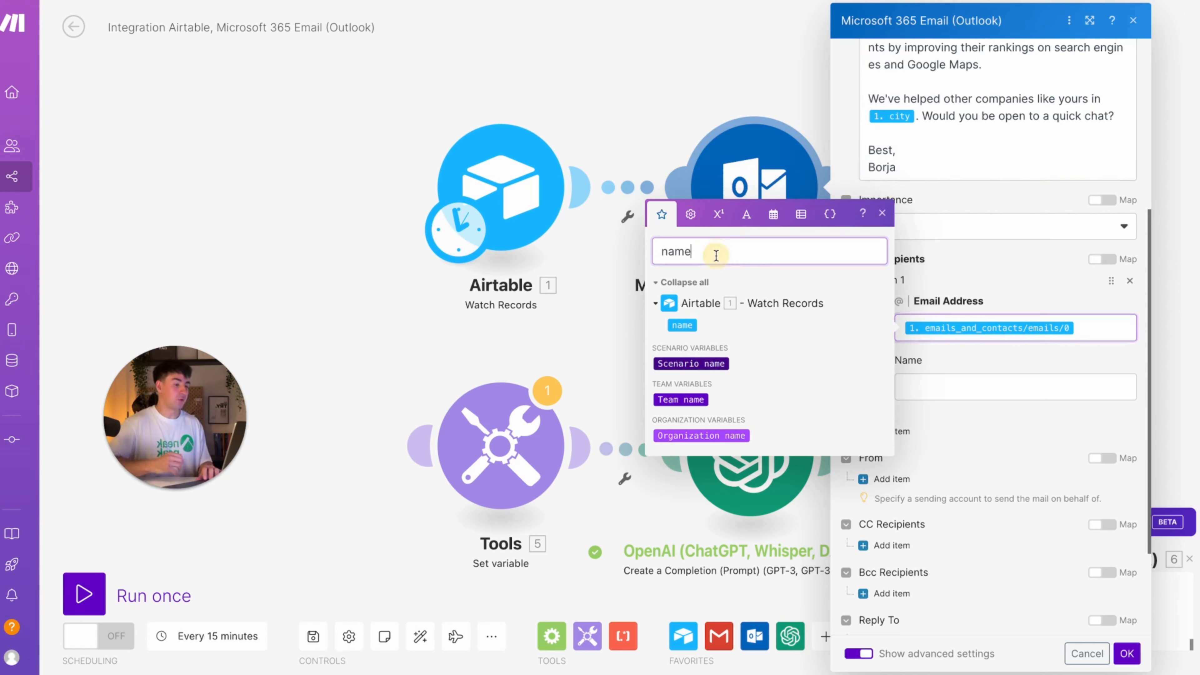
key(ctrl+a)
text(email)
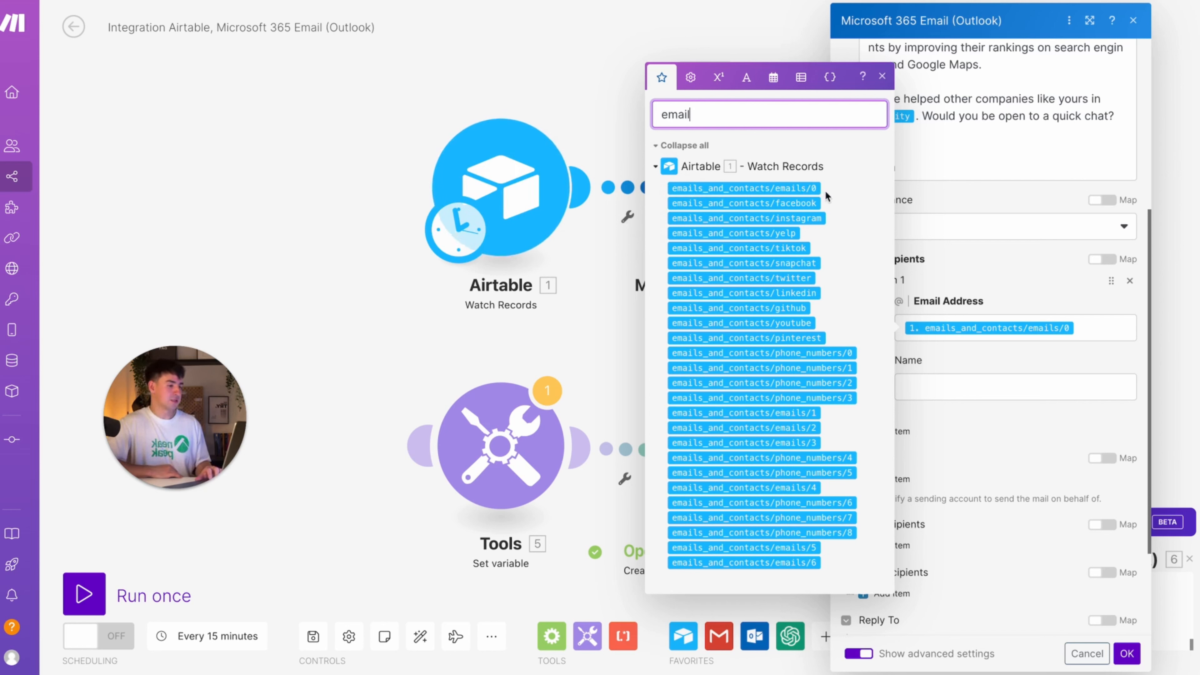
click(1082, 328)
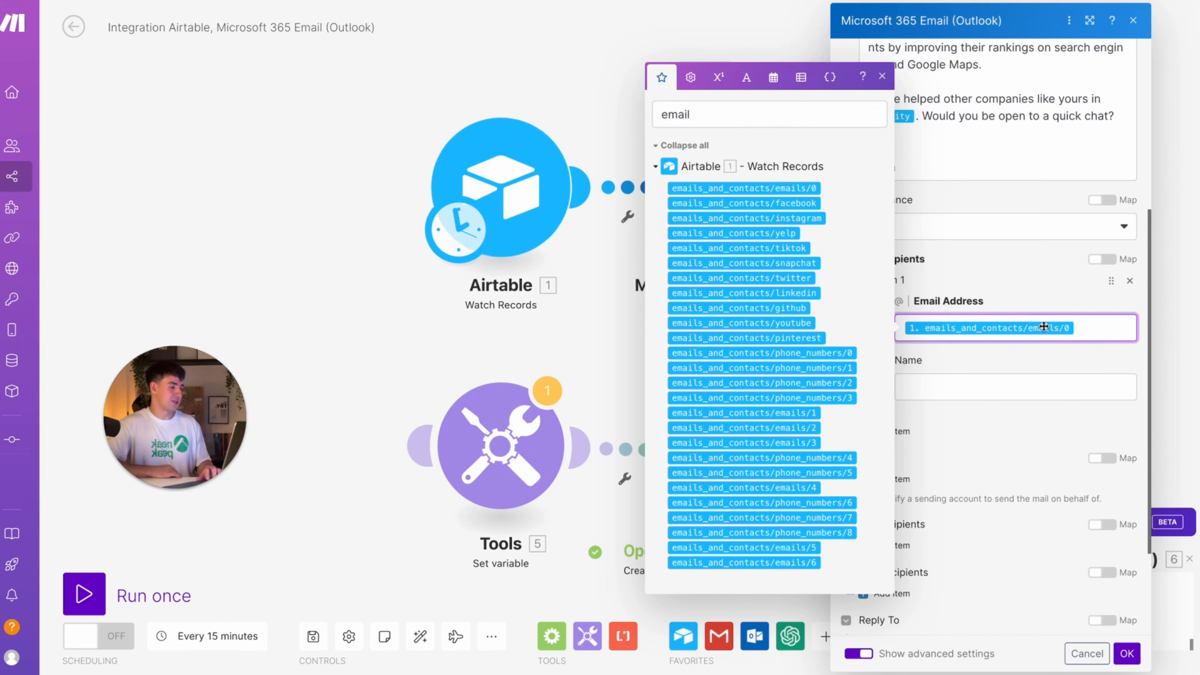
scroll(982, 269, down, 3)
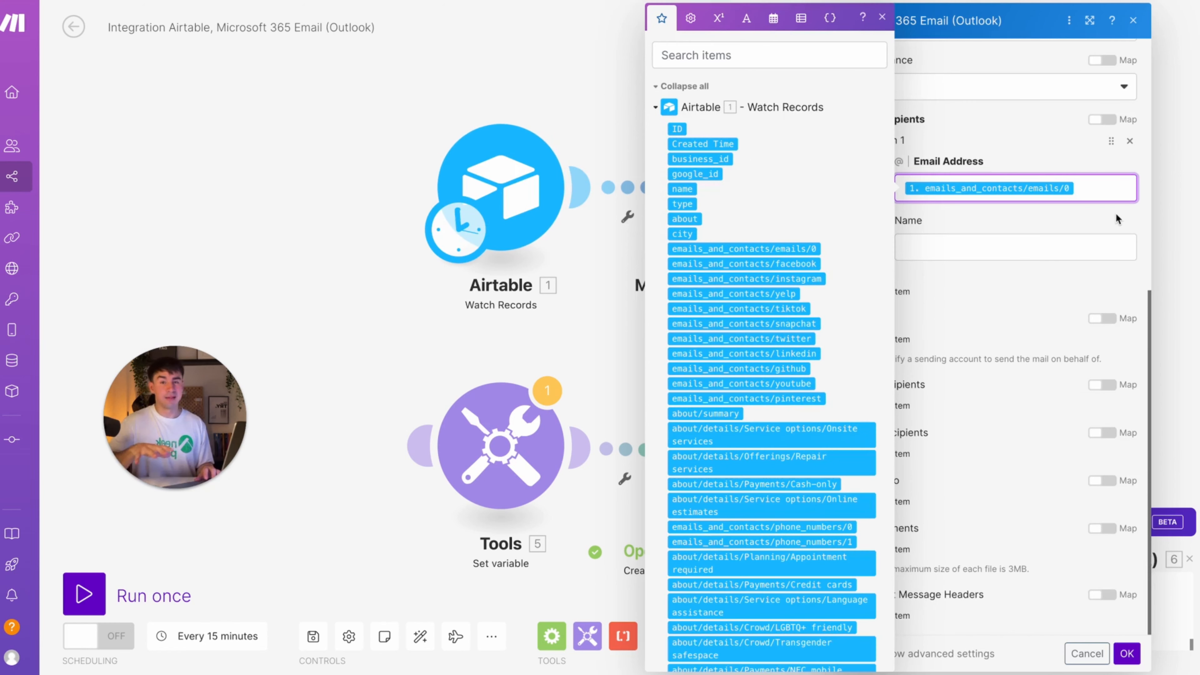
click(1126, 651)
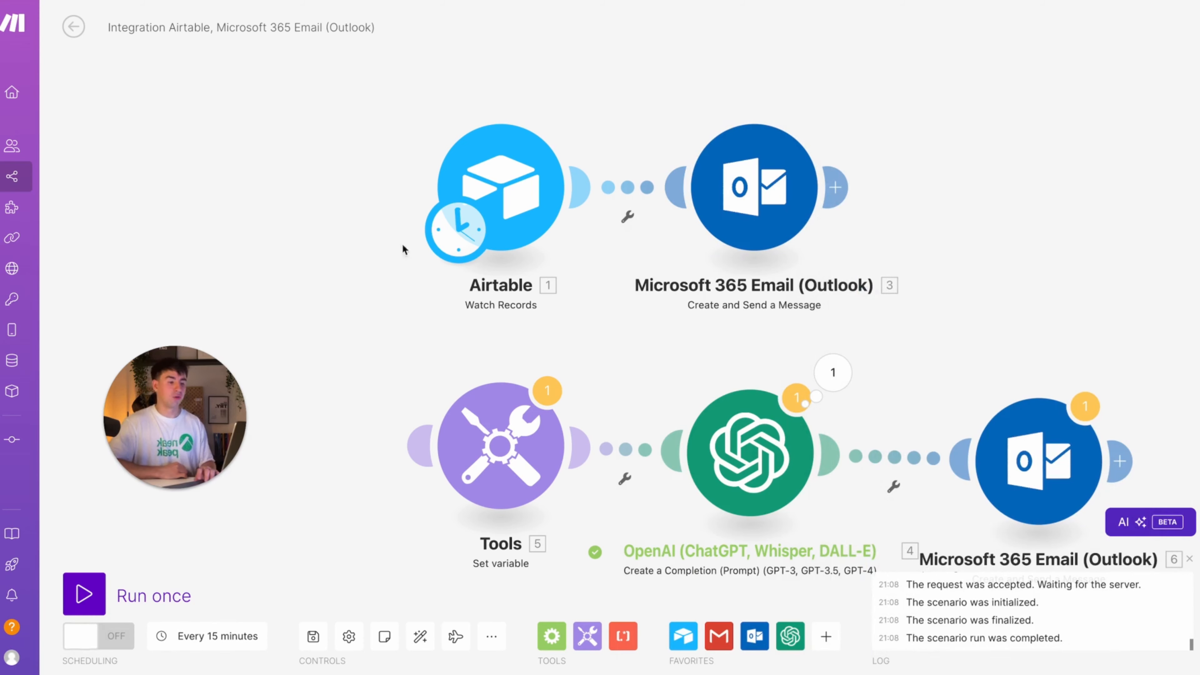
Step: Set the Airtable trigger to start since the specific date 01/10/2024 1:59
right_click(487, 164)
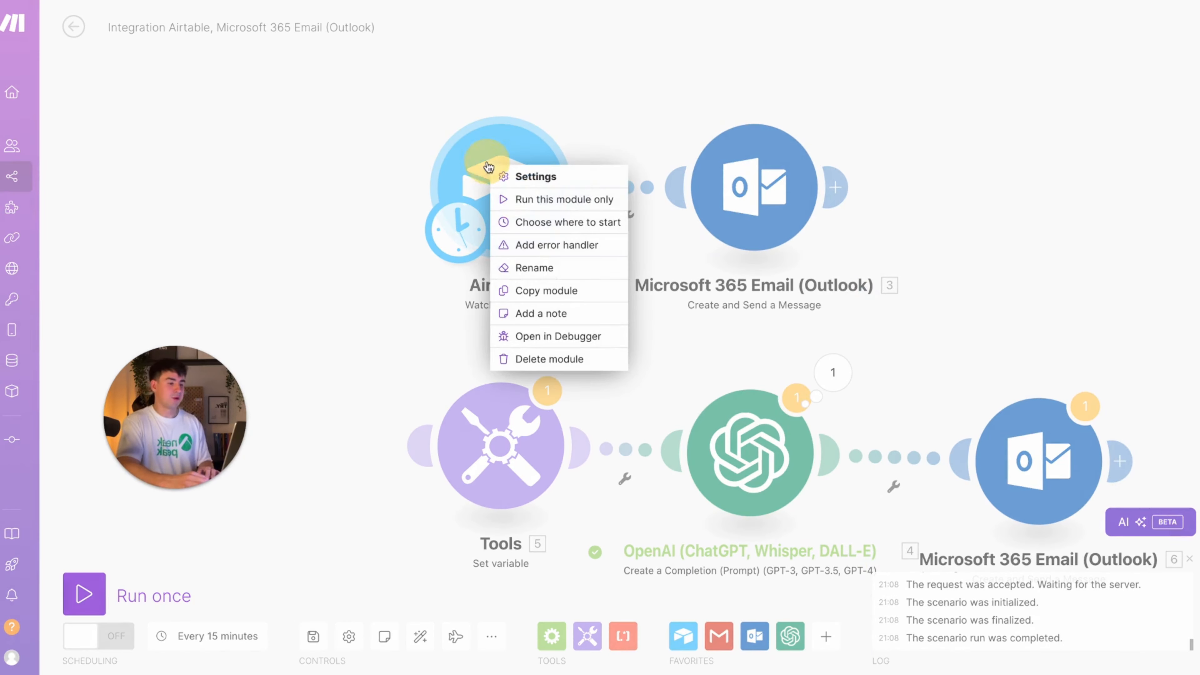
click(559, 222)
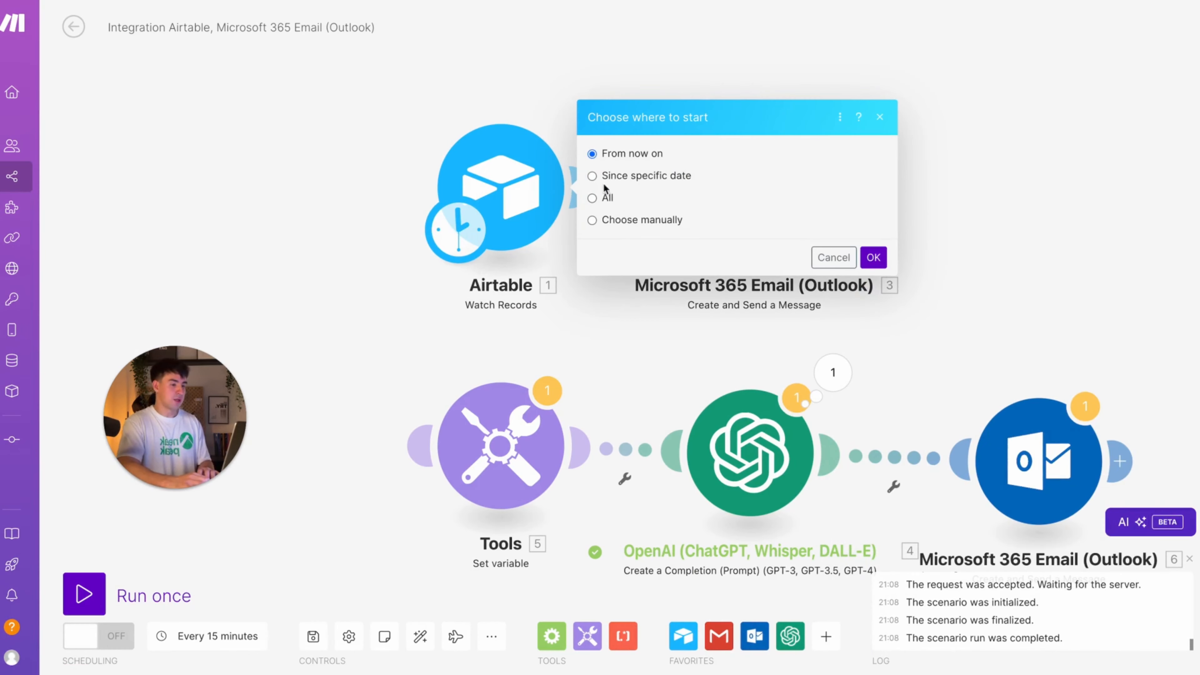
click(594, 176)
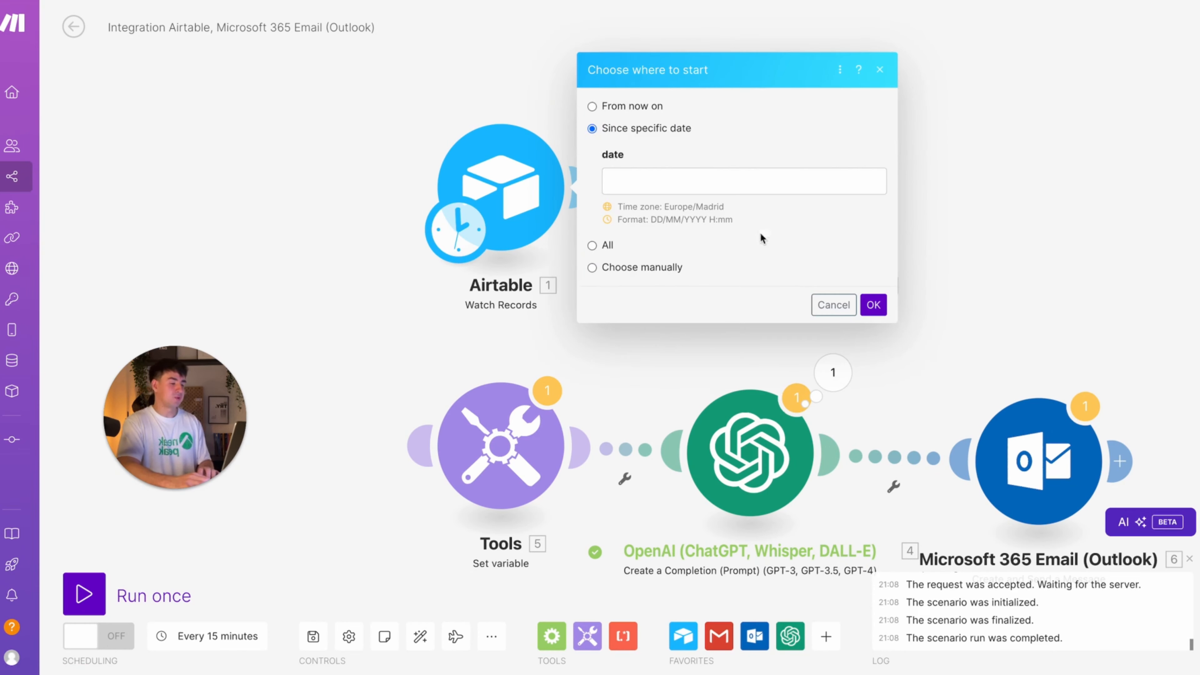
click(672, 185)
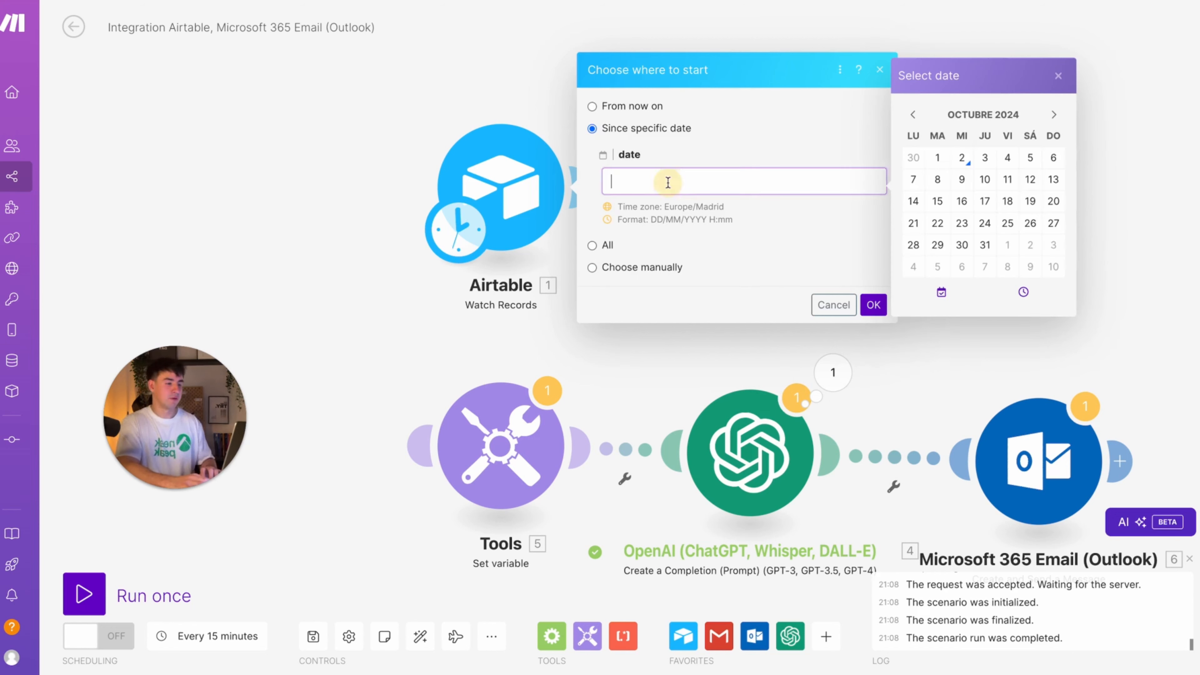
click(938, 158)
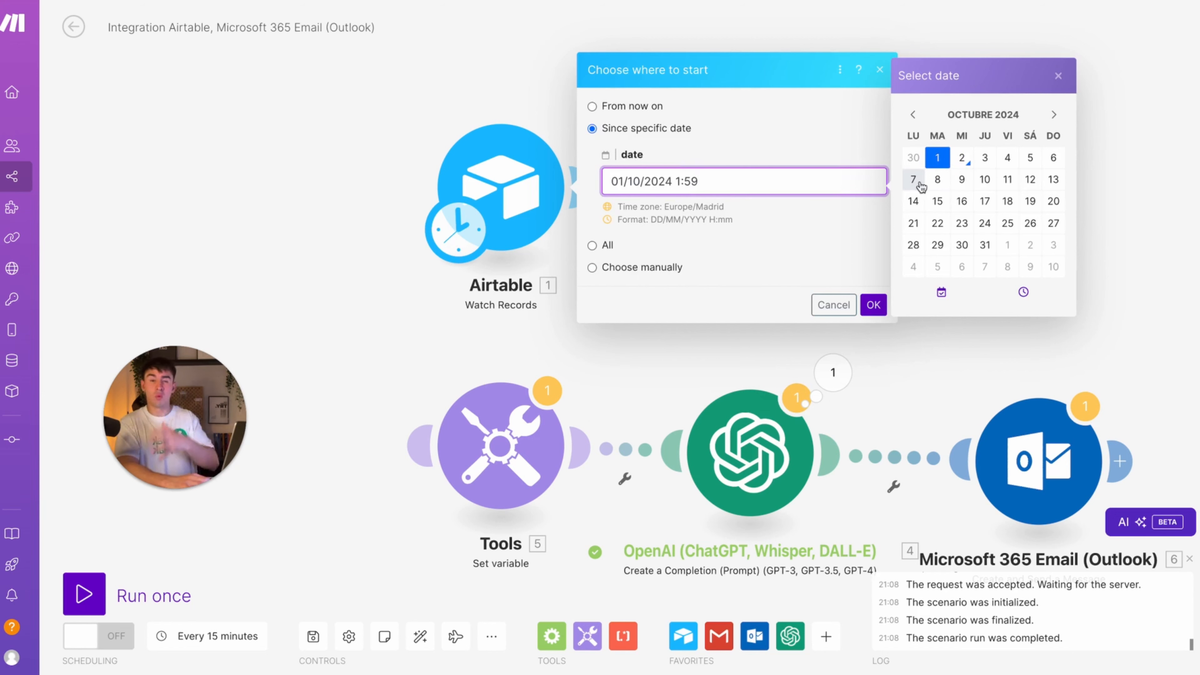
click(872, 306)
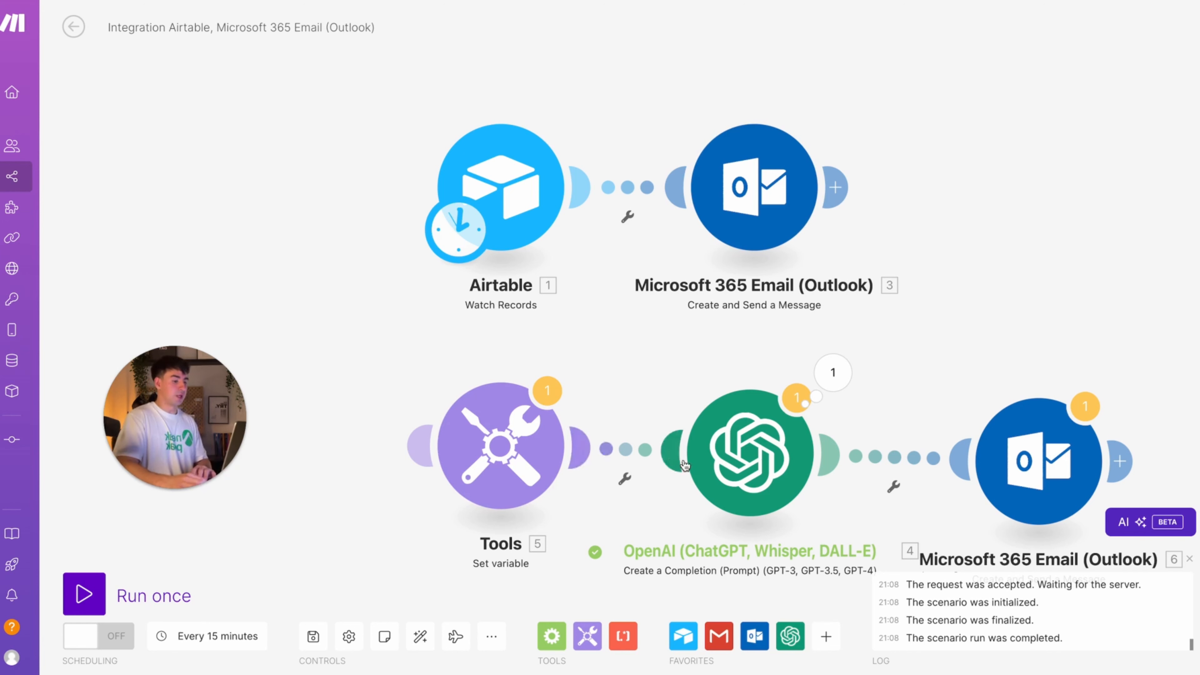
Step: Move the OpenAI module slightly farther from the Tools module and a little higher on the scenario canvas
click(705, 453)
drag(705, 453, 750, 421)
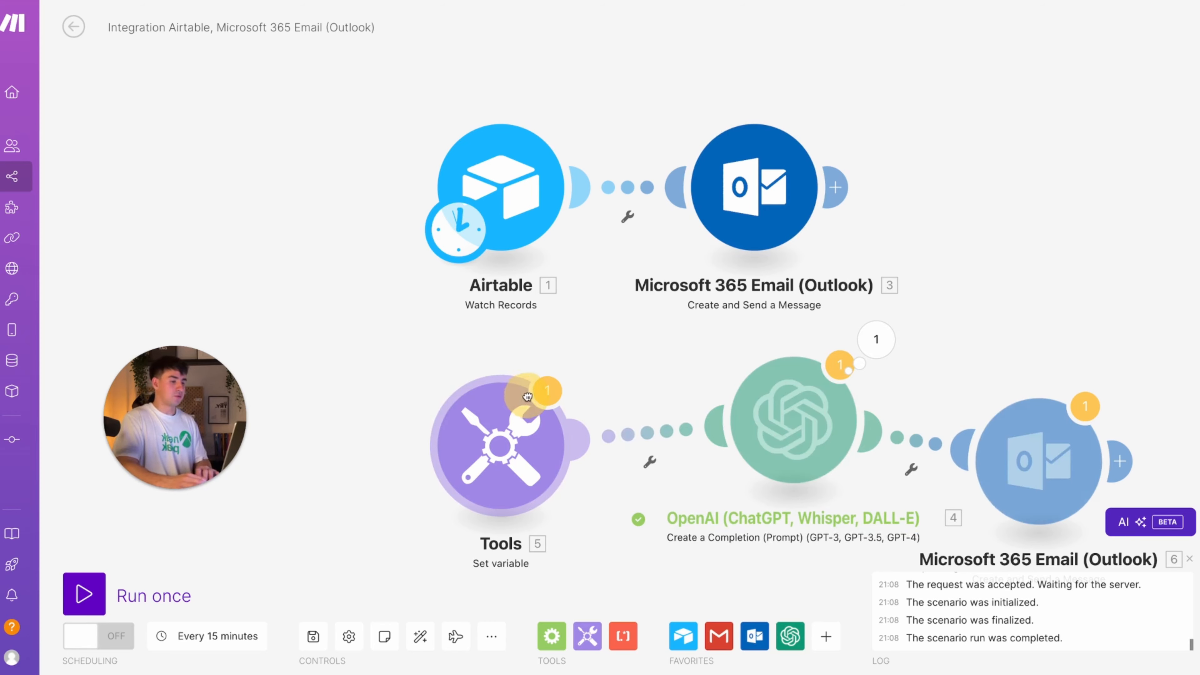
Step: Move the Tools module up into the Airtable row and delete the first Outlook module so Airtable feeds the Tools module
click(505, 406)
drag(506, 406, 1033, 143)
right_click(777, 204)
click(831, 397)
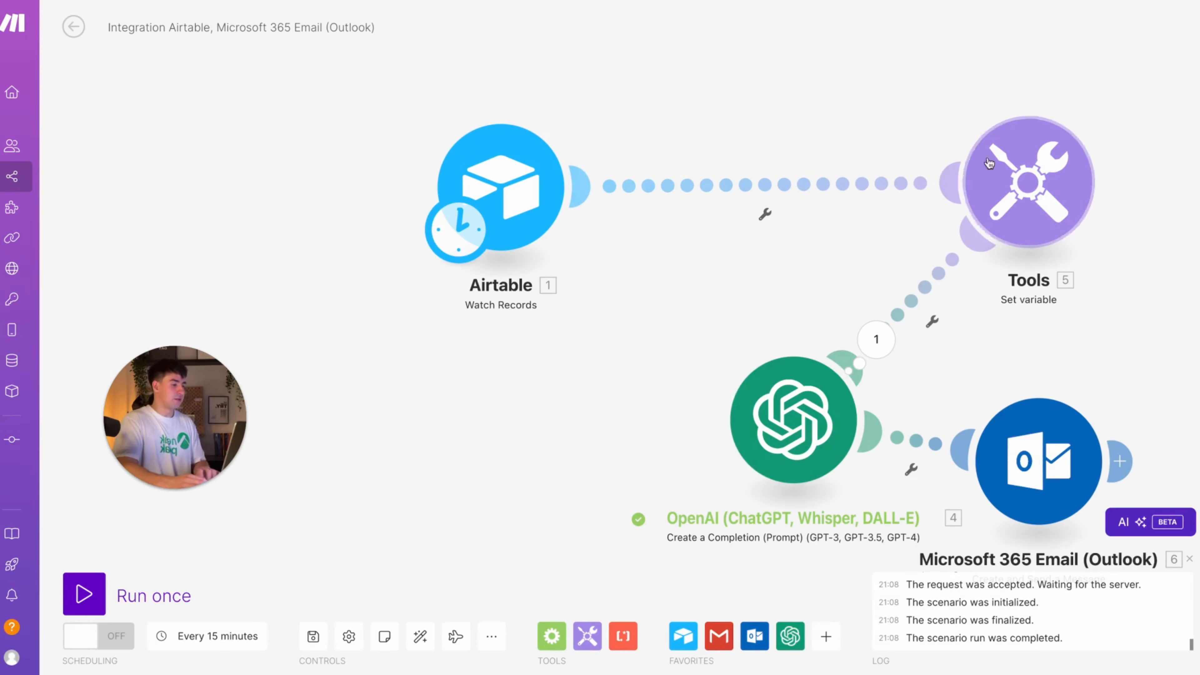
Step: Delete the Tools Set variable module so Airtable feeds OpenAI directly, and auto-align the remaining scenario modules
right_click(1010, 157)
click(1060, 349)
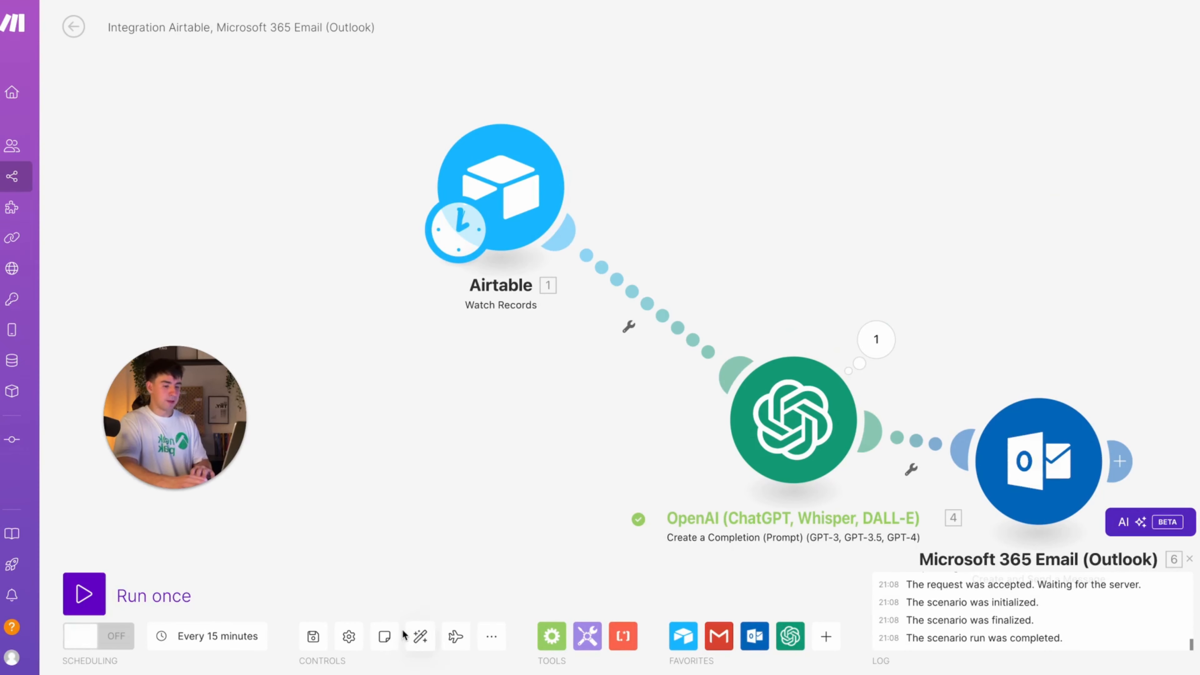
click(417, 638)
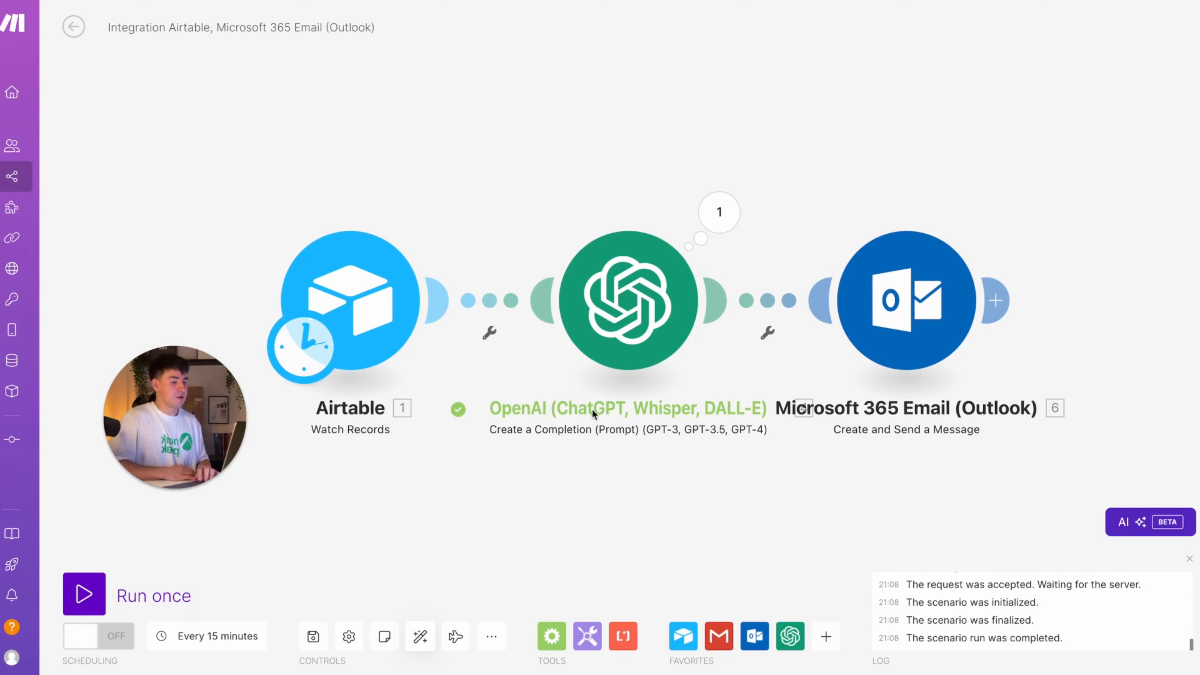
click(787, 636)
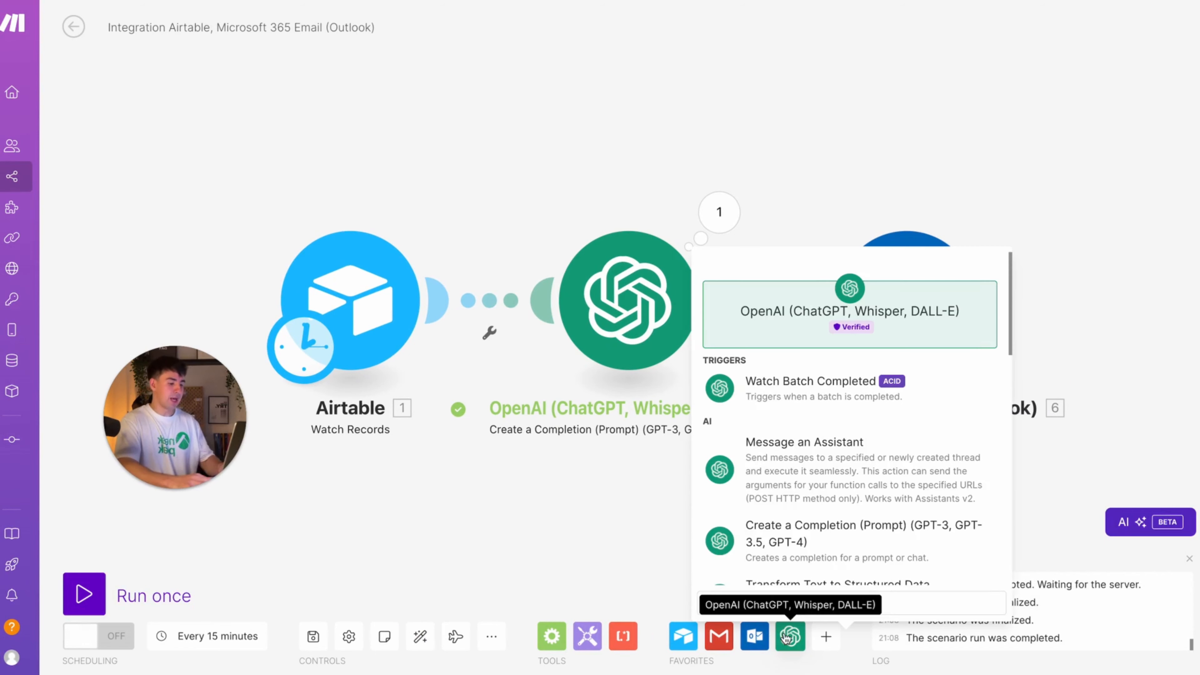
text(open)
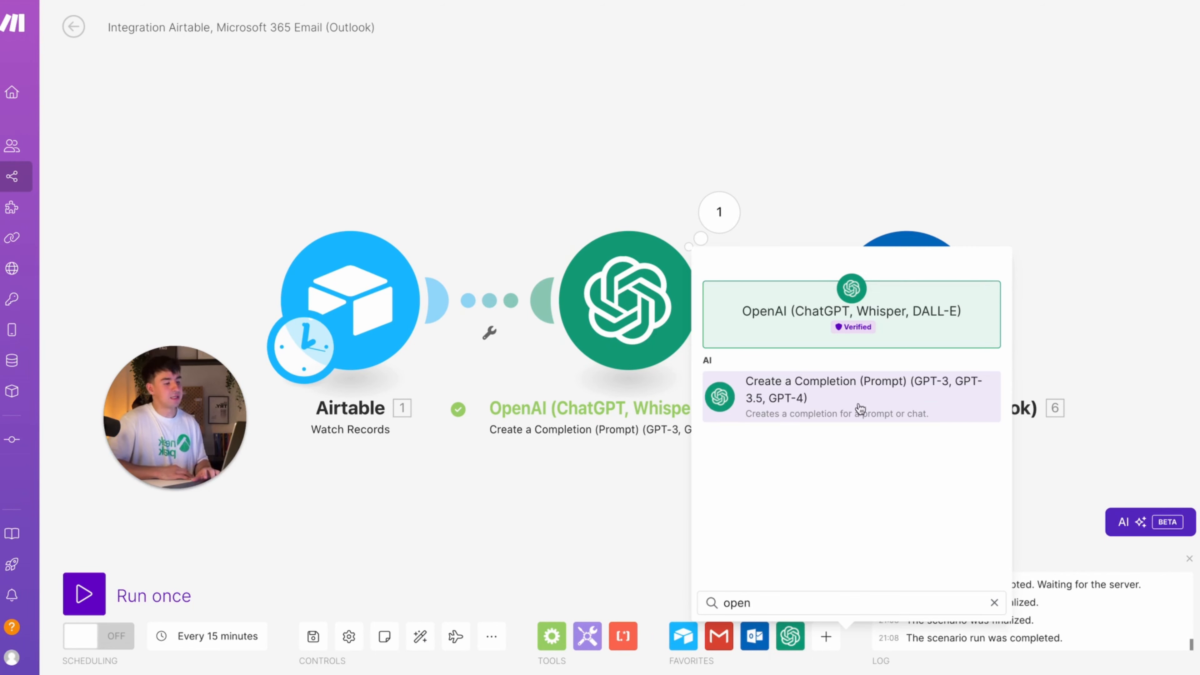
click(832, 146)
Step: In the OpenAI module's system message, replace "local businesses." with "plumber businesses"
click(613, 321)
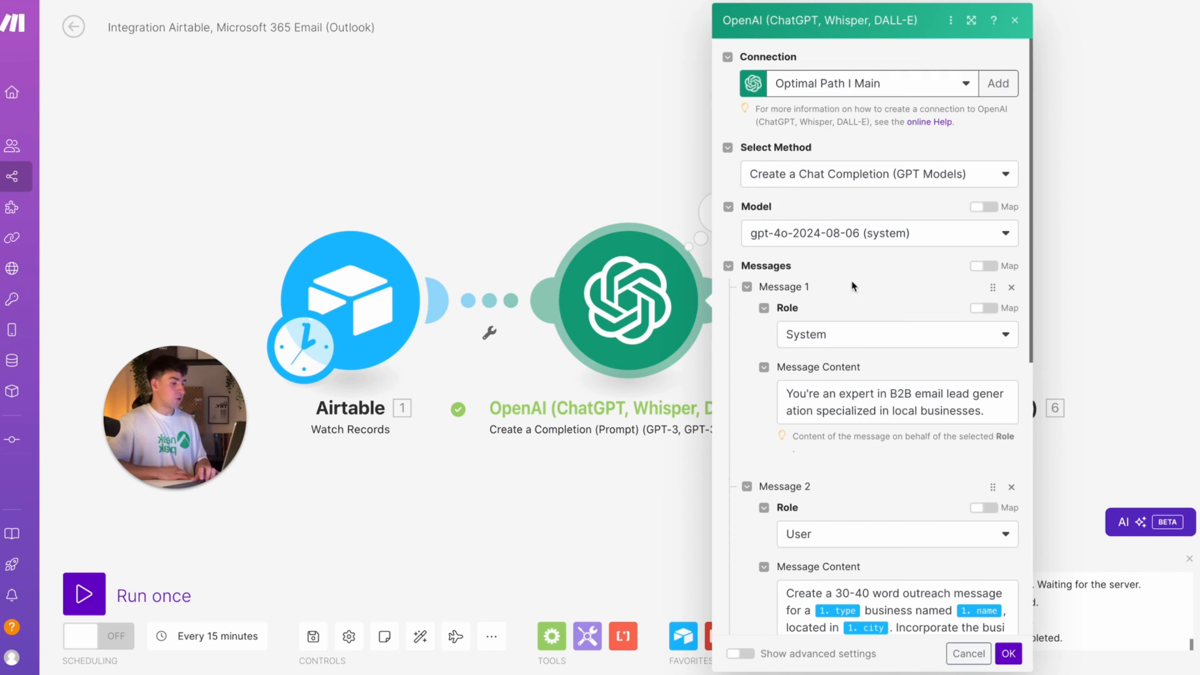
scroll(851, 280, down, 5)
scroll(834, 317, down, 1)
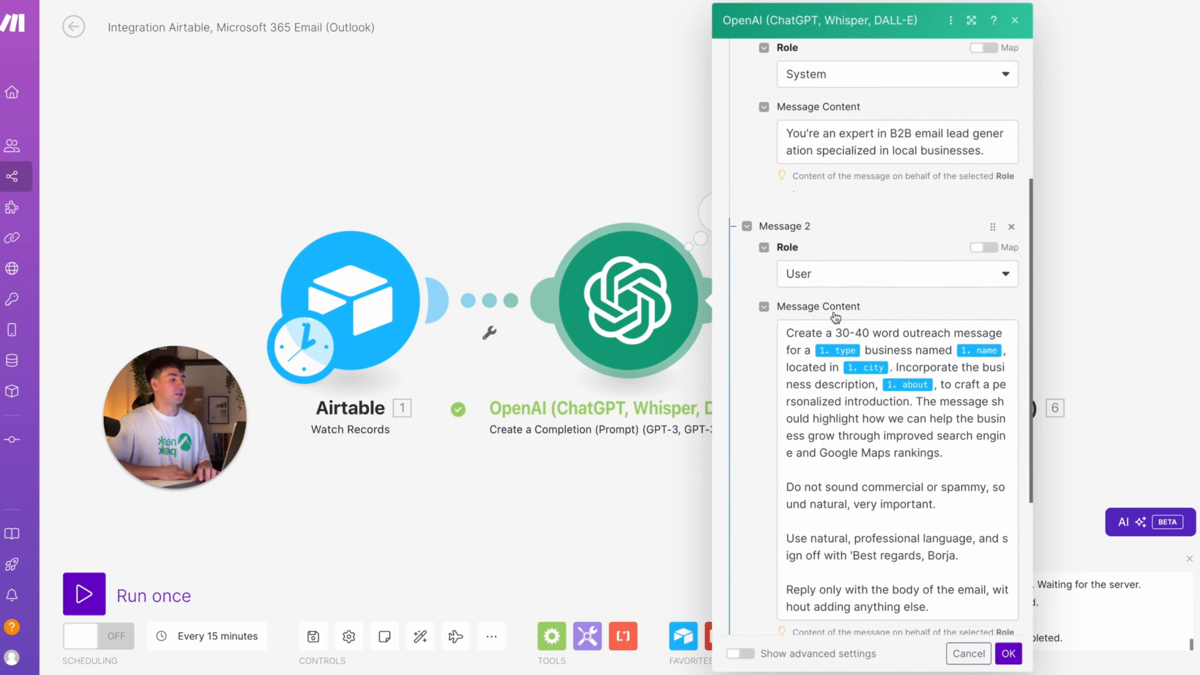
click(784, 126)
drag(784, 126, 1007, 156)
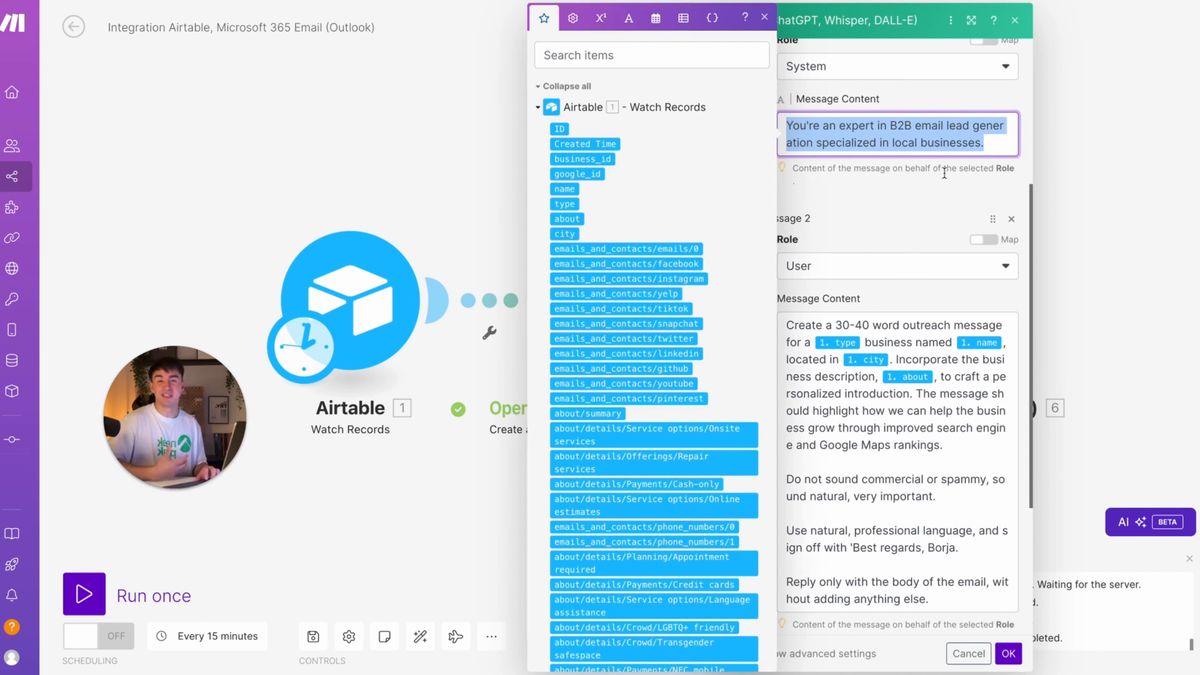
click(986, 142)
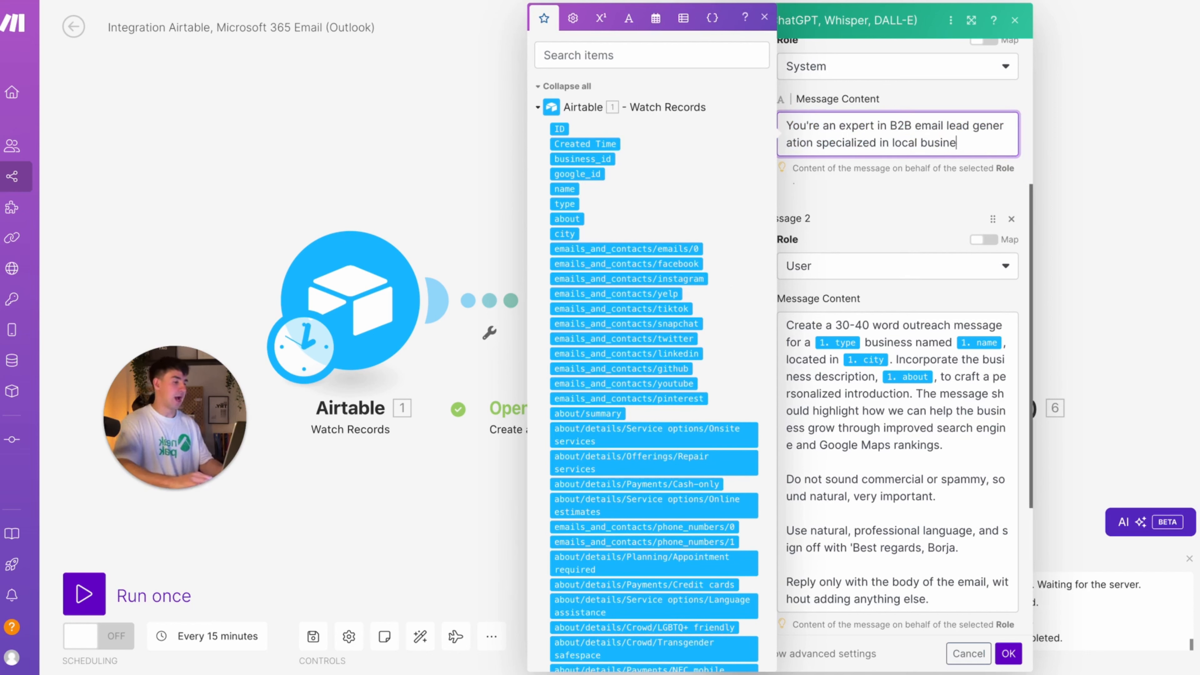
key(BackSpace)
key(BackSpace)
key(BackSpace)
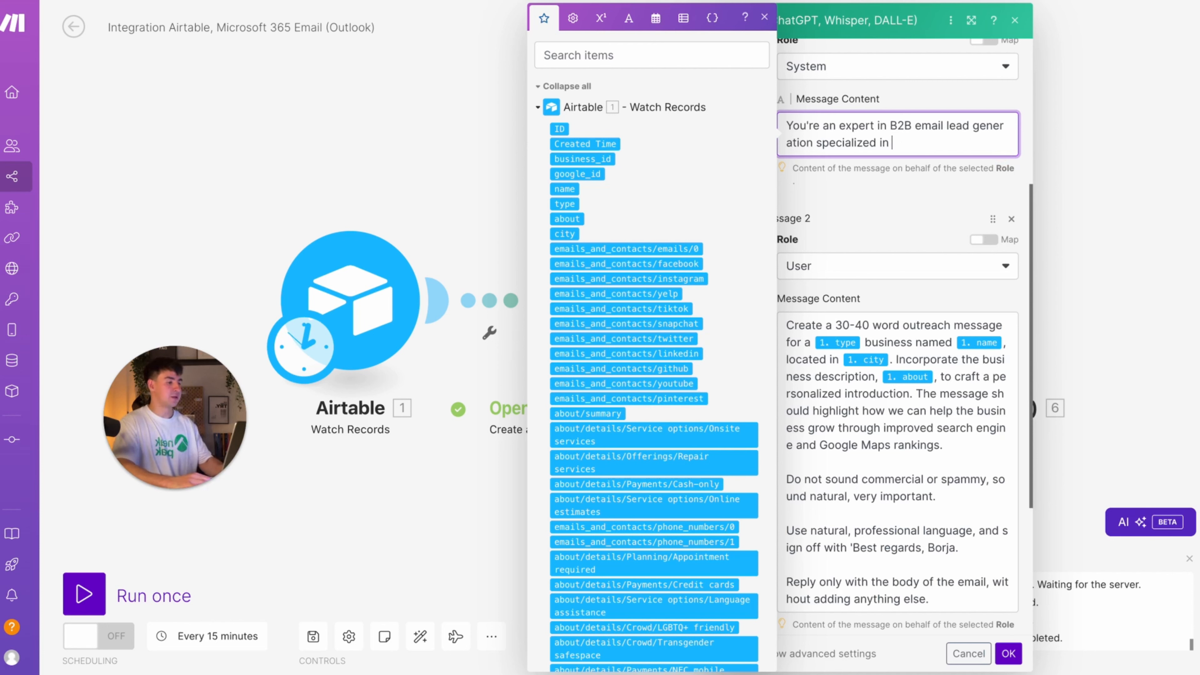
text(plumber )
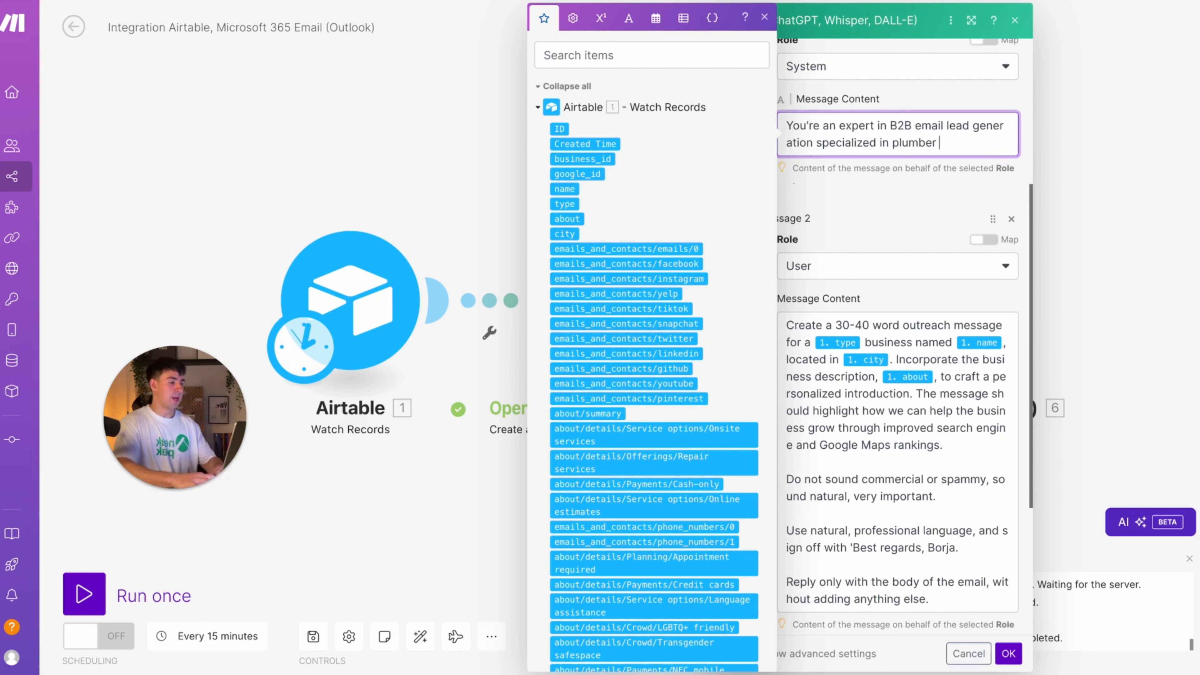
text(businesses)
click(976, 199)
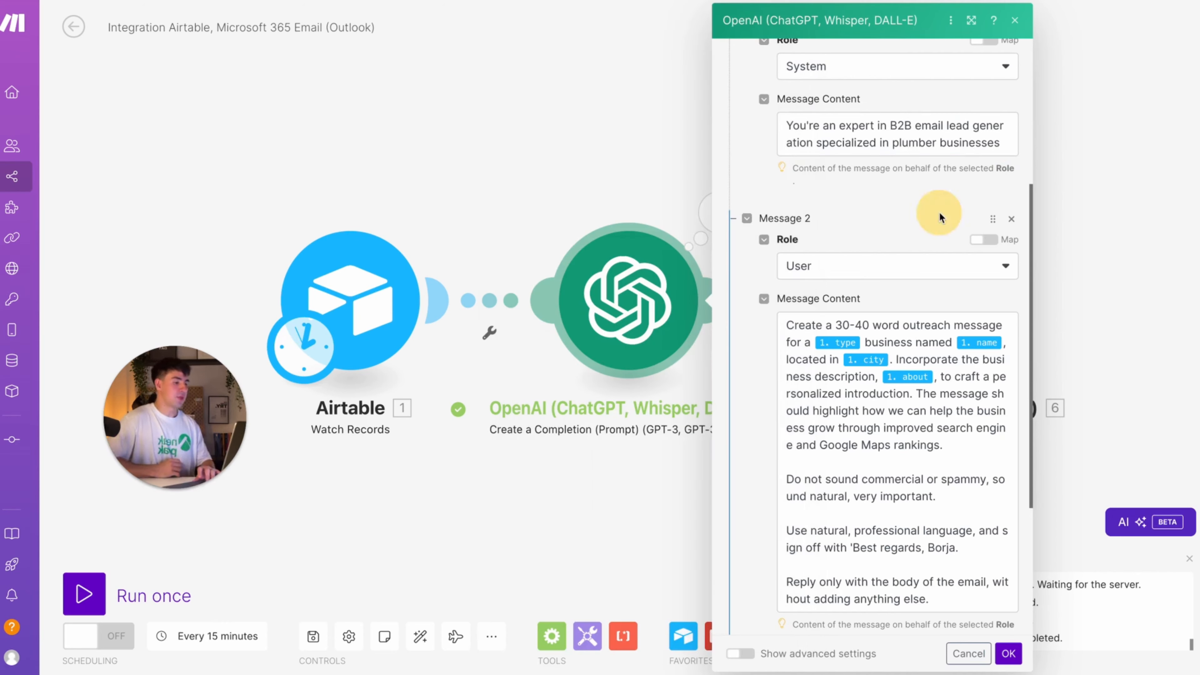
Step: Review the OpenAI module's user message, including its Airtable fields and tone and sign-off instructions, and save the module's settings
scroll(939, 212, down, 5)
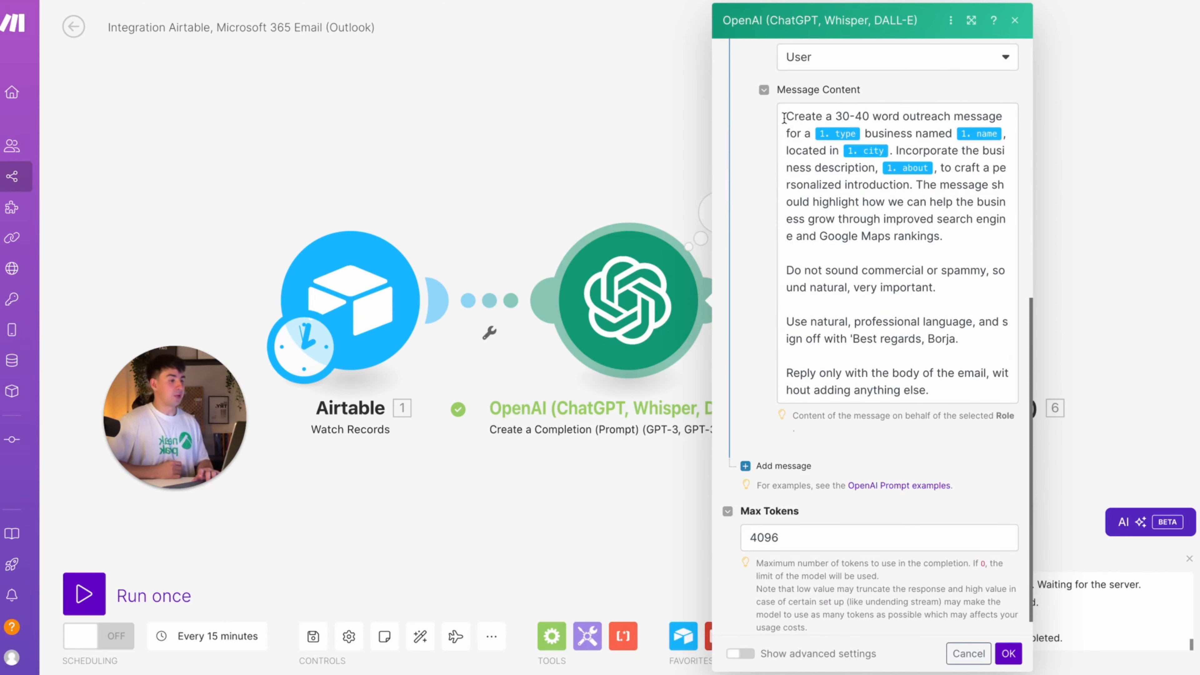
drag(783, 117, 989, 235)
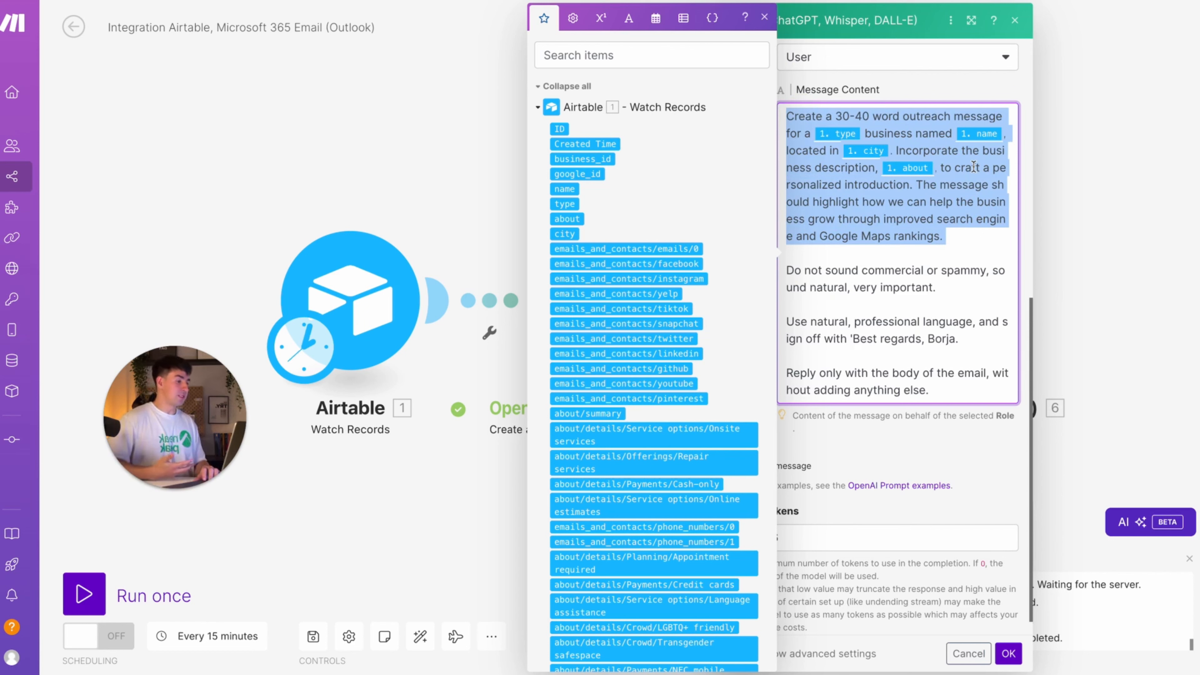
click(822, 185)
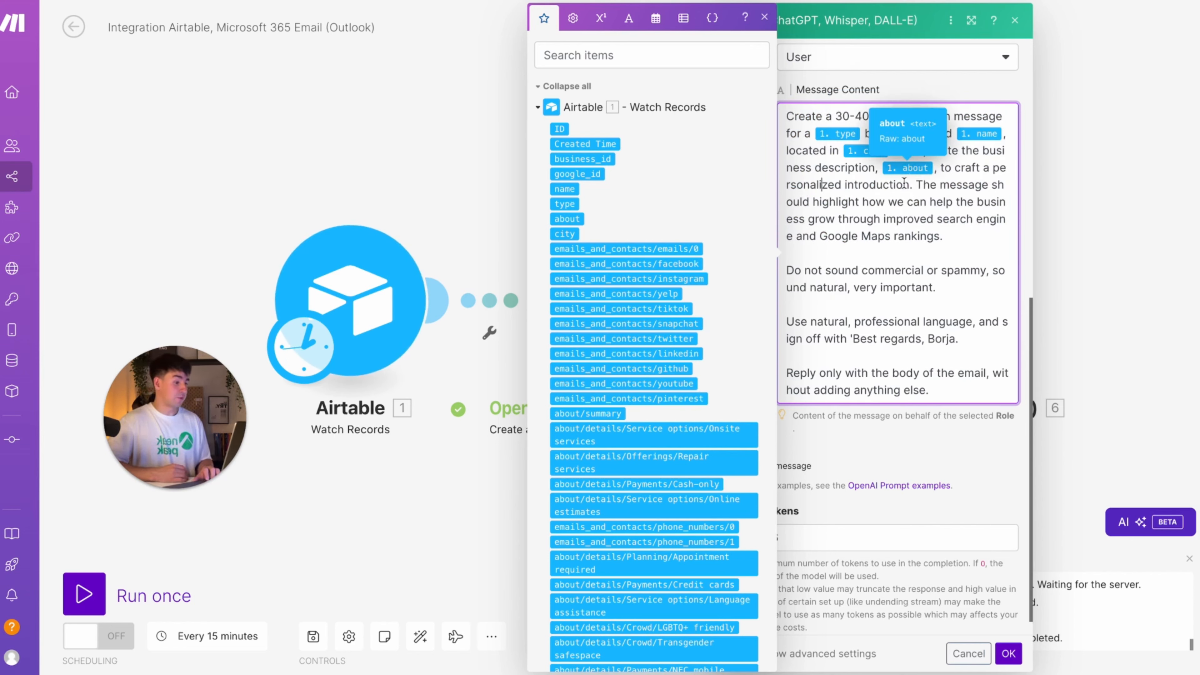
drag(785, 268, 959, 393)
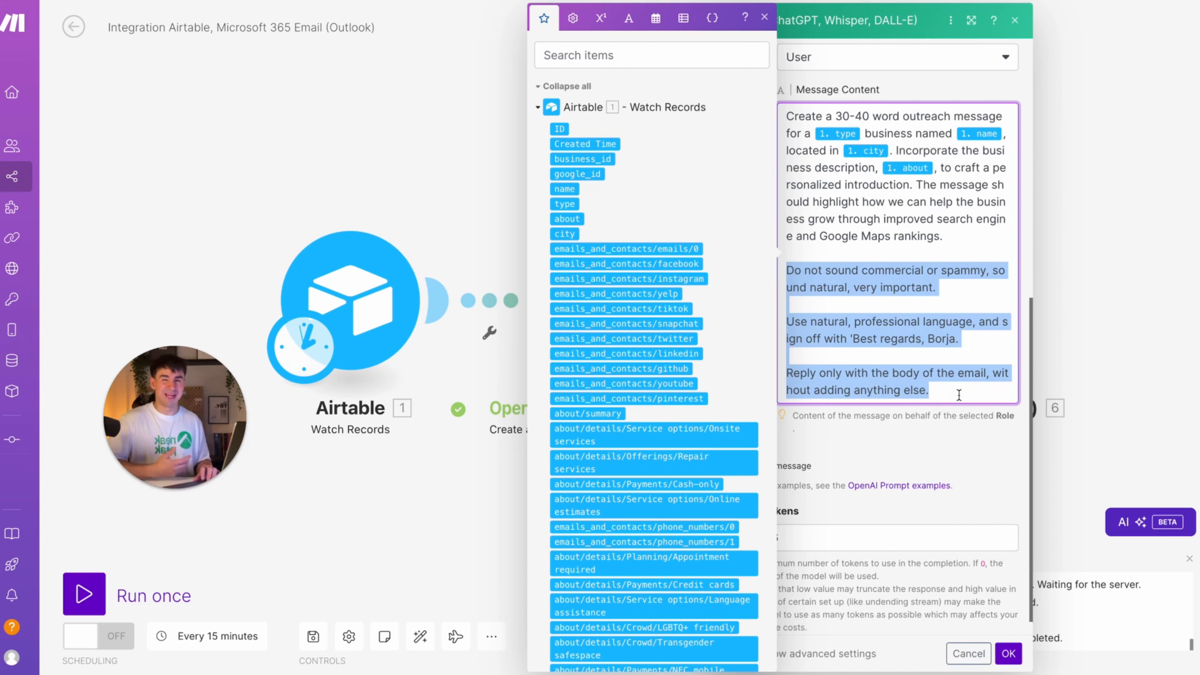
click(1008, 653)
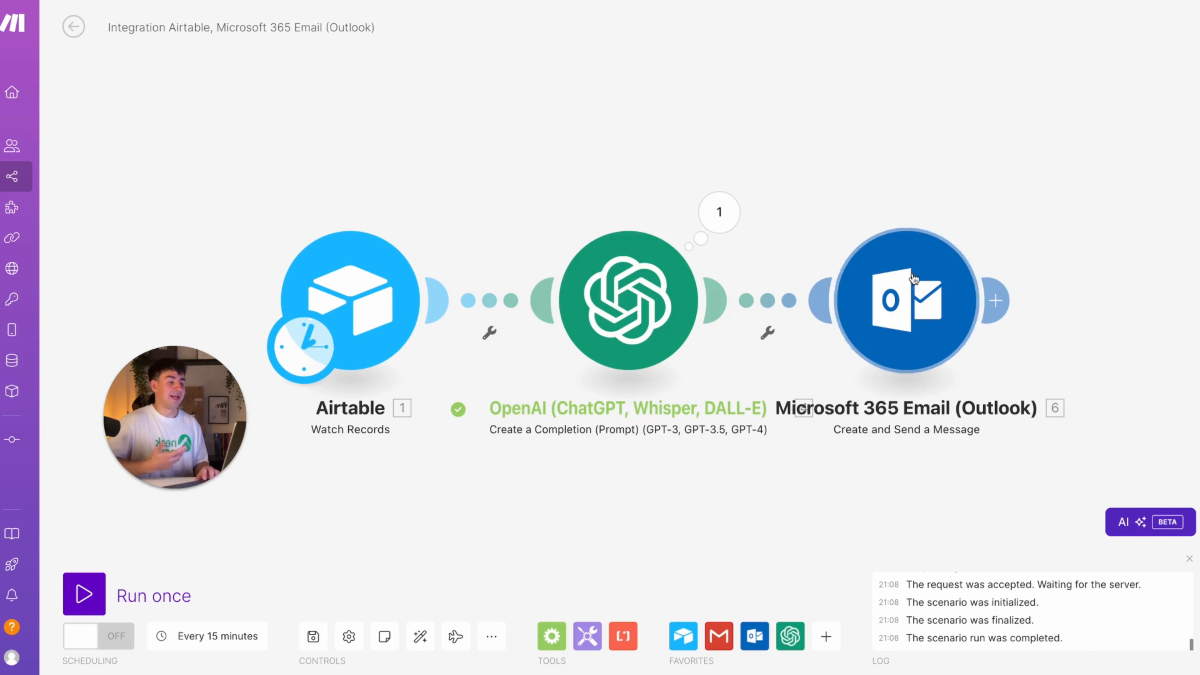
Step: Check that the Outlook module's body content uses the OpenAI Result, review its recipient options, and confirm the settings
click(906, 302)
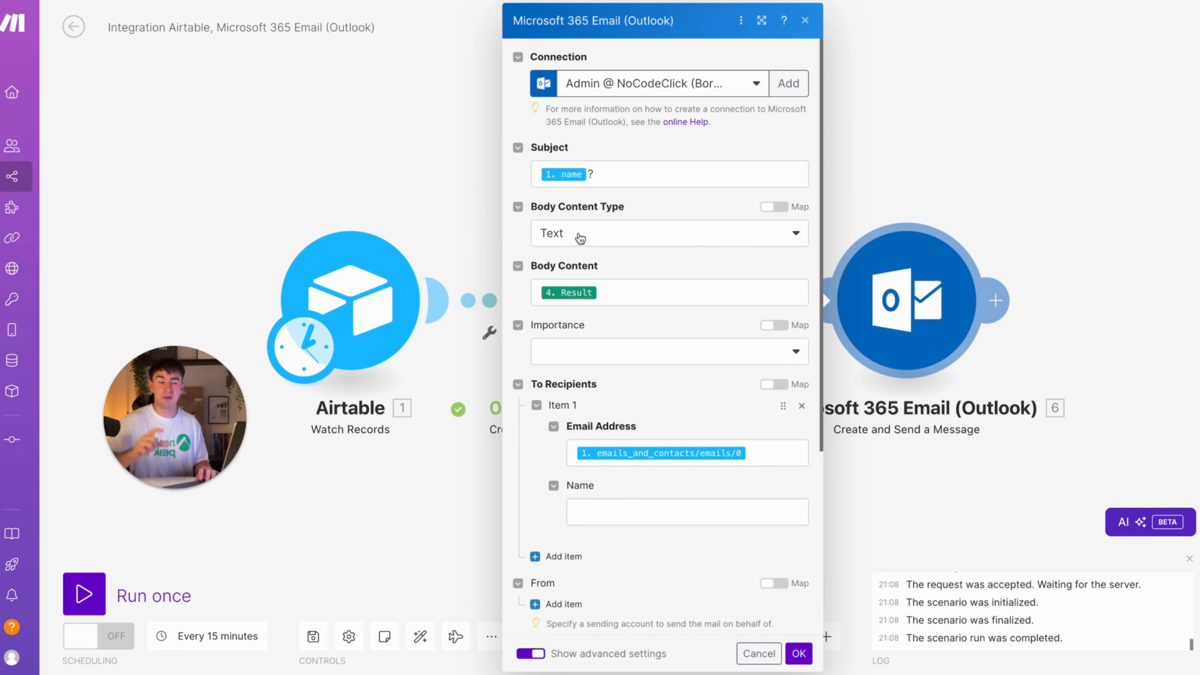
click(646, 294)
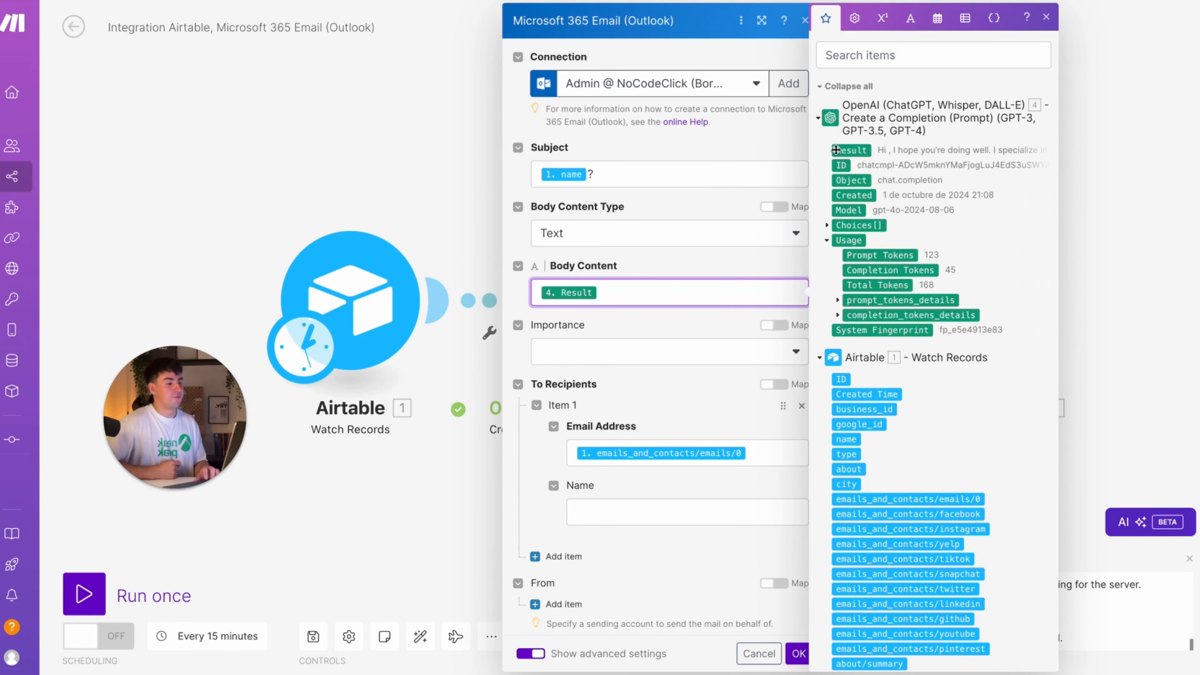
scroll(684, 361, down, 5)
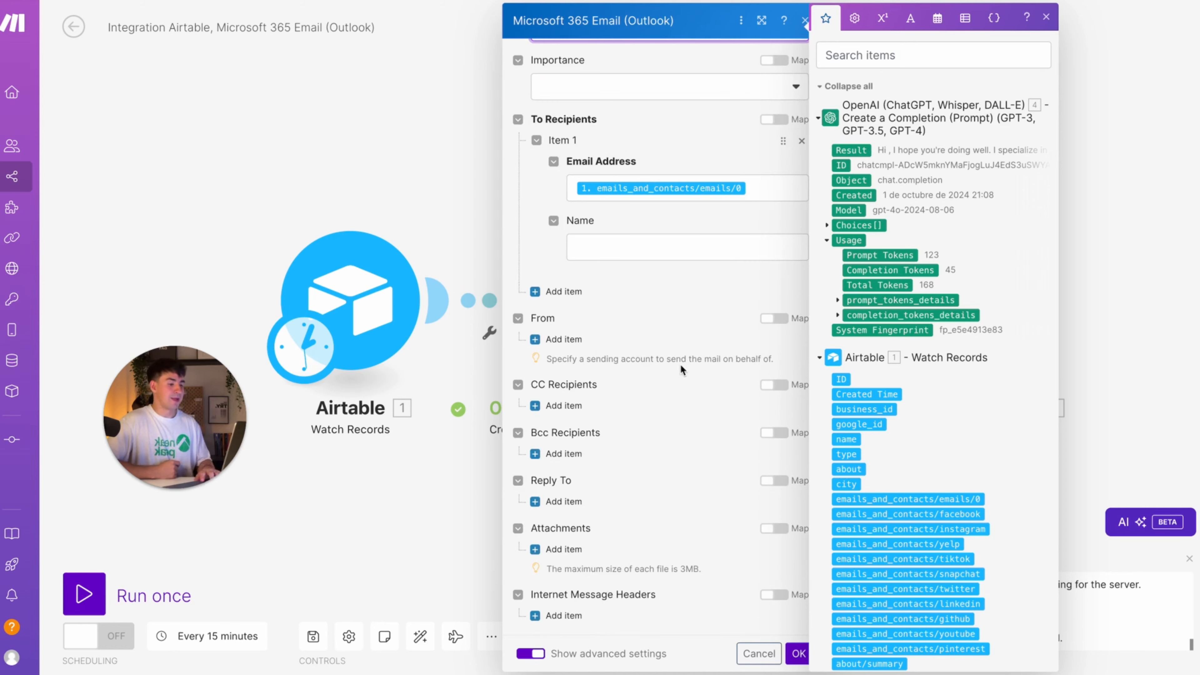
click(799, 655)
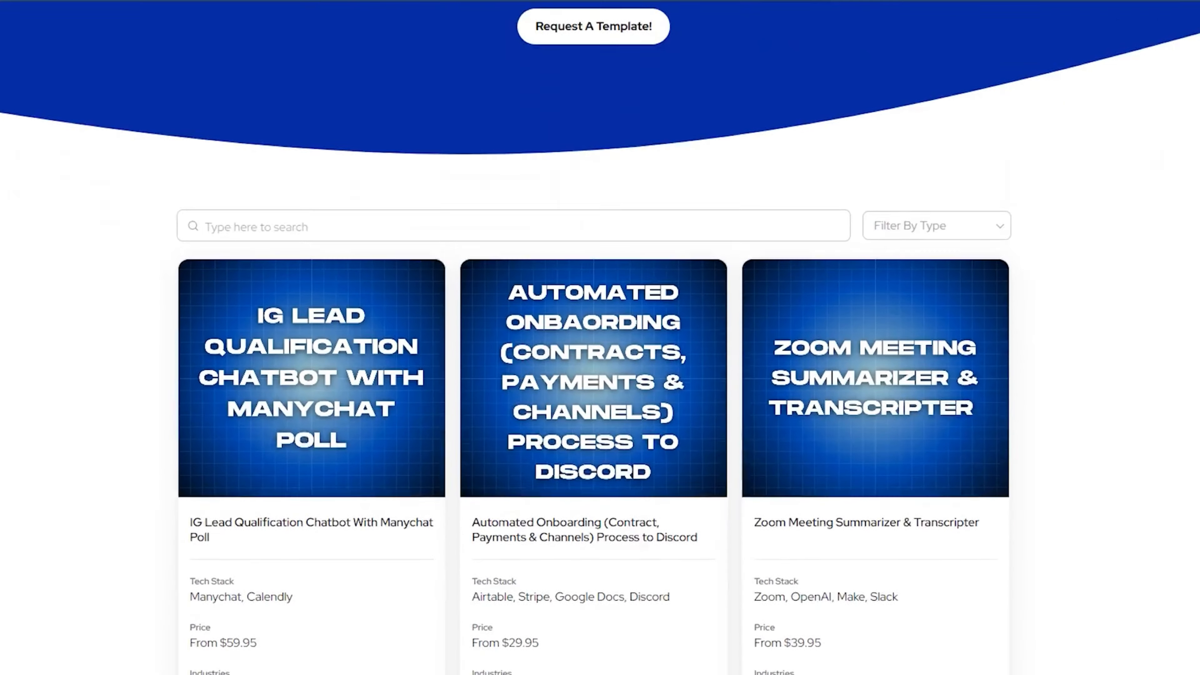
scroll(600, 338, down, 5)
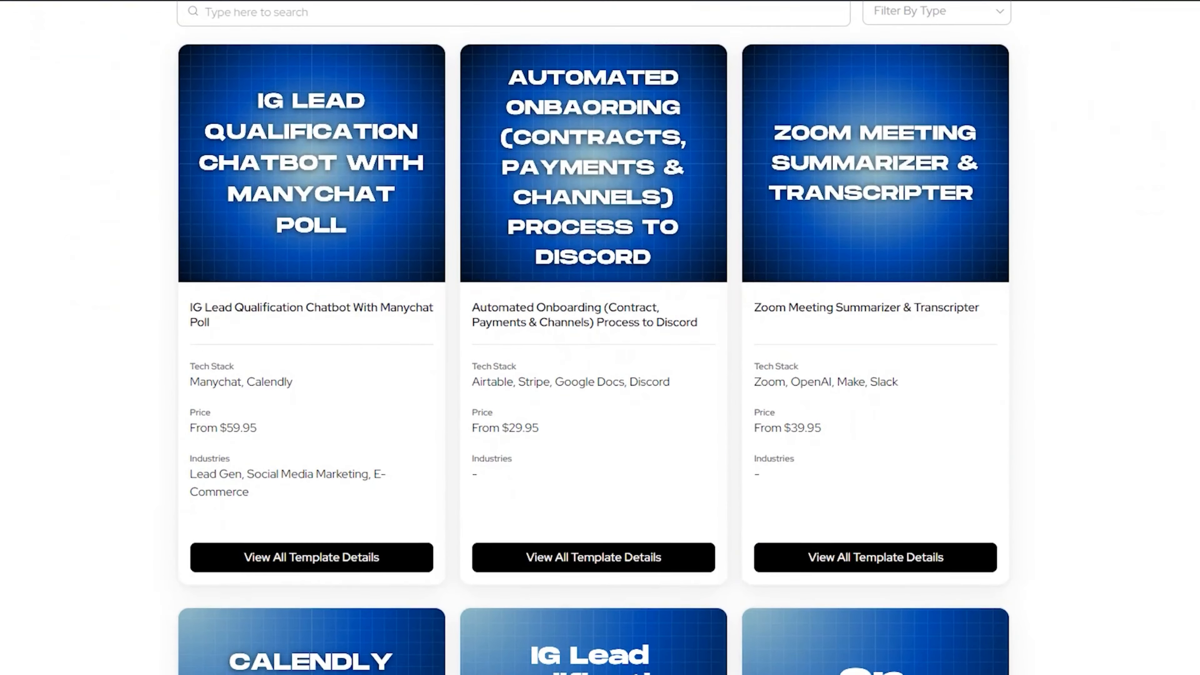
scroll(600, 338, down, 12)
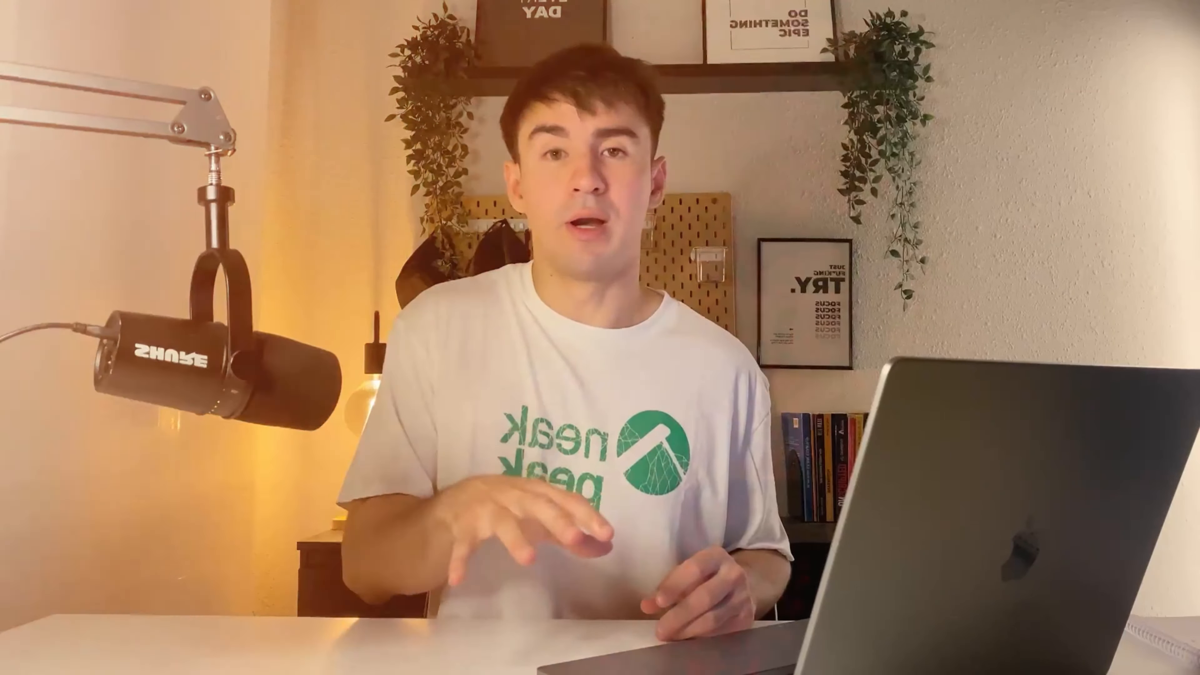